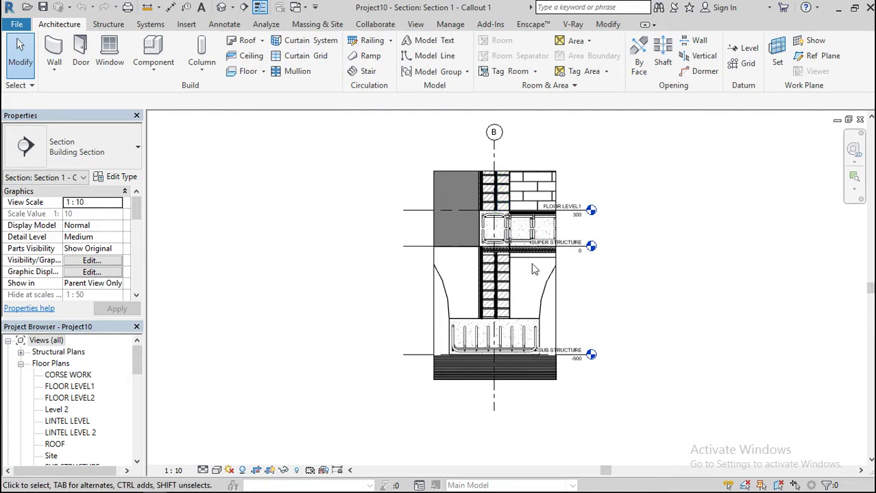
Look through the Section 1 and Section 1 - Callout 1 views from the Project Browser.
scroll(531, 264, up, 5)
scroll(357, 315, down, 5)
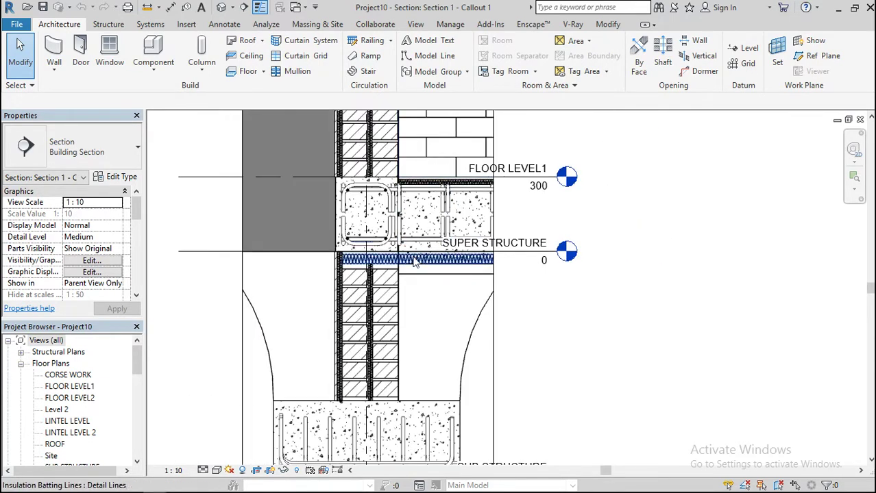
scroll(414, 263, down, 3)
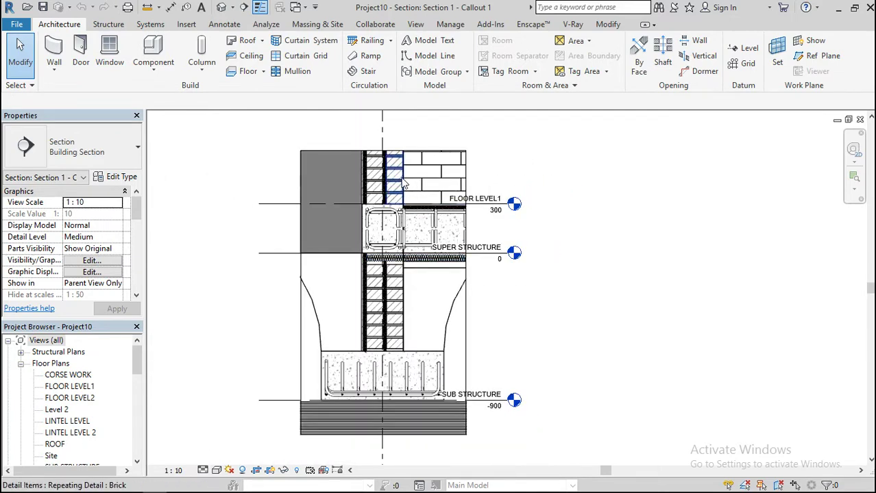
scroll(393, 175, up, 4)
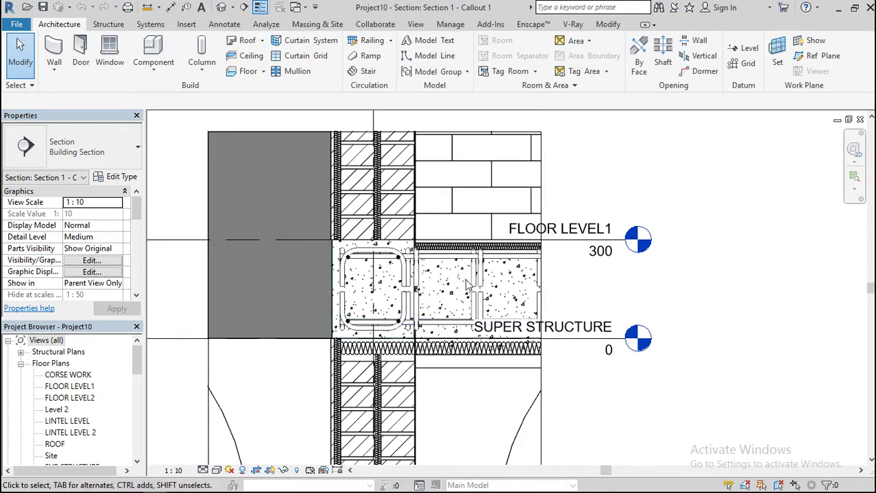
scroll(470, 274, down, 6)
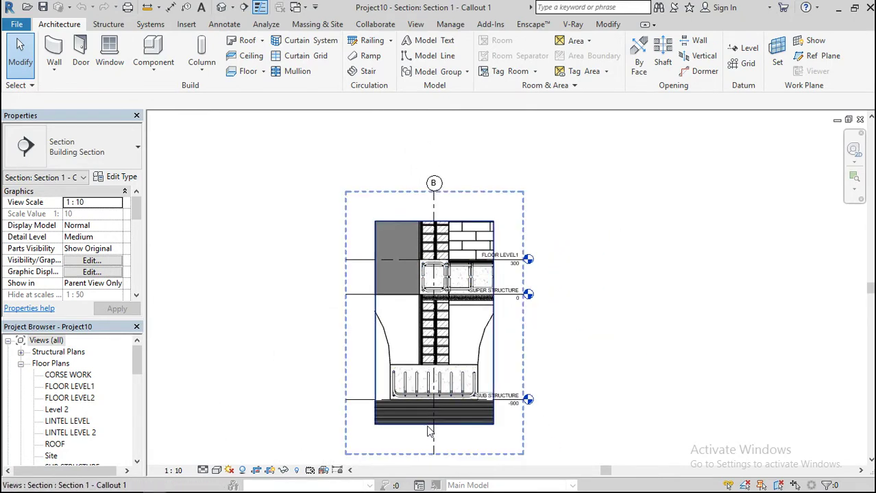
scroll(424, 428, up, 2)
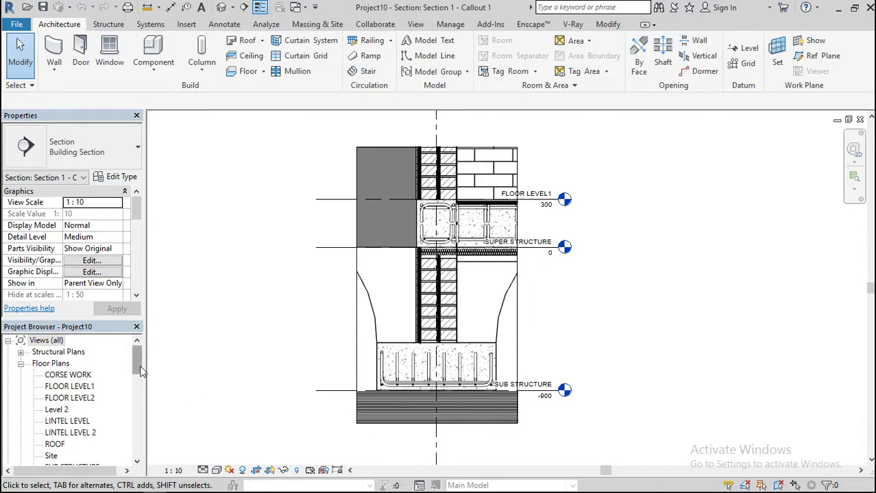
drag(139, 365, 140, 444)
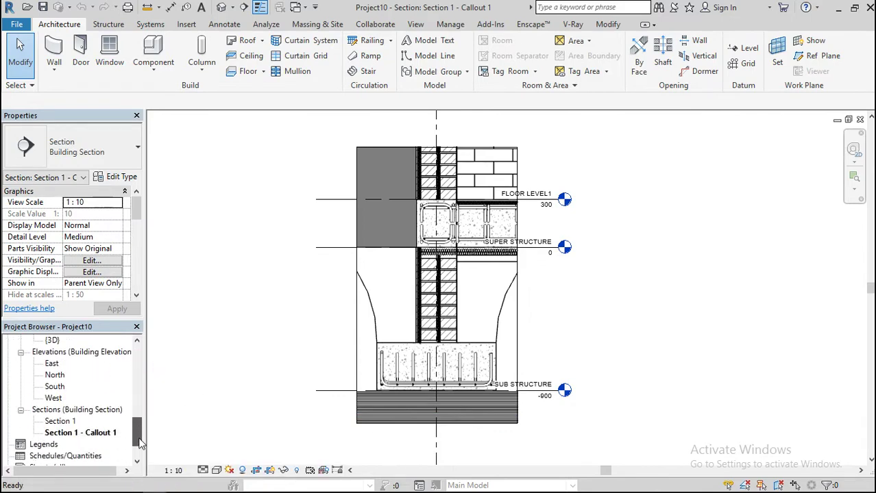
double_click(61, 422)
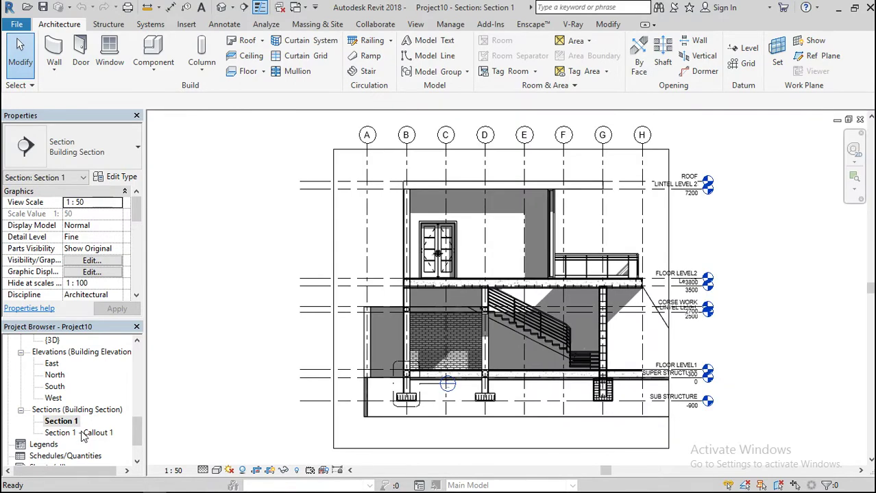
double_click(81, 433)
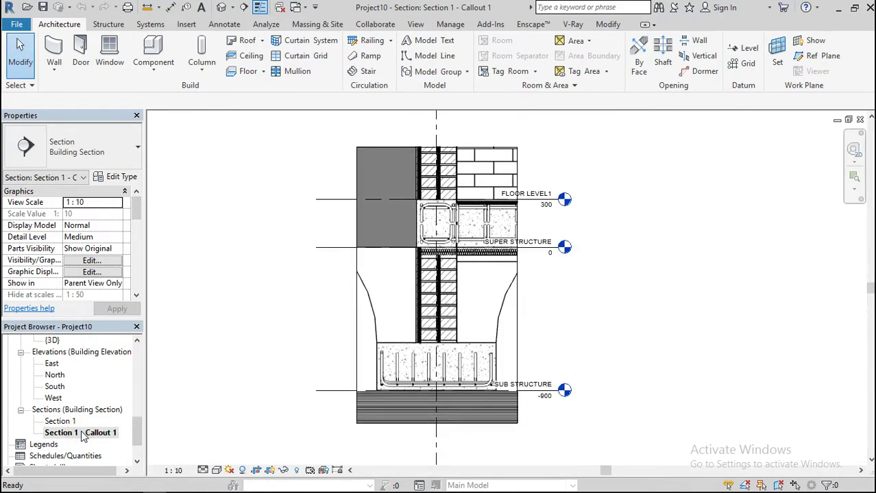
drag(136, 433, 136, 378)
Open the SUPER STRUCTURE floor plan, zoom in, and start the 3D View Camera tool.
click(87, 410)
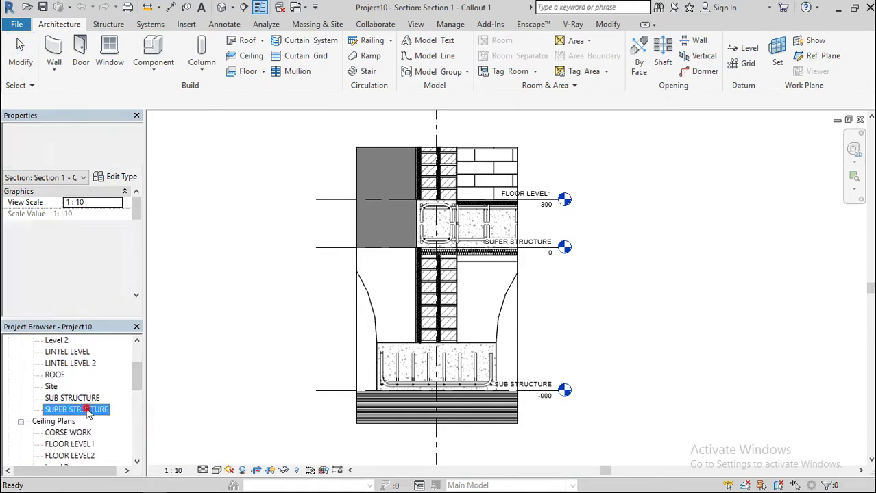
double_click(87, 410)
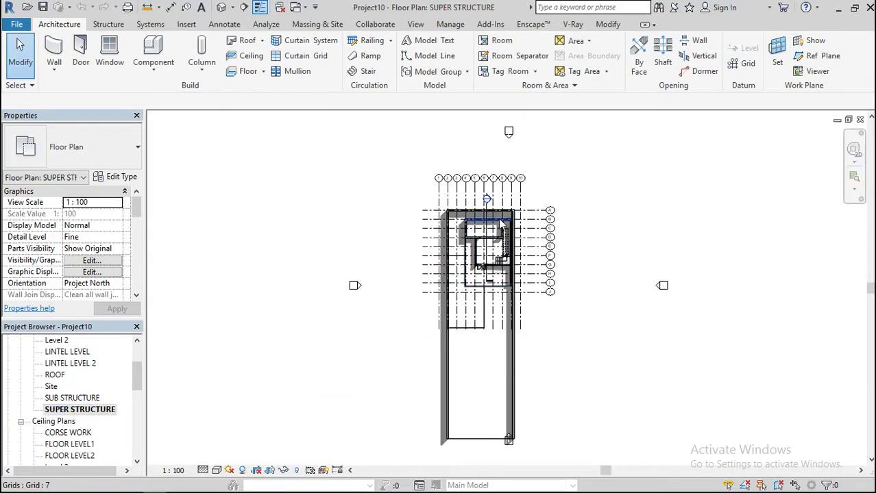
scroll(499, 219, up, 4)
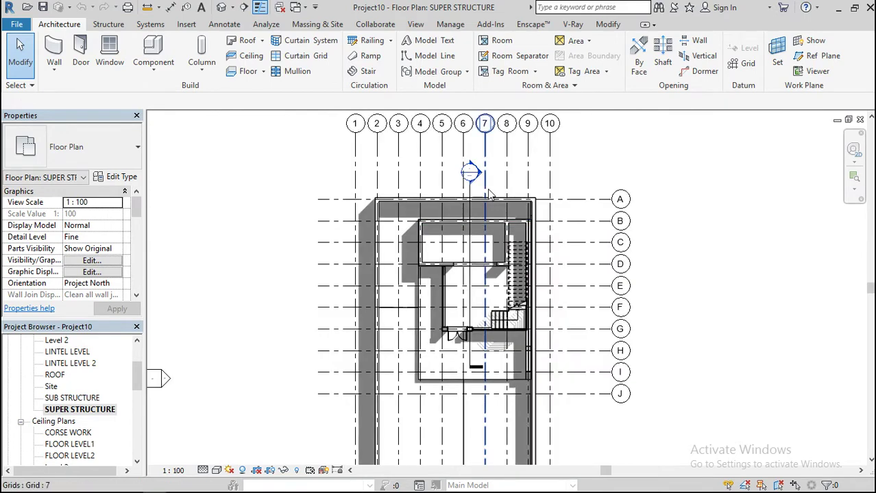
scroll(489, 195, up, 1)
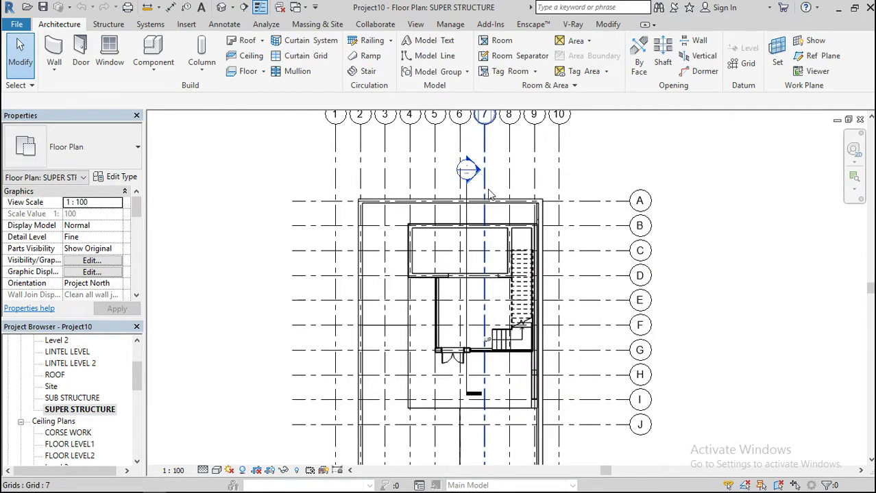
click(233, 7)
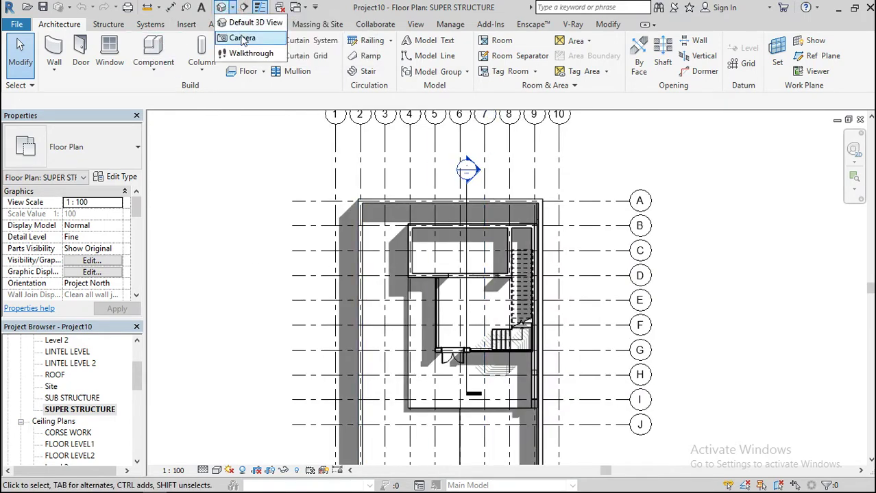
click(242, 39)
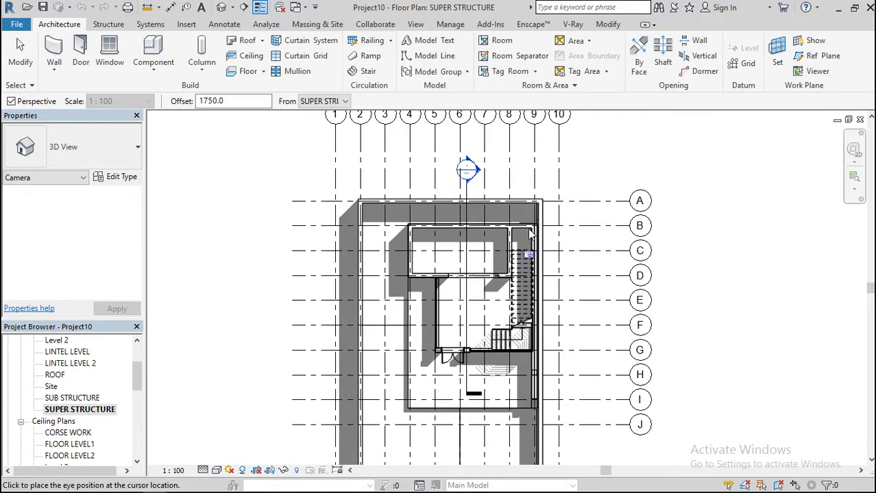
Place the camera eye left of the building, aim it near grid E, then reopen SUPER STRUCTURE.
scroll(522, 363, down, 1)
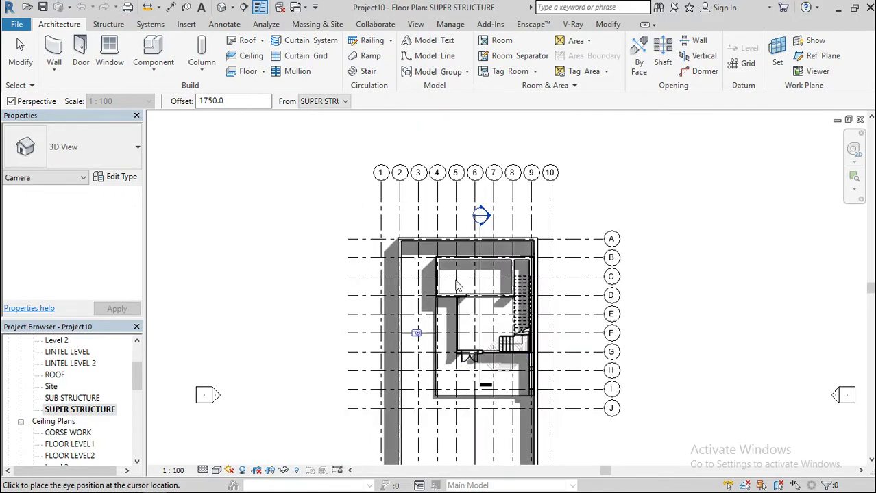
click(225, 316)
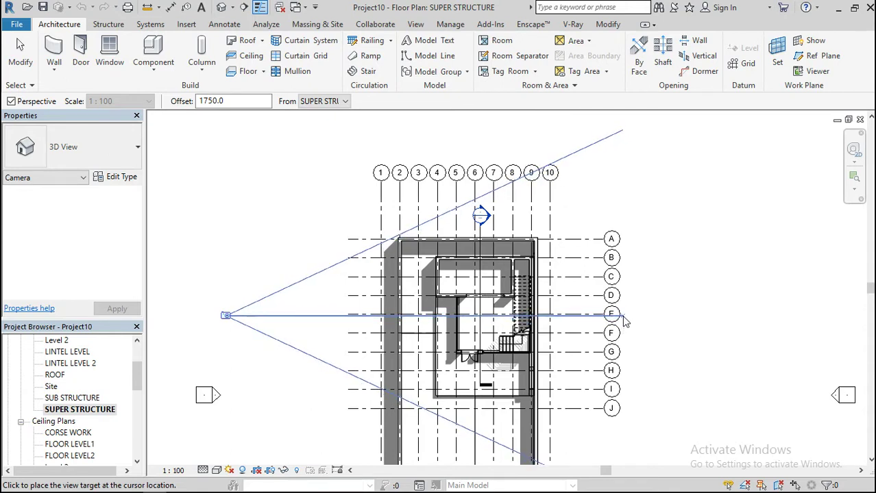
scroll(625, 322, up, 2)
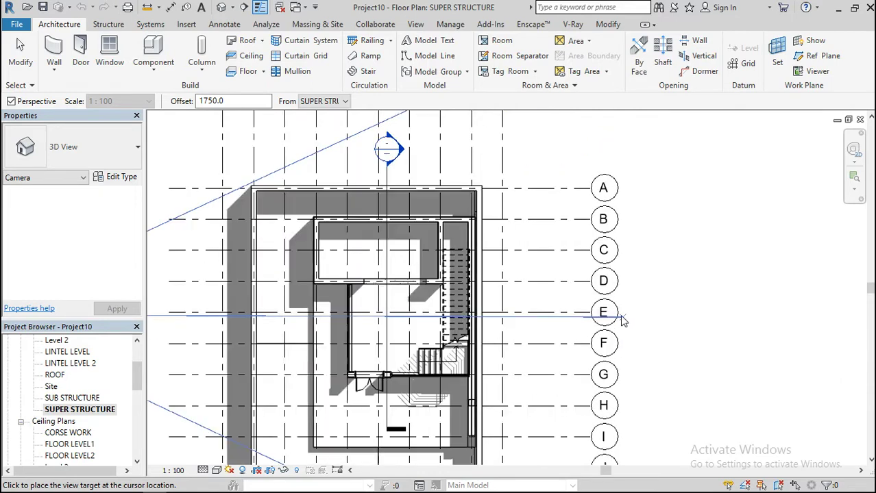
click(621, 315)
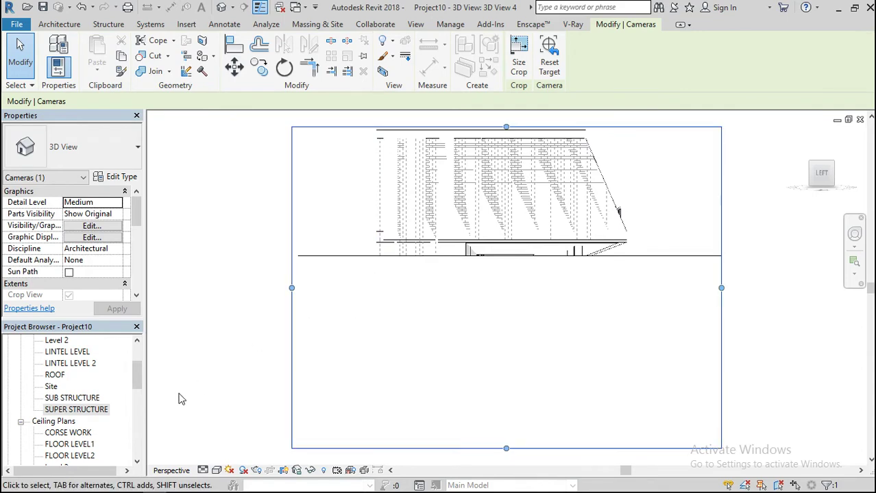
double_click(96, 411)
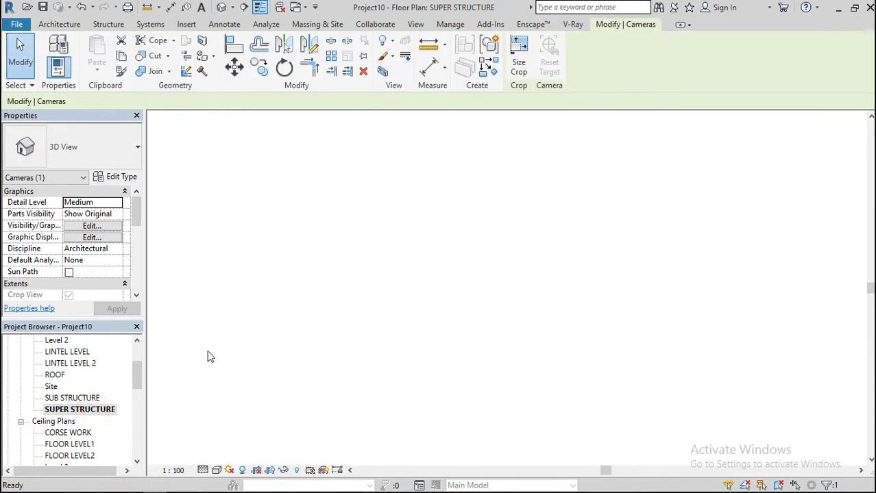
Tick Section Box under Extents for the 3D View 4 camera, then deselect the camera.
scroll(630, 281, down, 1)
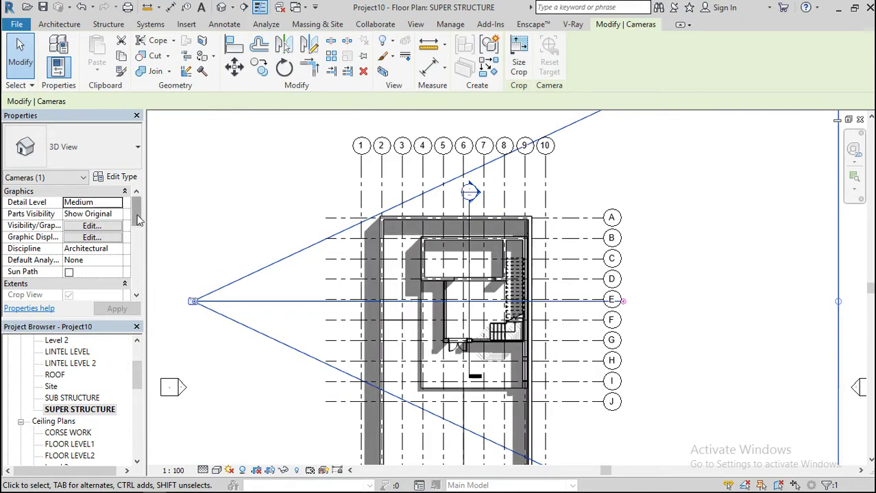
drag(137, 219, 139, 245)
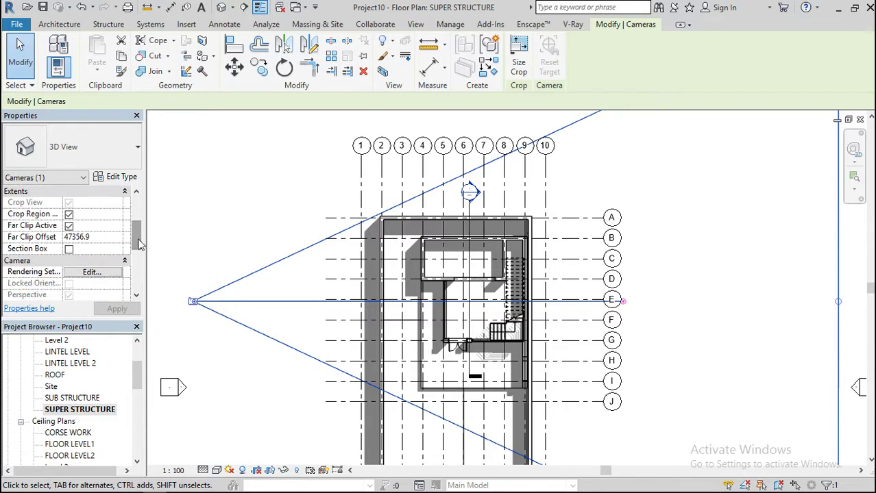
click(68, 249)
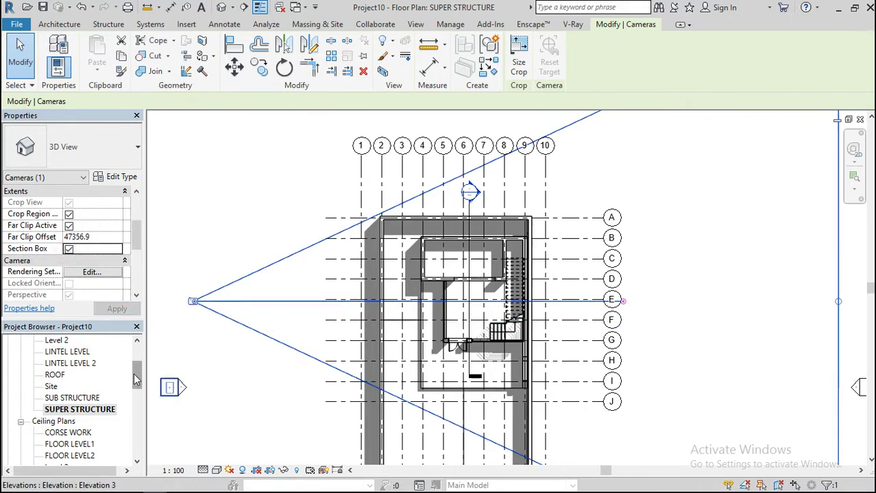
key(Escape)
drag(137, 381, 137, 421)
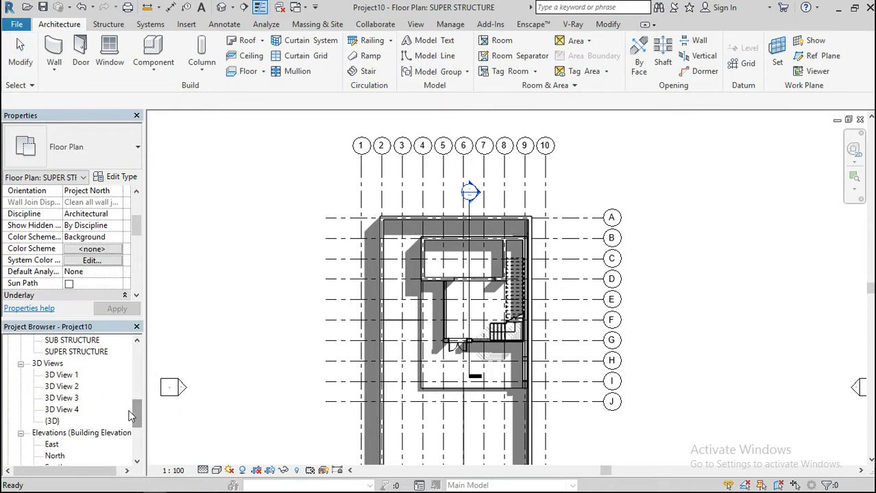
right_click(65, 414)
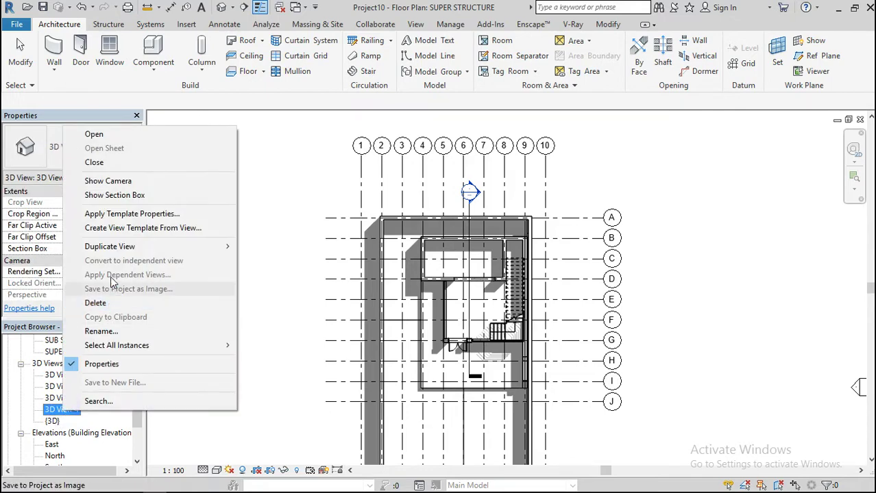
Duplicate 3D View 4 as the independent view 3D View 4 Copy 1.
mouse_move(114, 252)
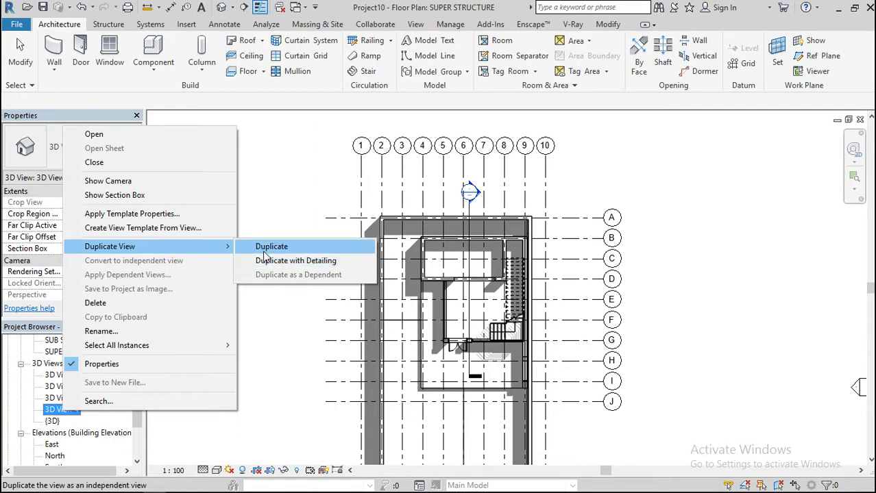
click(264, 248)
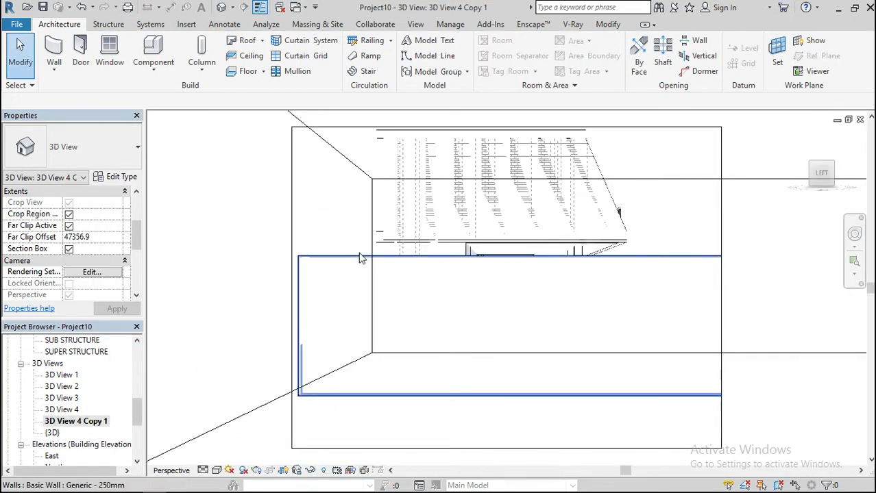
Select the crop region and section box in 3D View 4 Copy 1, then deselect them.
scroll(361, 252, down, 3)
click(361, 371)
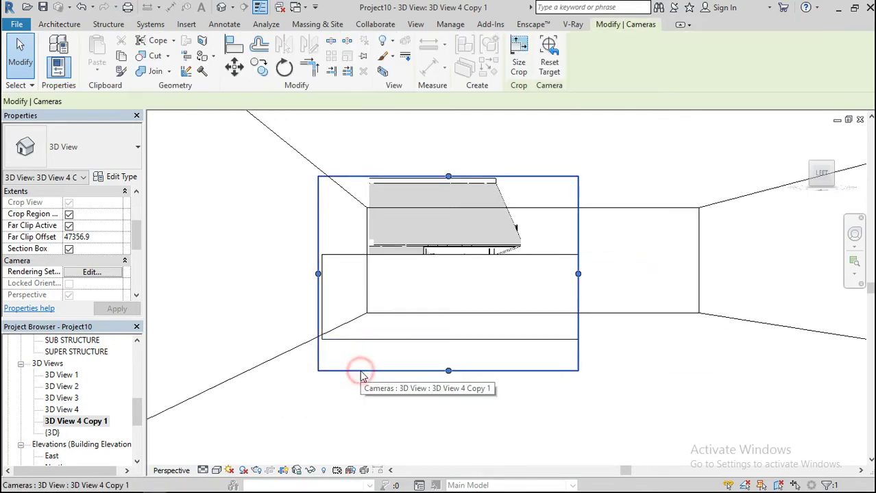
click(101, 425)
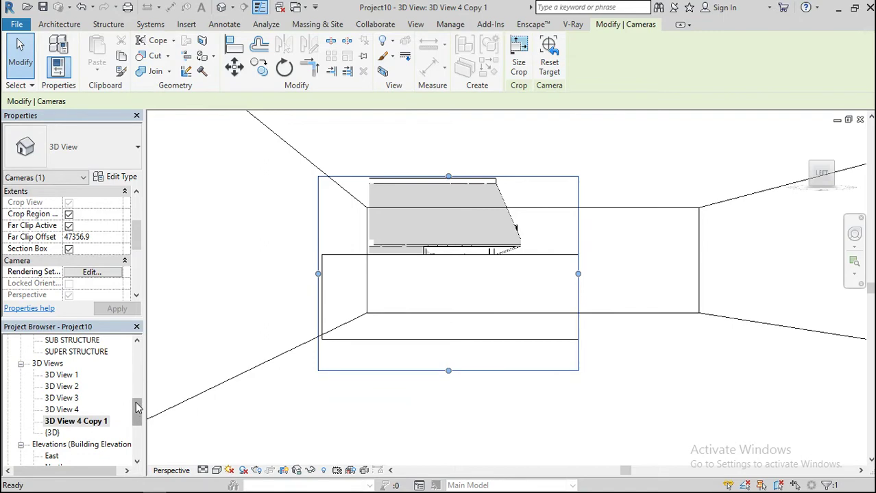
drag(137, 407, 135, 371)
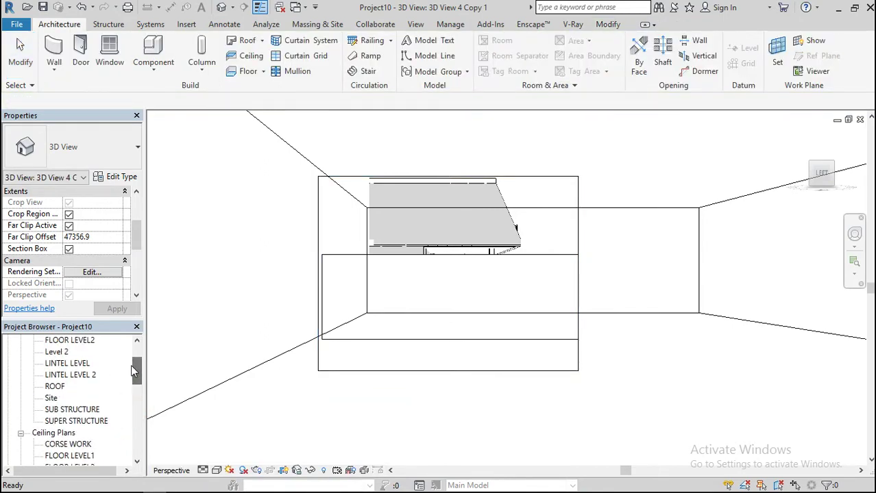
click(200, 399)
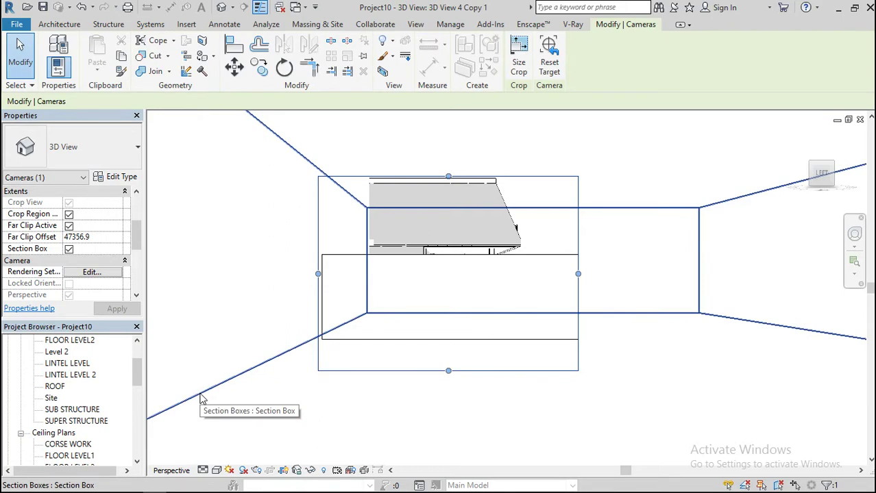
key(Escape)
Reopen the SUPER STRUCTURE floor plan with nothing selected.
mouse_move(138, 379)
mouse_down()
mouse_move(137, 370)
mouse_move(137, 384)
mouse_up()
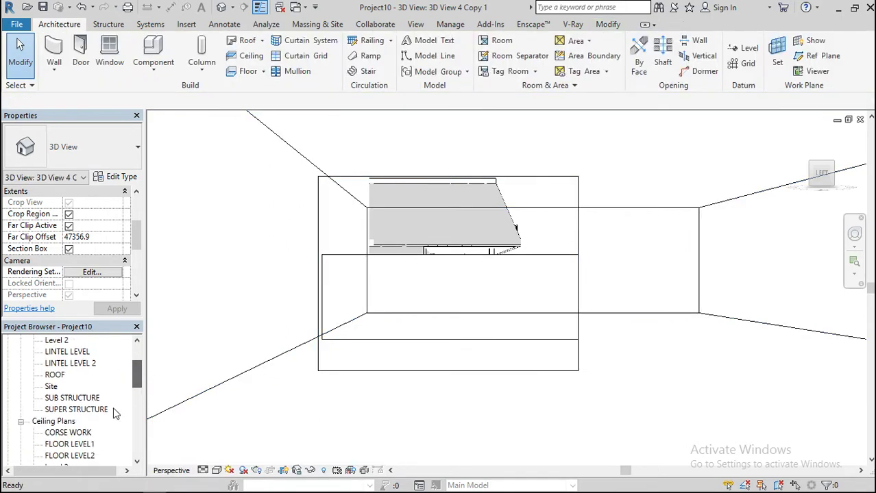
double_click(76, 410)
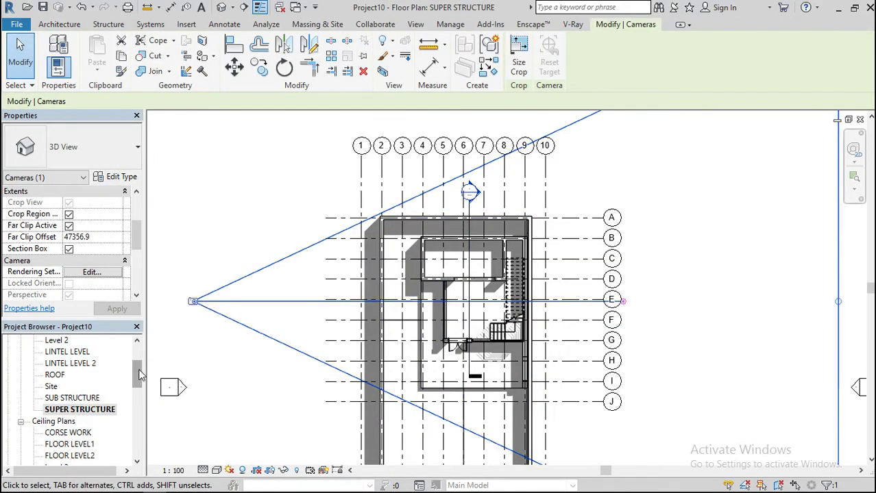
key(Escape)
scroll(138, 374, down, 6)
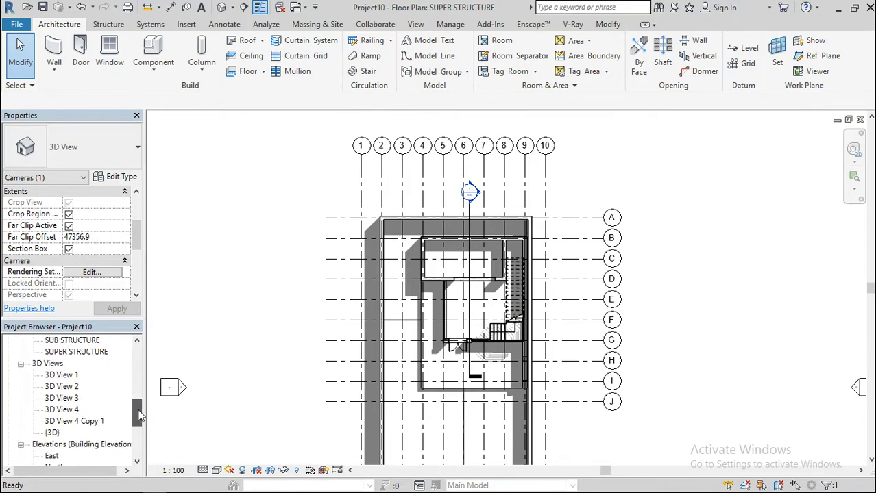
Show 3D View 4 Copy 1's section box in plan, moving its left edge toward grid 6 and top edge down.
click(76, 409)
right_click(76, 410)
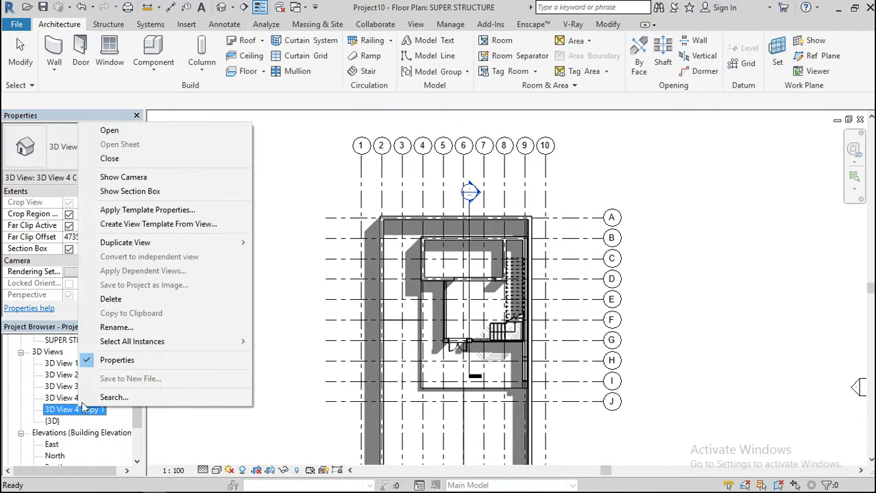
click(168, 192)
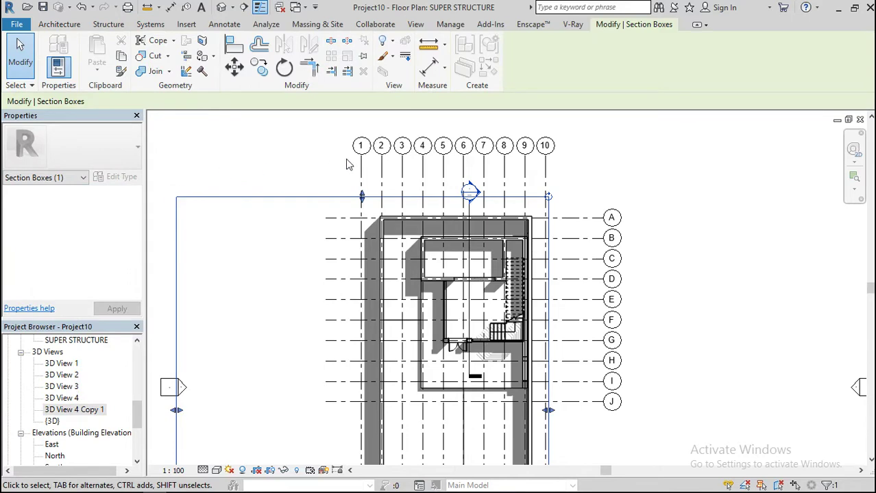
scroll(348, 164, down, 1)
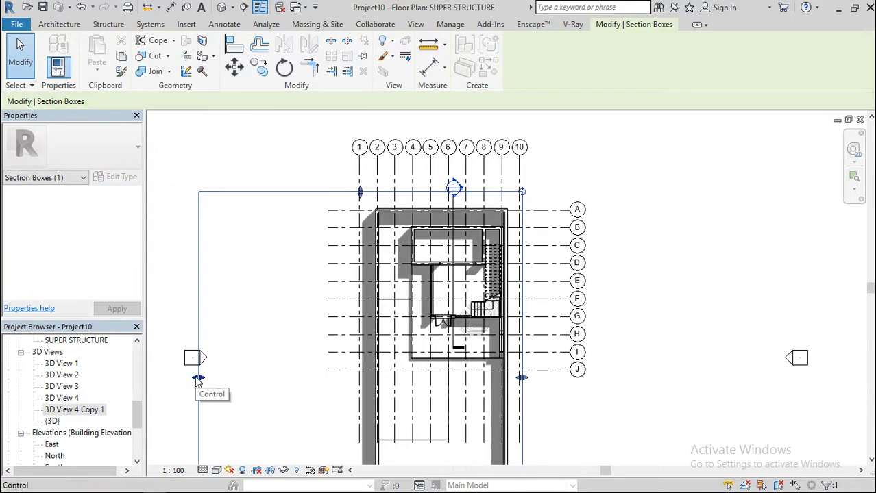
drag(198, 379, 445, 314)
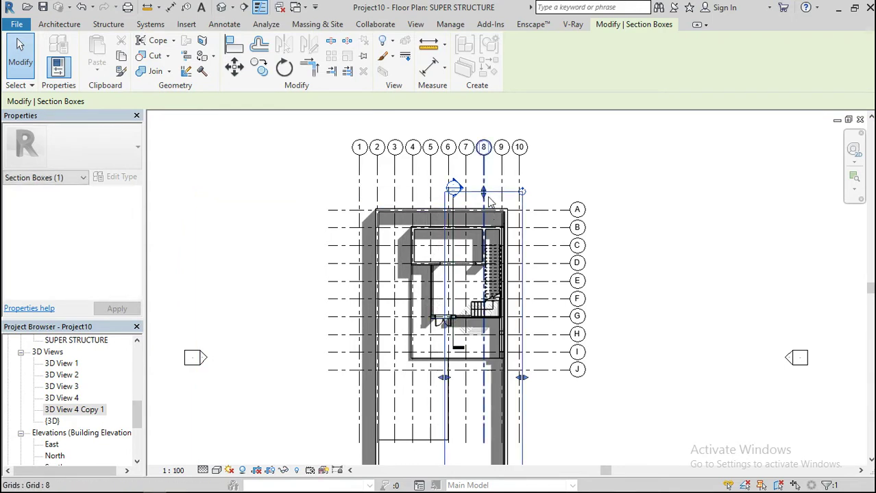
drag(485, 191, 486, 202)
Pull the section box's bottom edge up to near grid I, then open 3D View 4 Copy 1.
scroll(483, 164, down, 1)
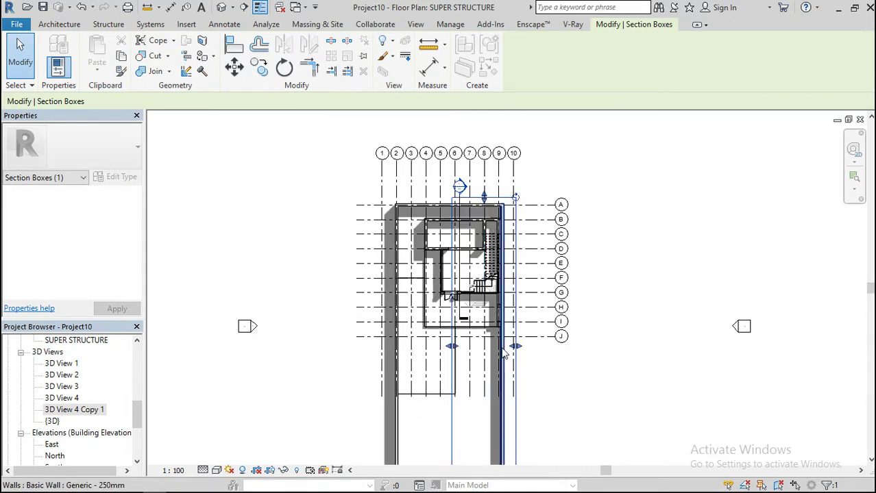
scroll(507, 350, down, 2)
scroll(503, 353, down, 2)
drag(492, 459, 492, 424)
drag(489, 355, 491, 347)
scroll(491, 306, up, 3)
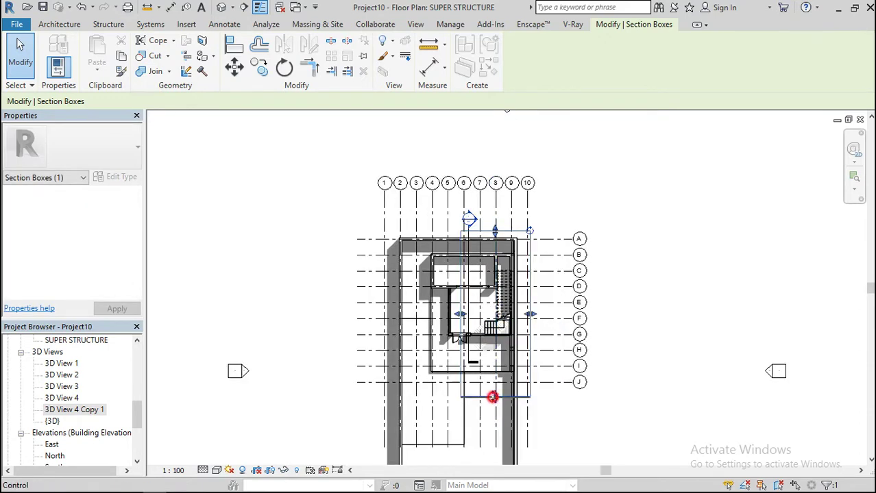
drag(492, 397, 493, 392)
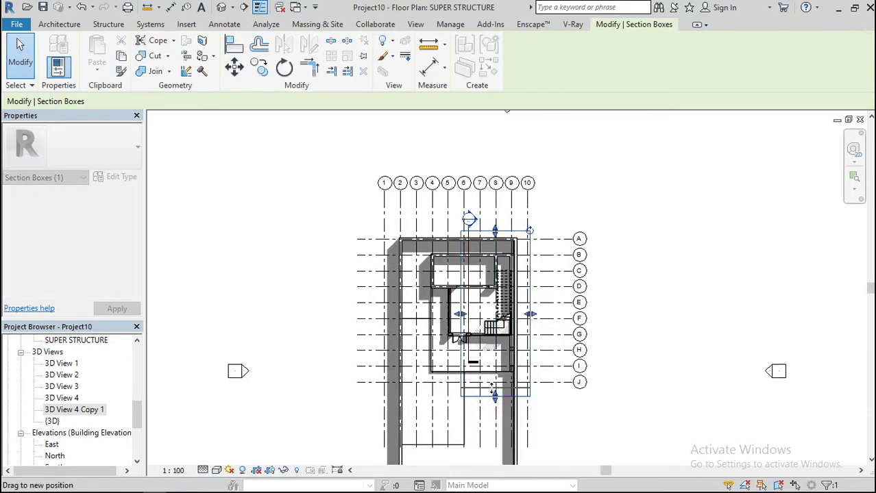
drag(488, 363, 490, 362)
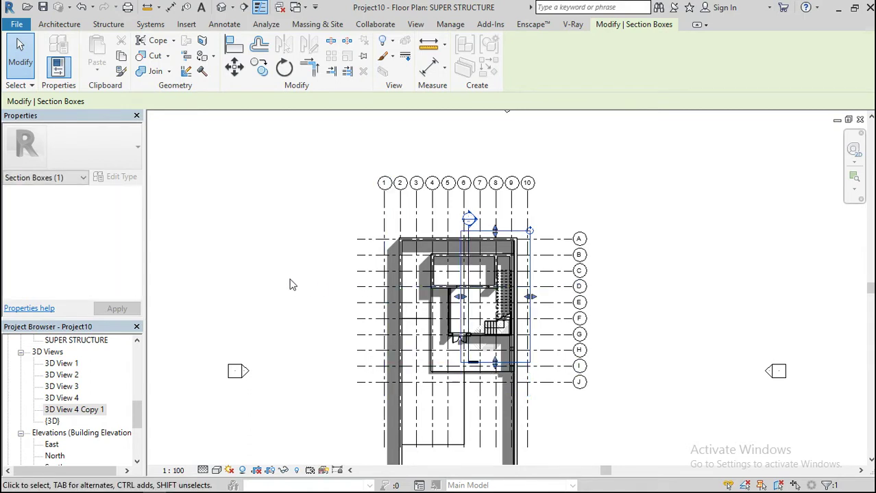
double_click(94, 410)
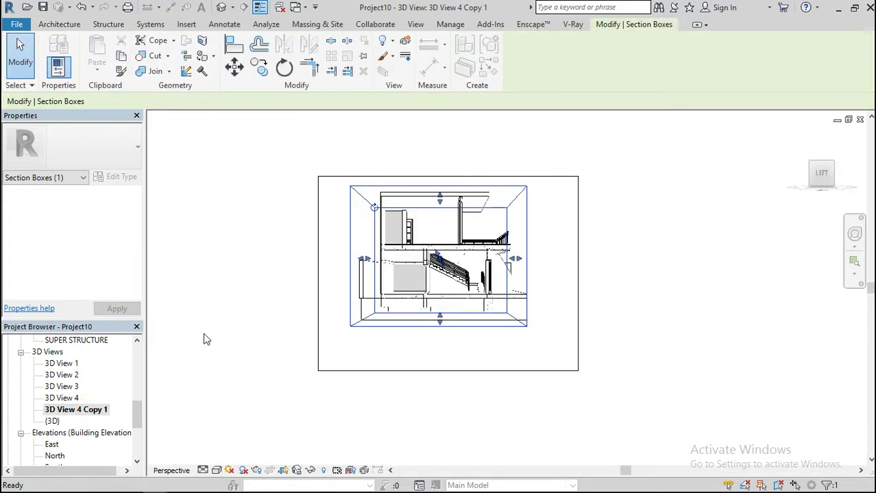
Zoom in on 3D View 4 Copy 1, then switch to 3D View 4.
scroll(421, 253, up, 5)
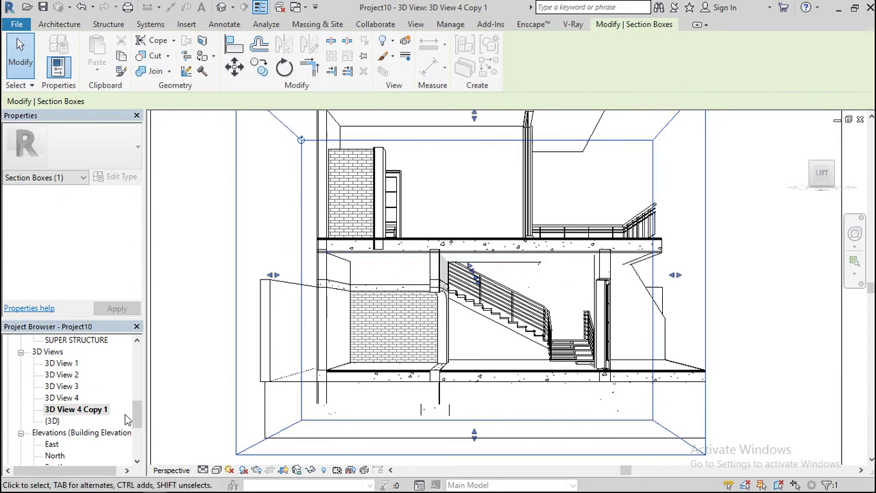
double_click(70, 399)
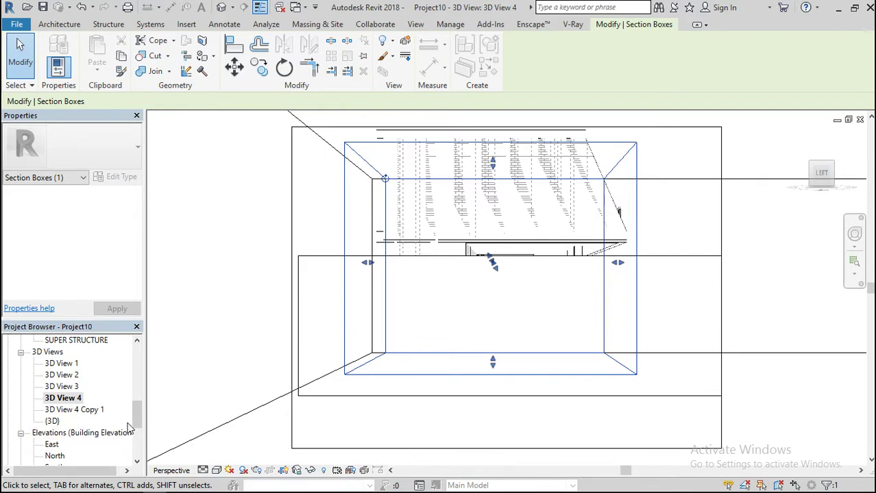
drag(135, 424, 131, 387)
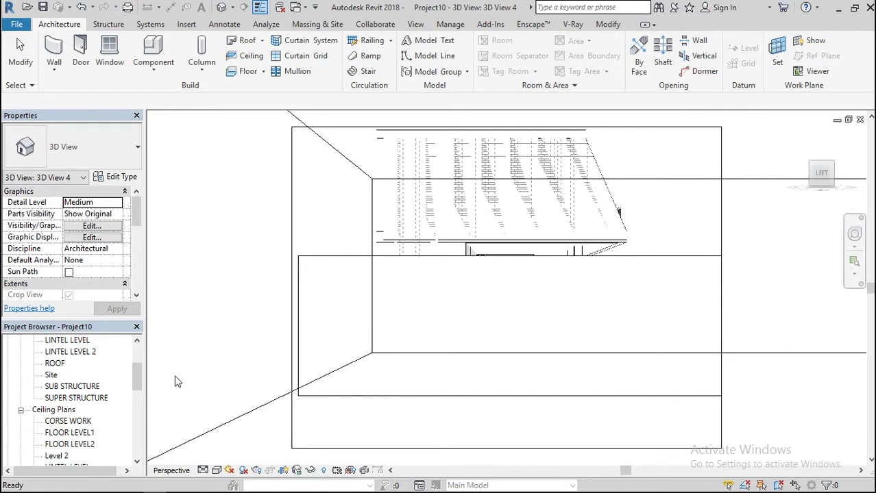
Show 3D View 4's section box in the SUPER STRUCTURE plan, pull its left, top and bottom edges inward, then reopen the view.
double_click(80, 397)
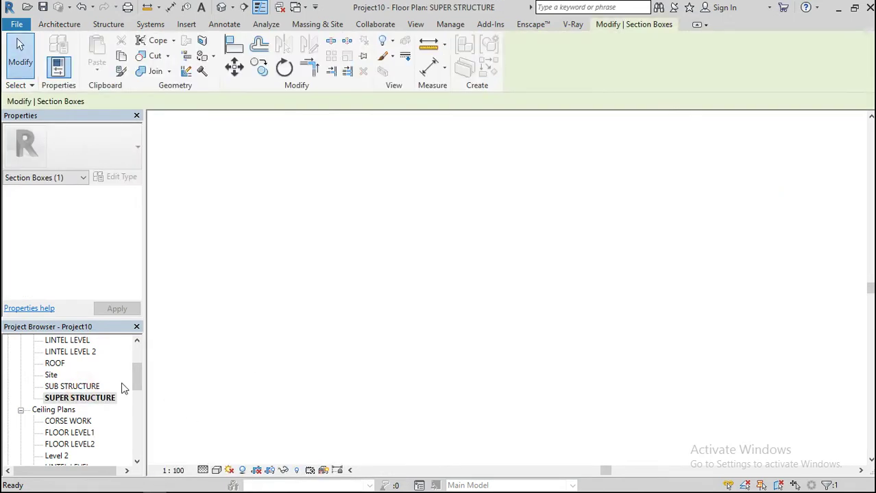
drag(136, 385, 137, 424)
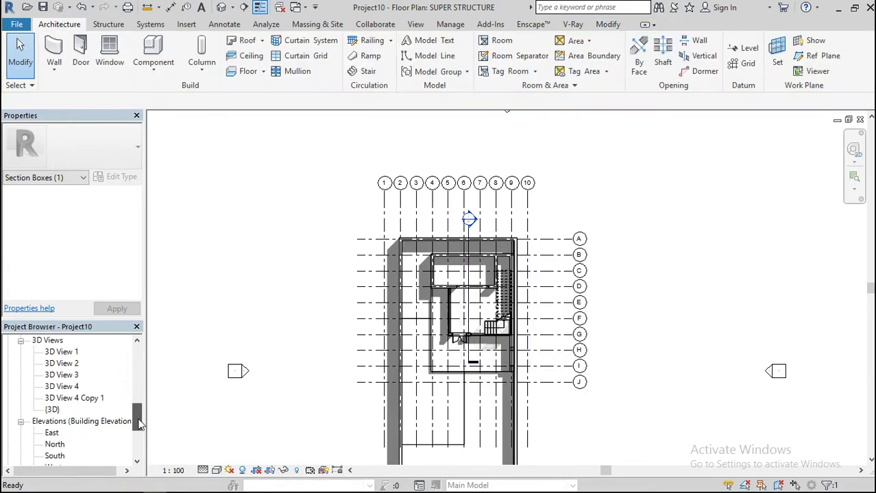
right_click(68, 389)
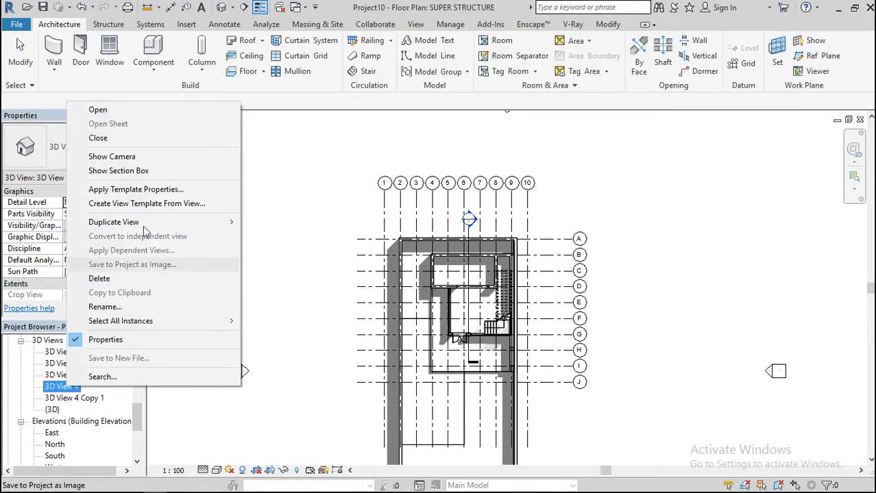
click(154, 177)
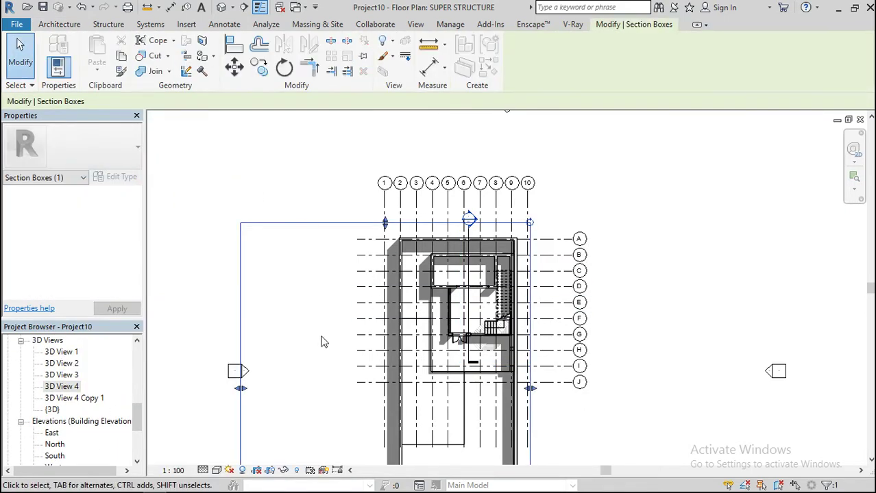
drag(239, 388, 461, 379)
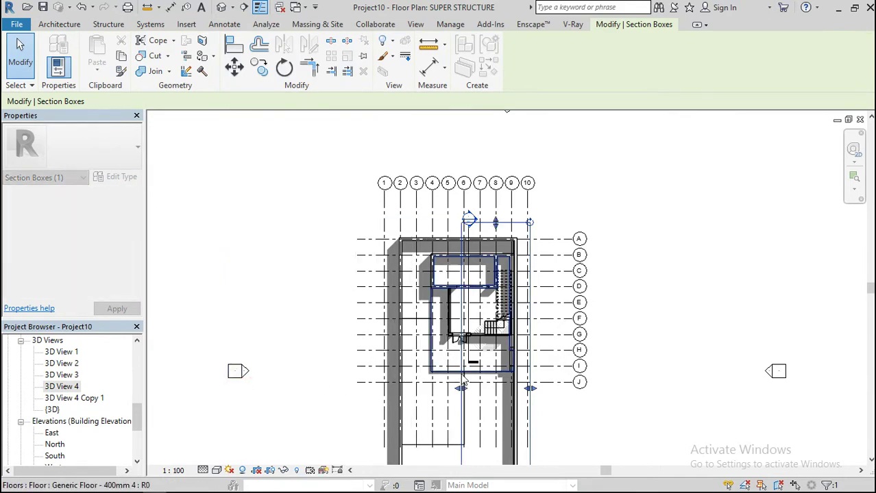
drag(496, 229, 499, 216)
scroll(498, 217, down, 4)
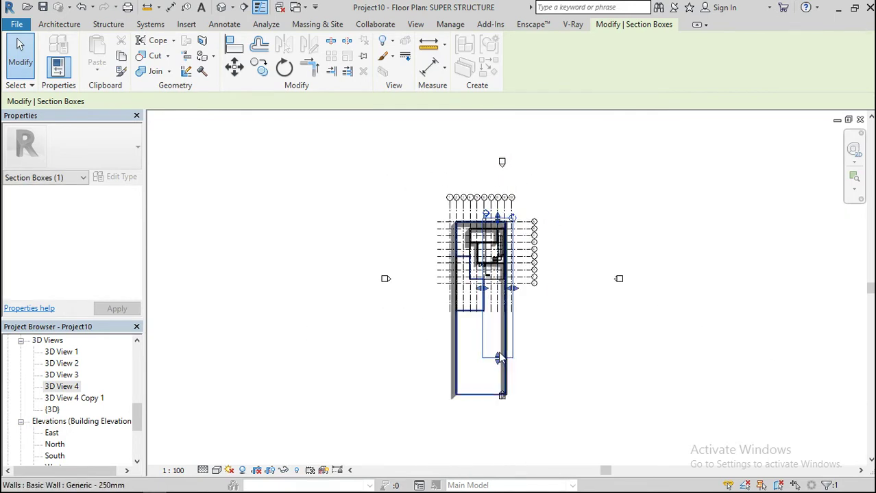
drag(498, 355, 497, 274)
scroll(498, 275, up, 4)
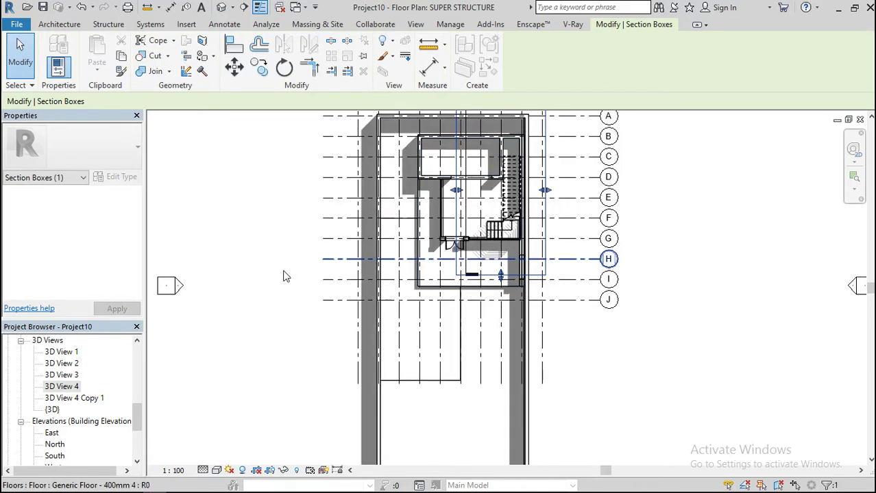
double_click(72, 388)
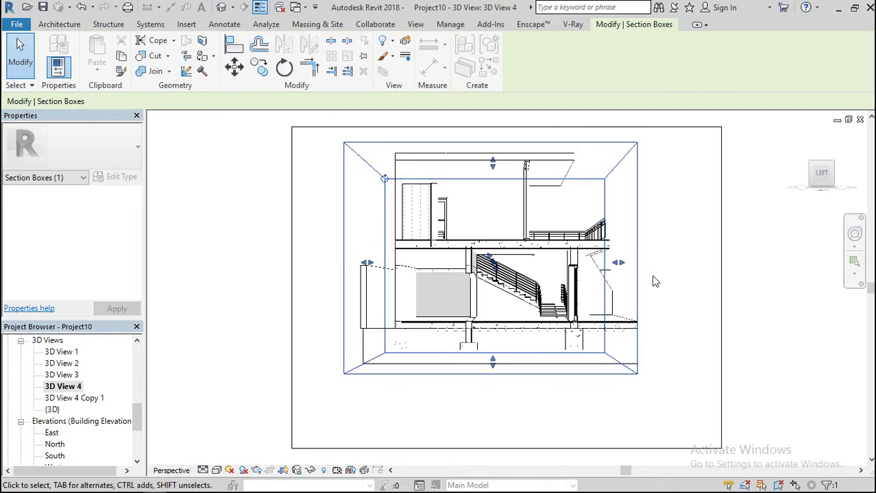
Drag the 3D View 4 crop region's top, bottom, right and left edges inward to frame the building section.
scroll(524, 139, up, 2)
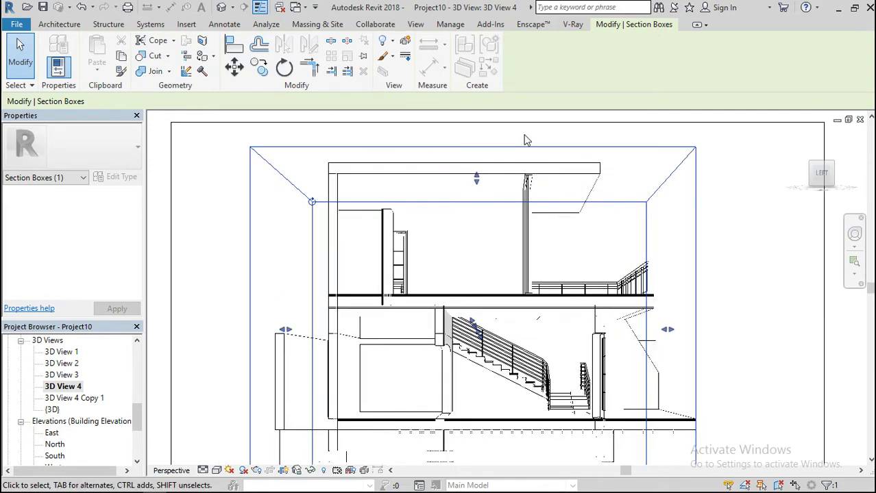
scroll(283, 293, down, 3)
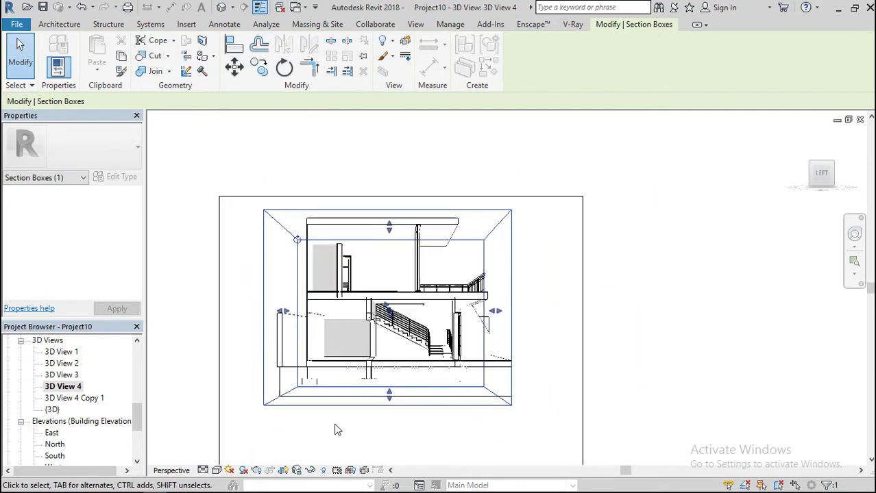
click(220, 412)
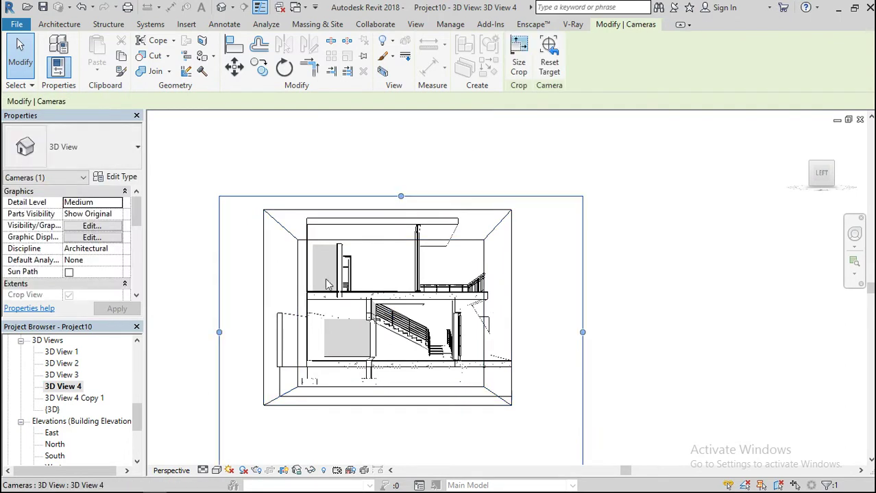
drag(401, 196, 401, 210)
scroll(384, 181, down, 2)
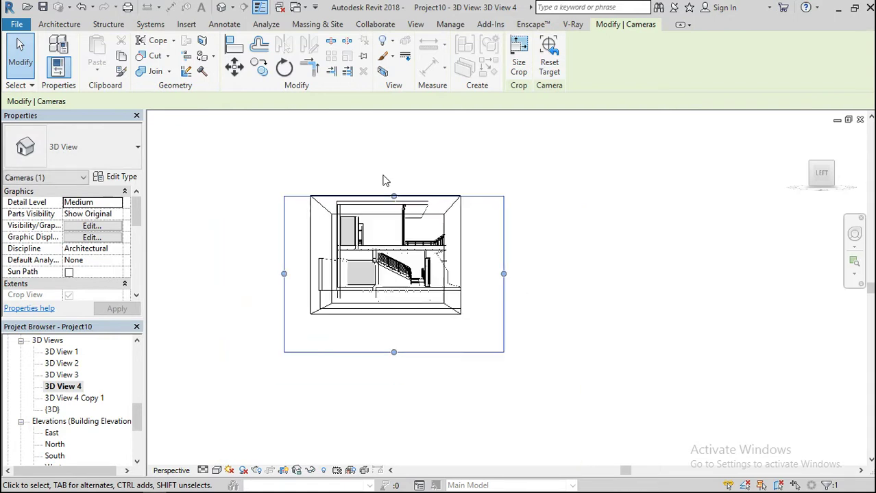
drag(394, 357, 388, 314)
drag(503, 254, 460, 270)
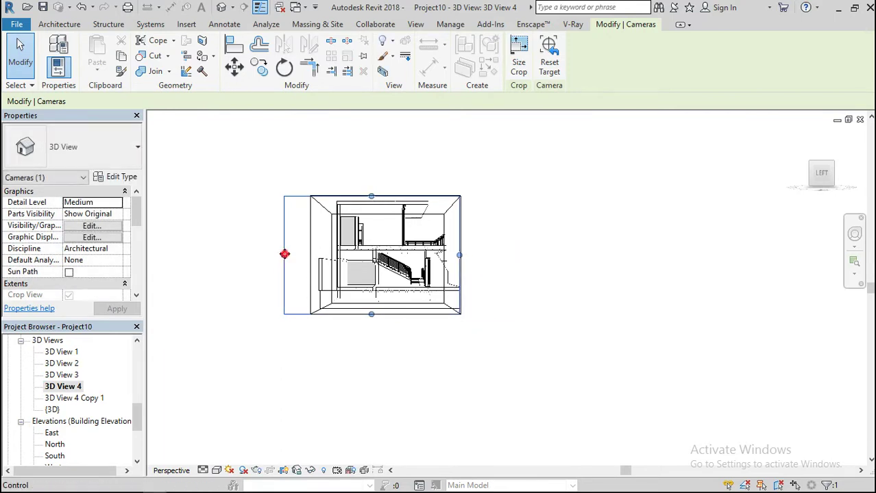
drag(284, 255, 313, 255)
scroll(370, 233, up, 4)
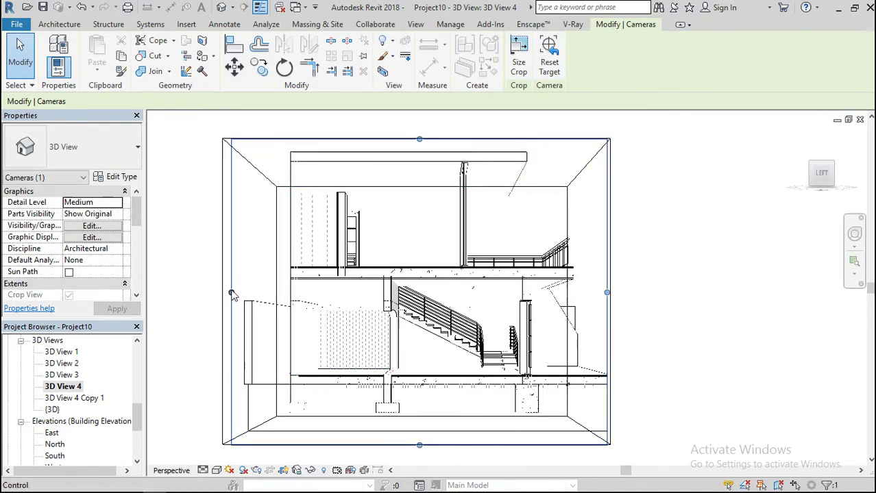
drag(233, 294, 227, 292)
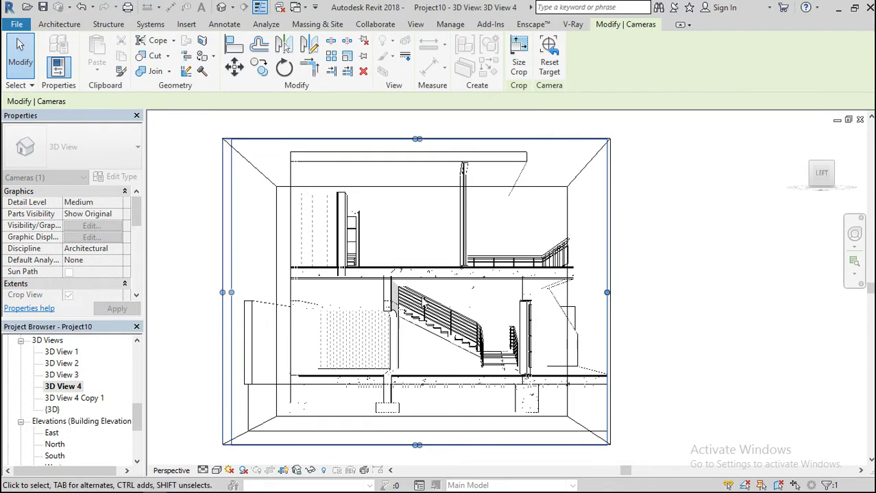
drag(607, 292, 582, 297)
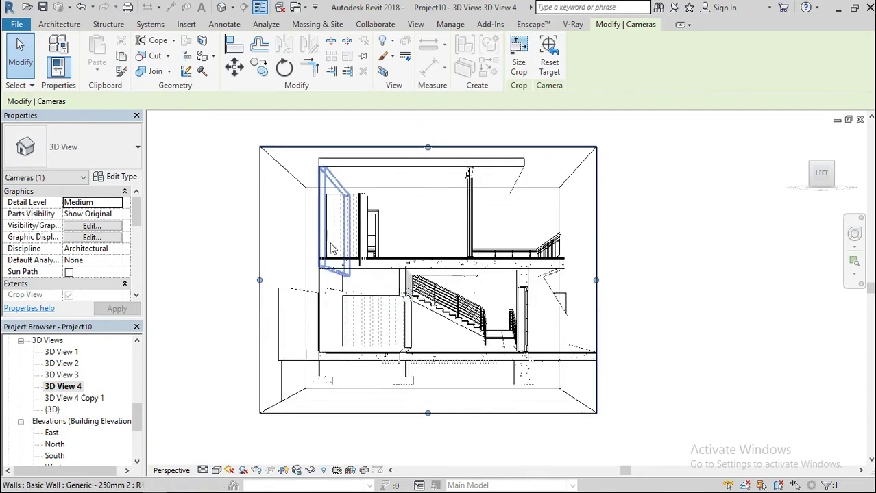
Enable Smooth lines with anti-aliasing and Cast Shadows in 3D View 4's Graphic Display Options.
click(215, 471)
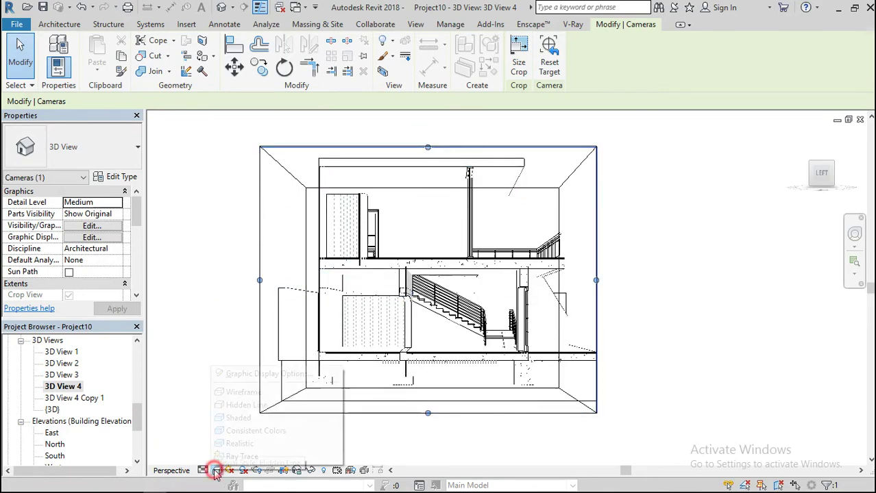
click(252, 377)
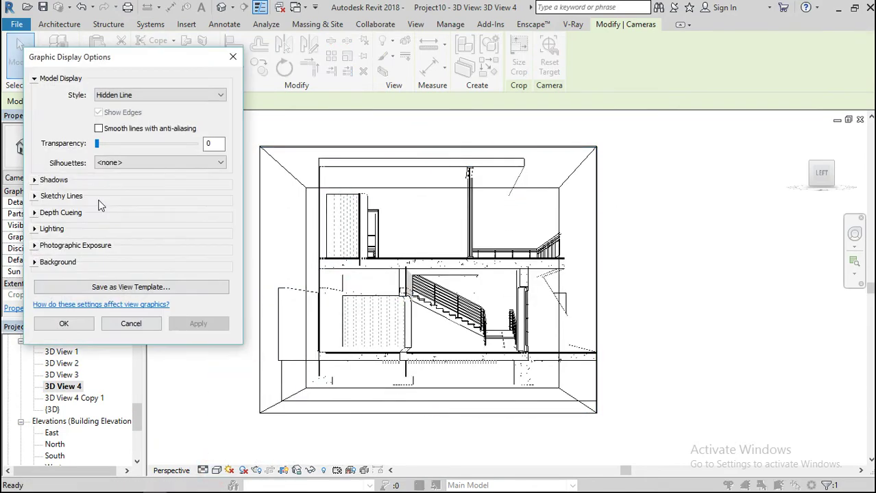
click(99, 129)
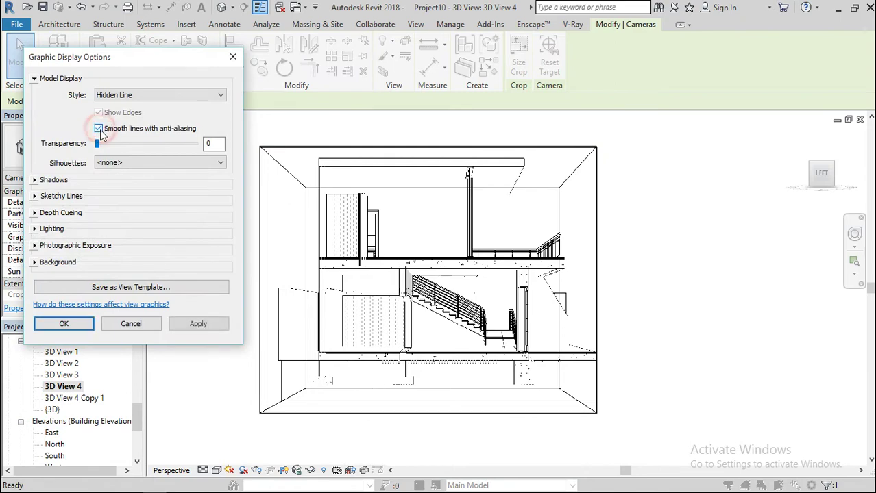
click(35, 180)
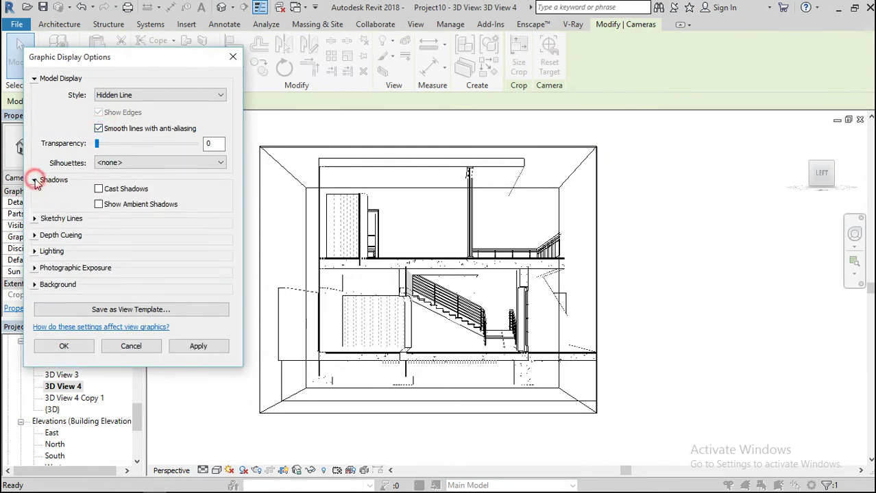
click(99, 189)
click(67, 346)
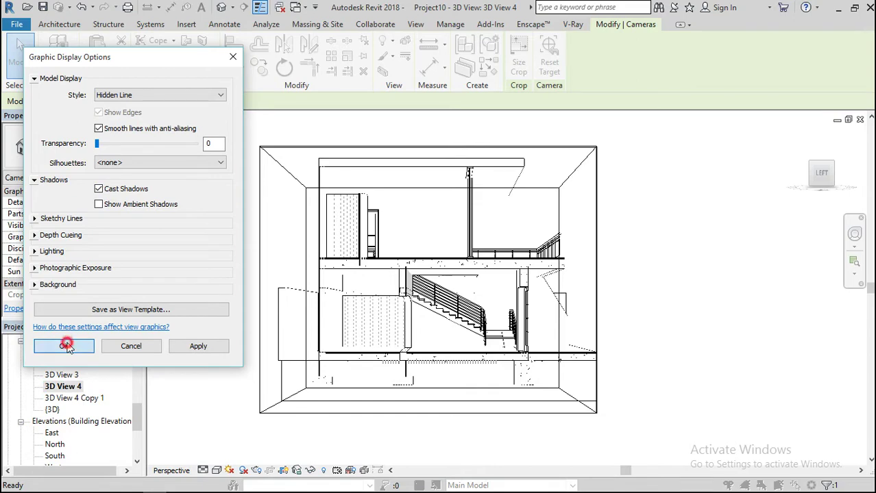
key(Escape)
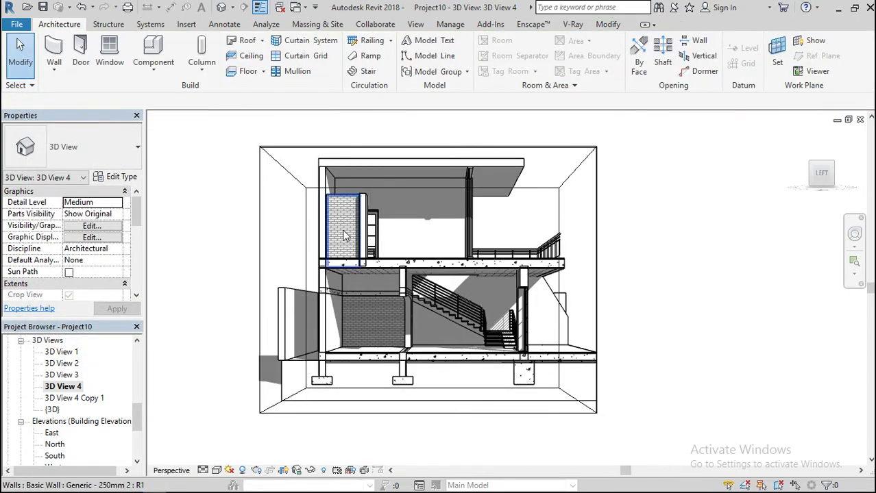
scroll(345, 235, up, 3)
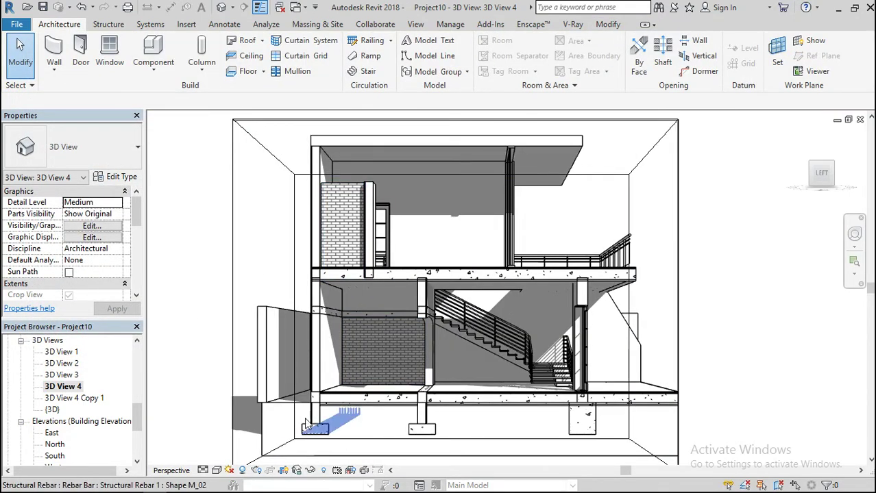
Set 3D View 4's detail level to Fine.
click(203, 471)
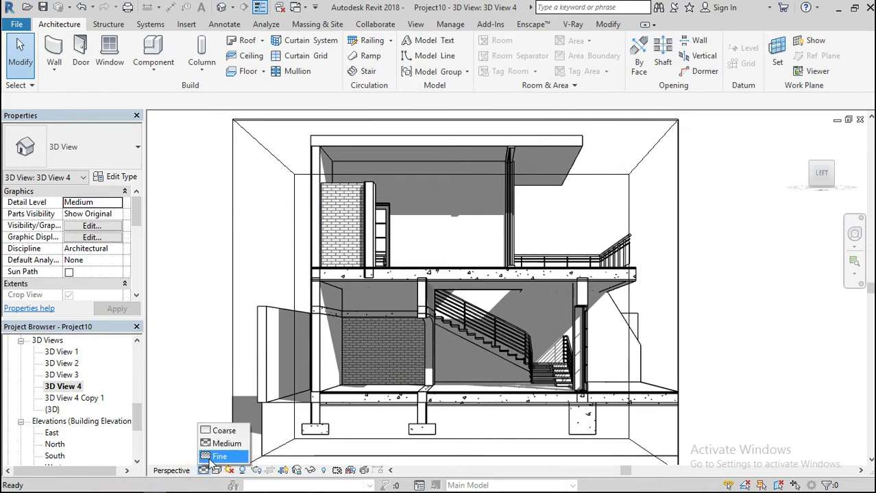
click(209, 457)
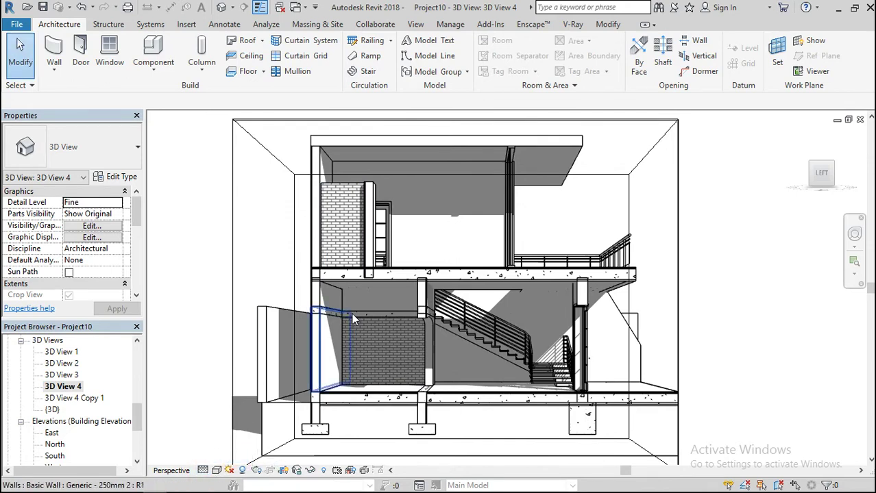
scroll(351, 313, down, 3)
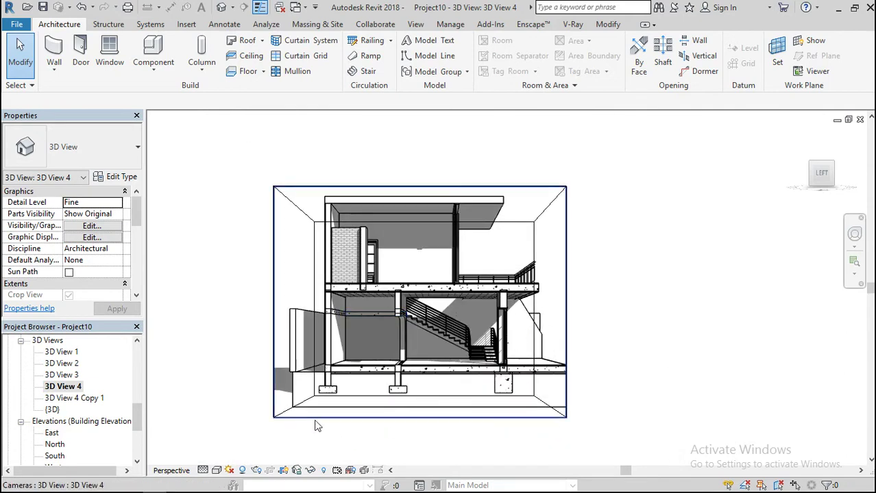
scroll(325, 423, up, 3)
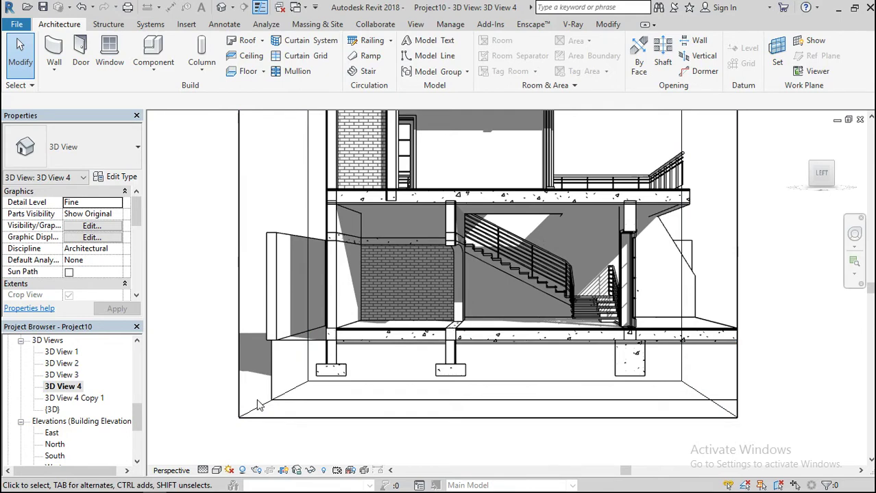
Hide the section box outline in this view via Hide in View.
click(257, 403)
right_click(259, 405)
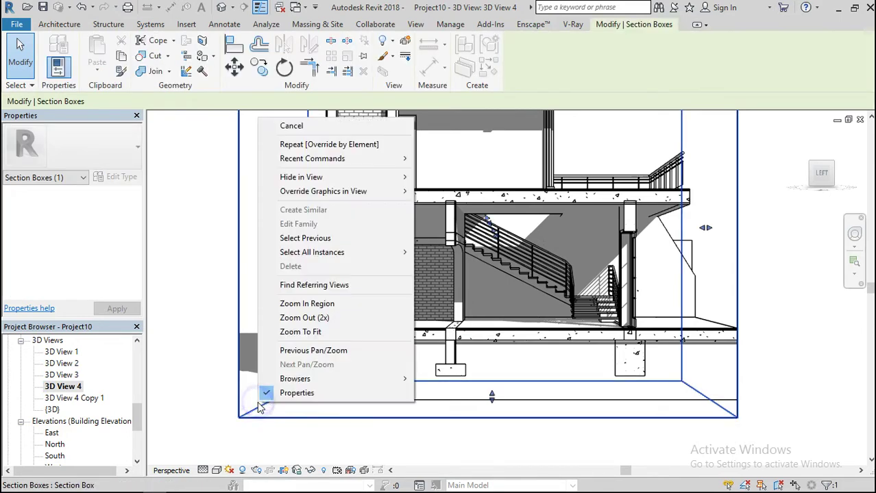
mouse_move(342, 177)
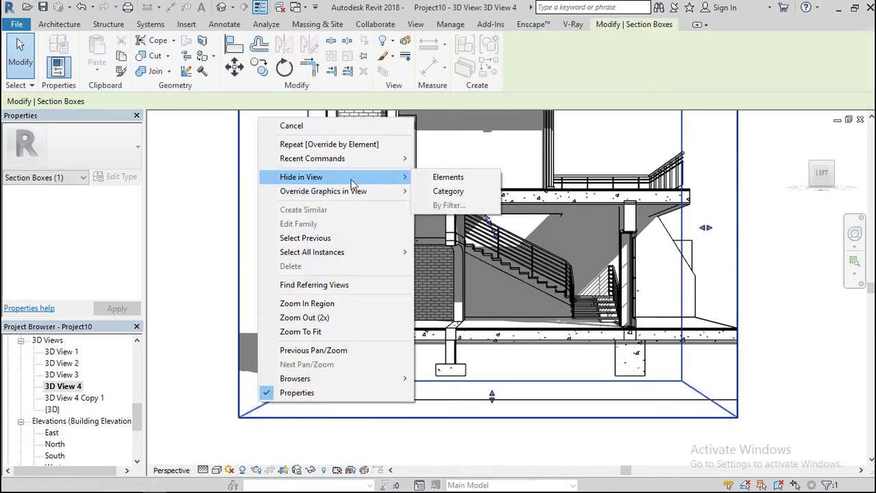
click(430, 177)
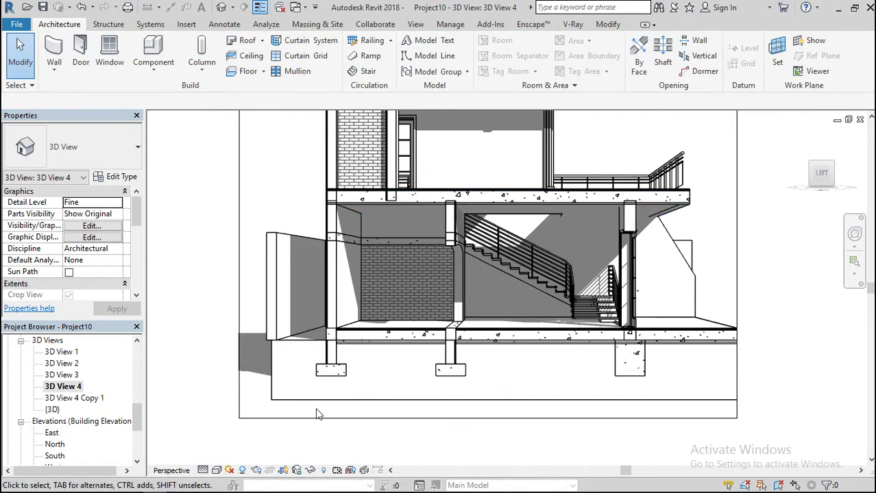
scroll(317, 414, down, 2)
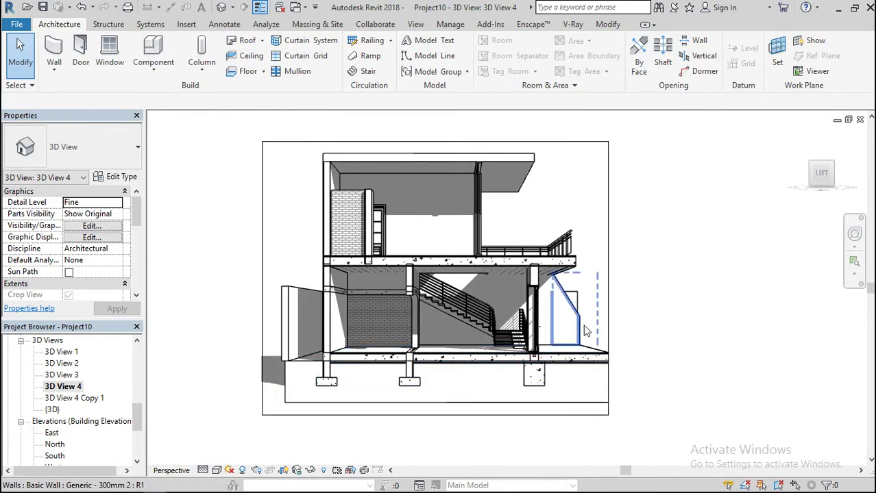
Zoom in on the floor slab and wall junction, then bring up the Modify tools.
scroll(416, 377, down, 1)
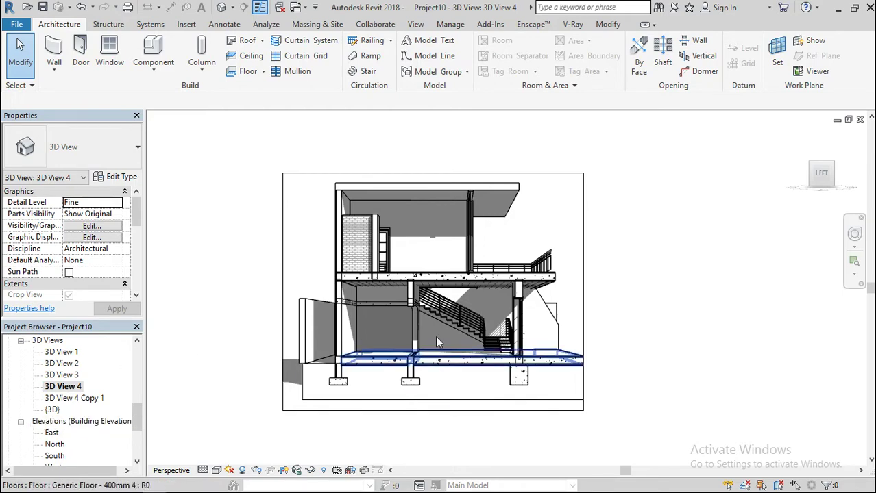
scroll(416, 257, up, 3)
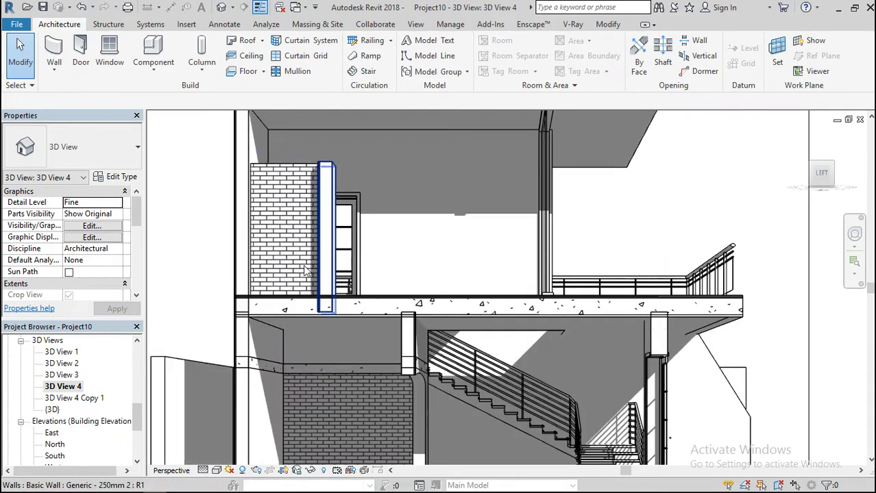
scroll(378, 250, down, 1)
scroll(379, 250, down, 2)
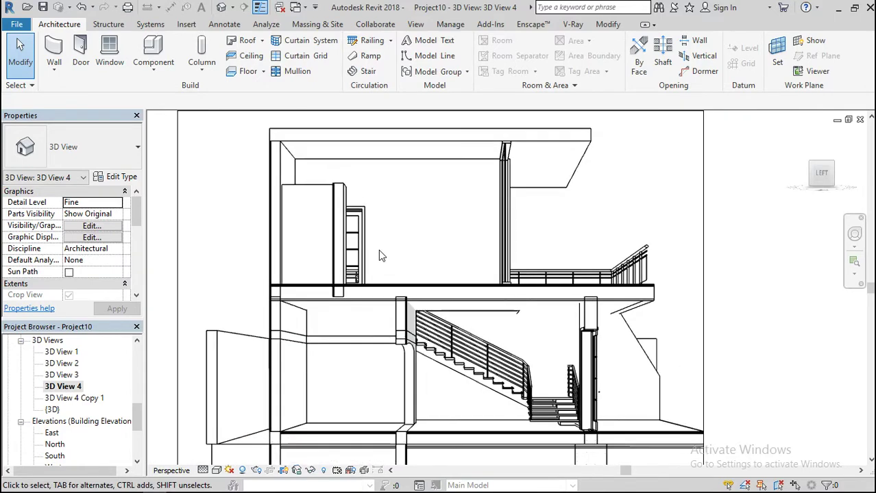
scroll(427, 313, up, 5)
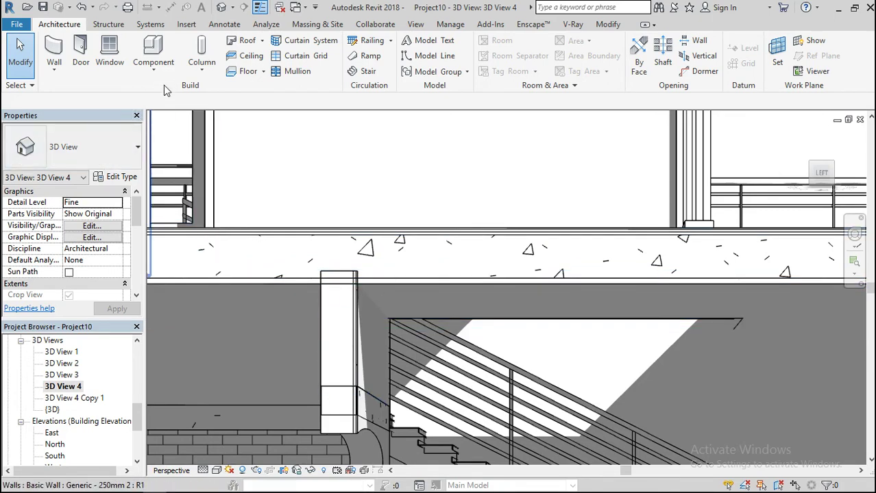
click(605, 25)
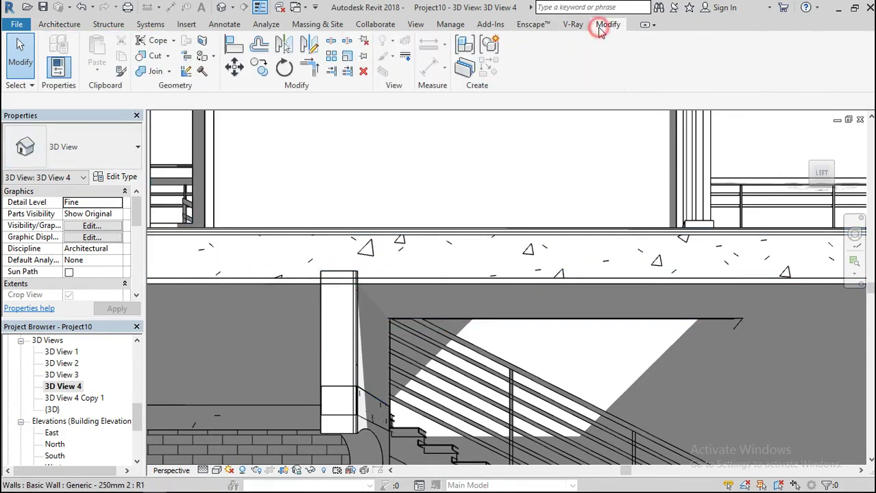
Join the floor slab with the wall below at two locations.
click(150, 71)
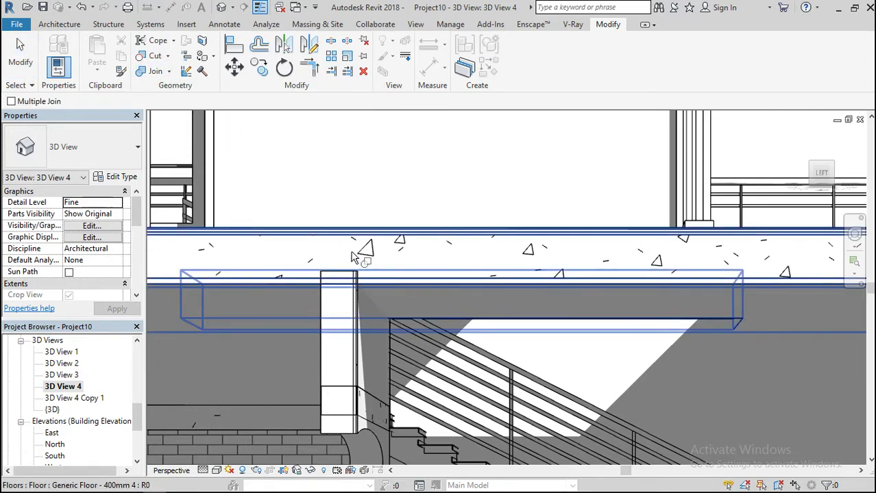
click(323, 241)
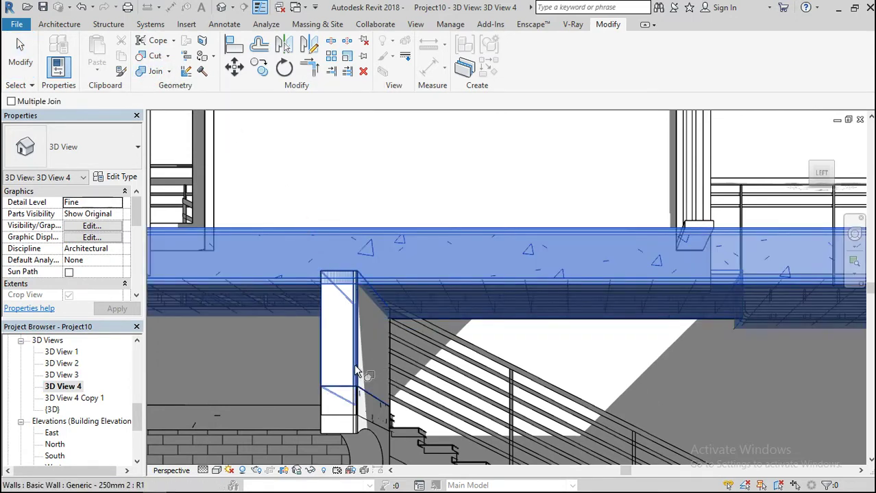
click(352, 363)
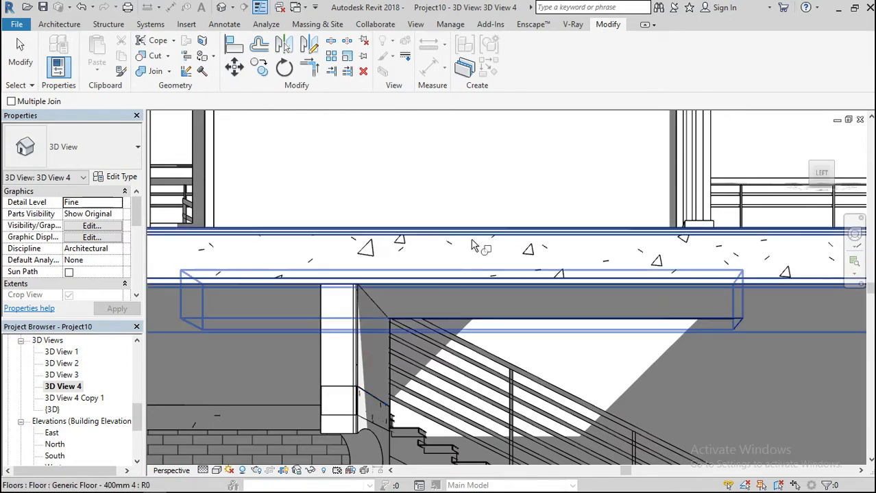
scroll(473, 245, down, 5)
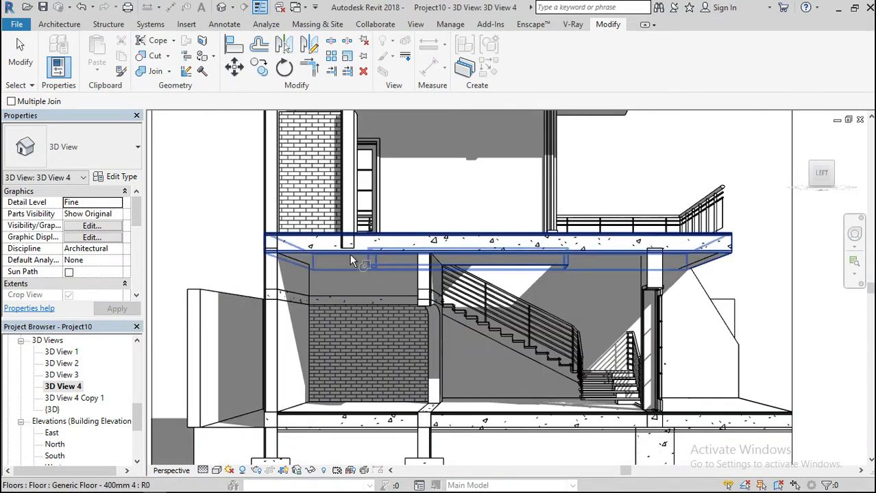
scroll(334, 228, up, 5)
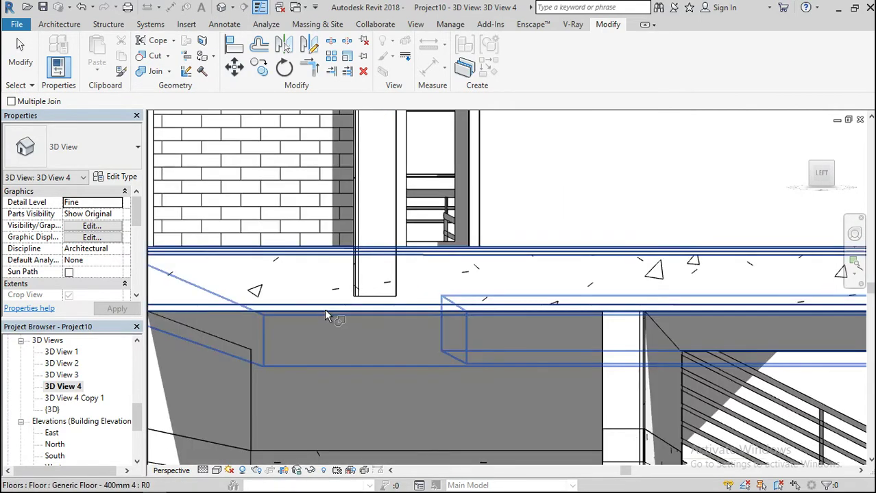
click(326, 310)
click(364, 290)
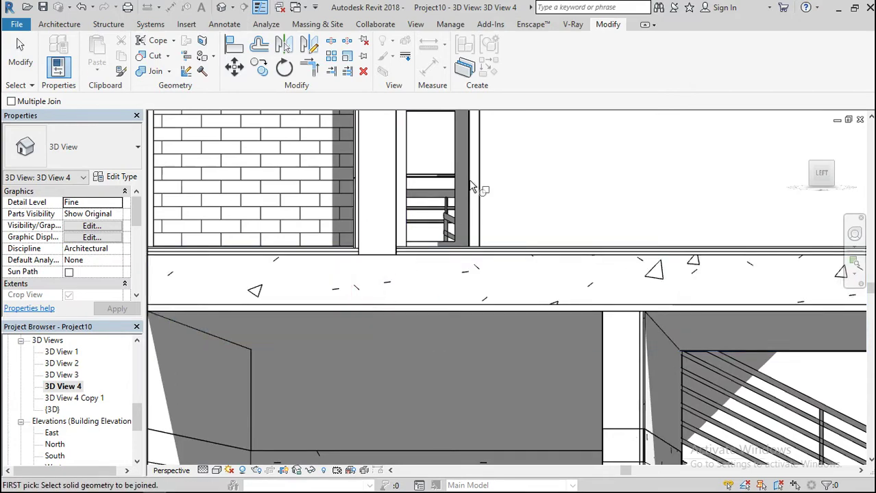
Zoom back out to the whole cropped view and end the Join Geometry command.
scroll(471, 186, down, 6)
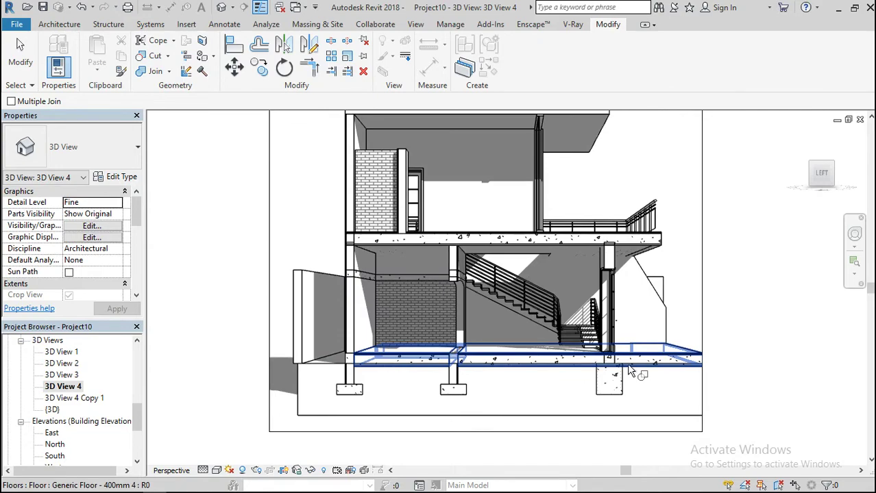
scroll(628, 366, up, 5)
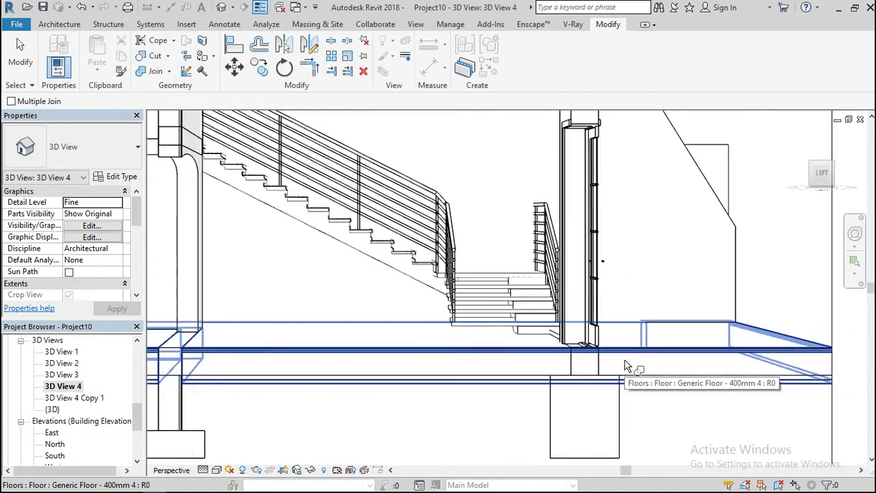
scroll(625, 366, down, 1)
middle_drag(625, 367, 607, 162)
scroll(607, 161, up, 4)
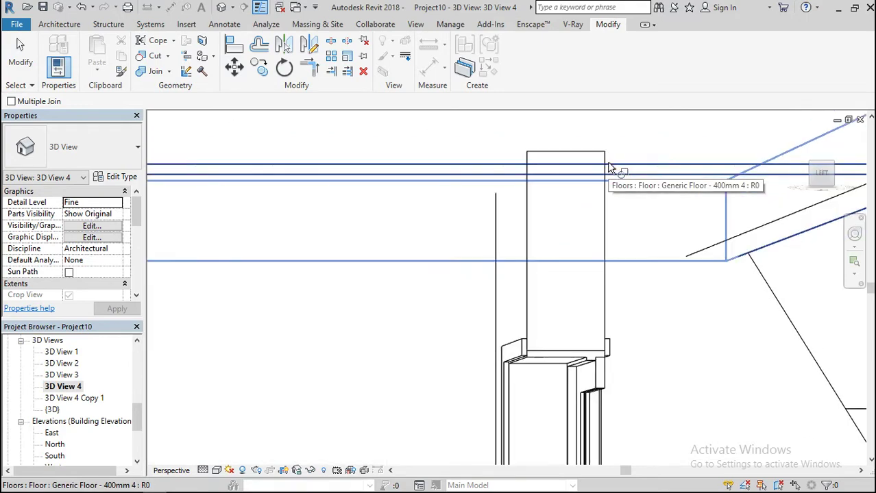
scroll(573, 234, down, 3)
scroll(568, 231, down, 2)
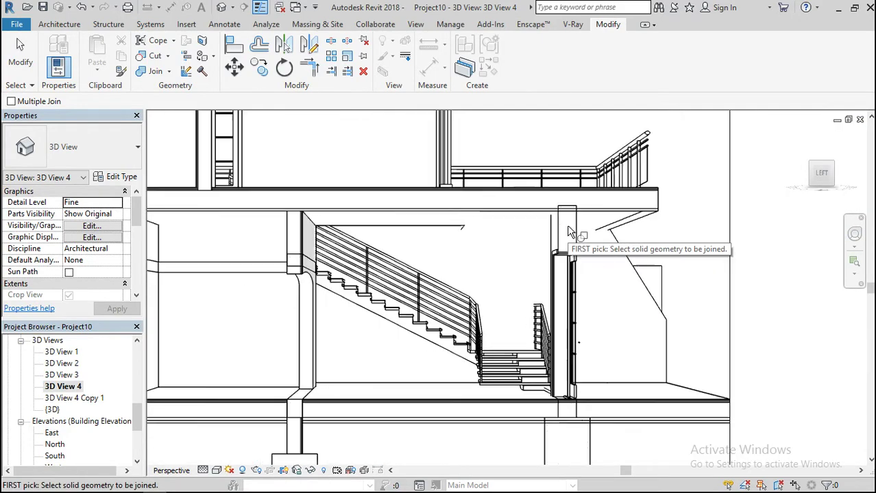
scroll(539, 219, down, 3)
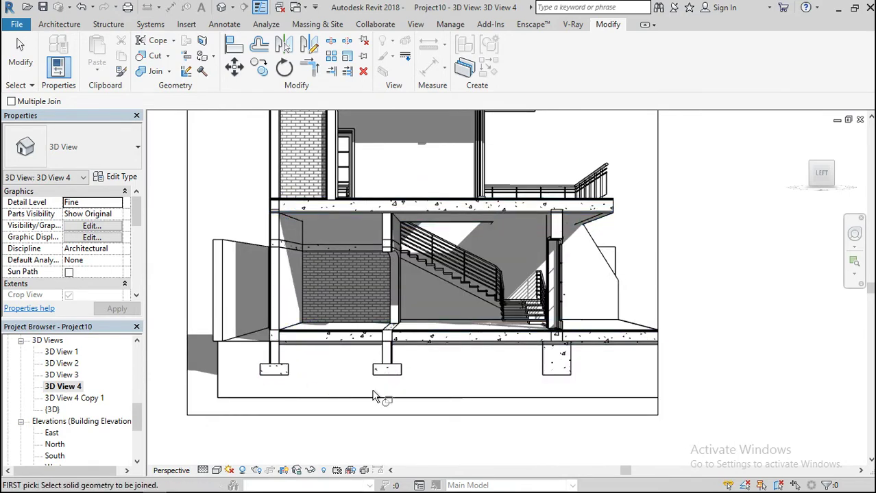
scroll(373, 396, down, 2)
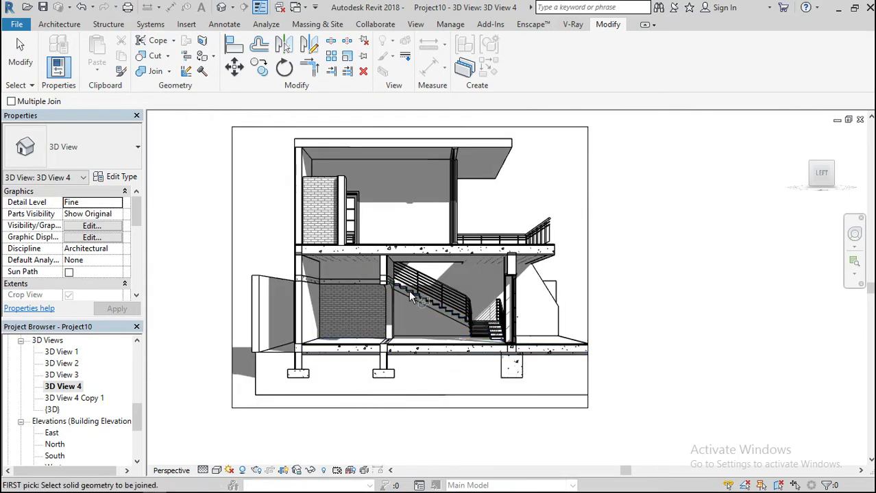
key(Escape)
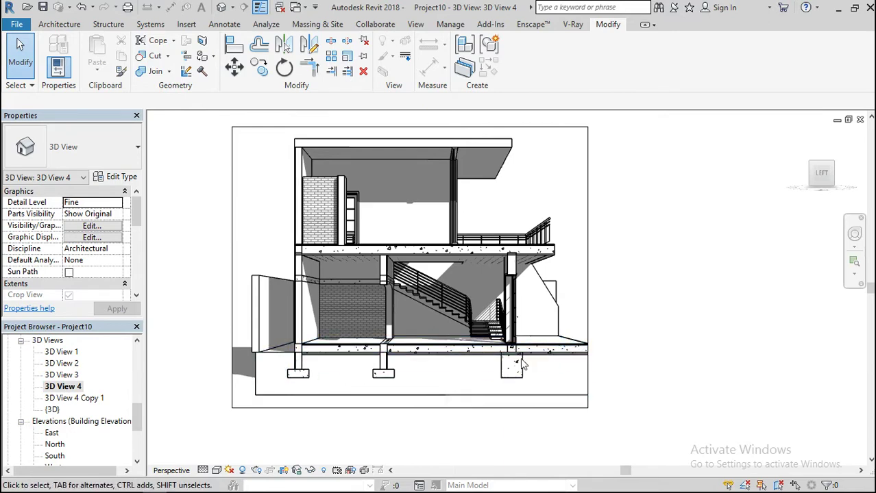
Hide the 400mm floor slab around the footings in this view.
right_click(345, 393)
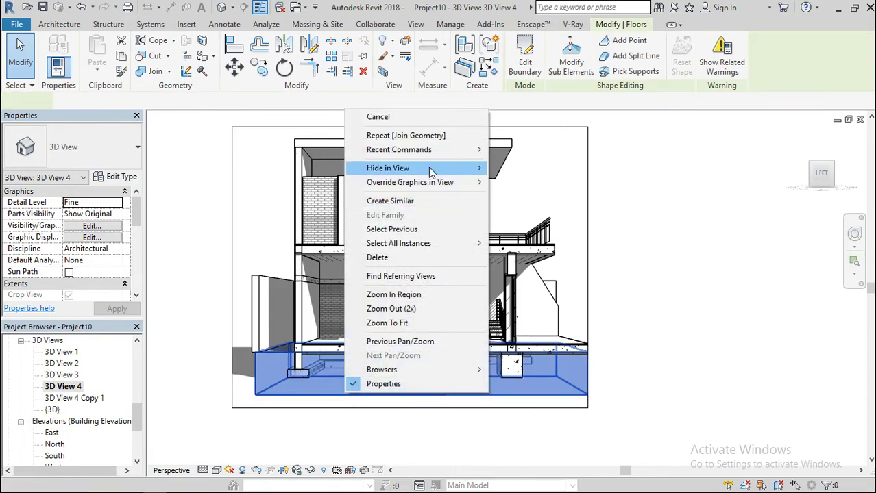
mouse_move(431, 171)
click(527, 170)
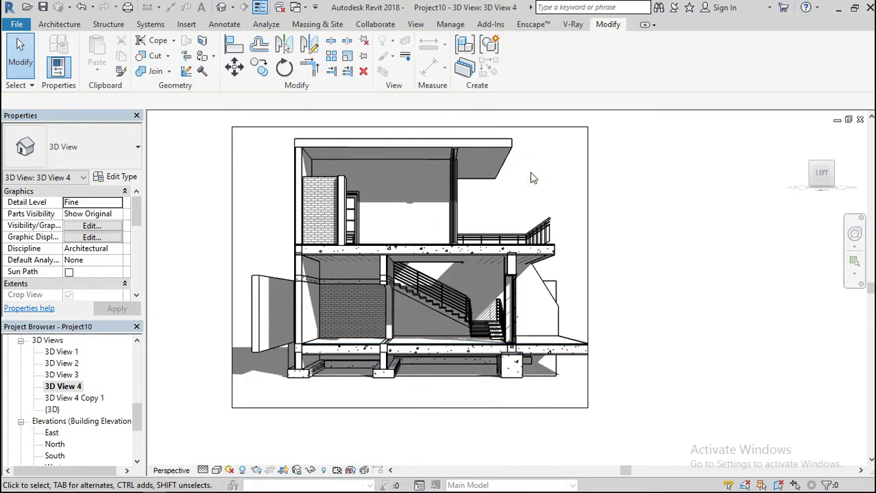
scroll(371, 400, up, 5)
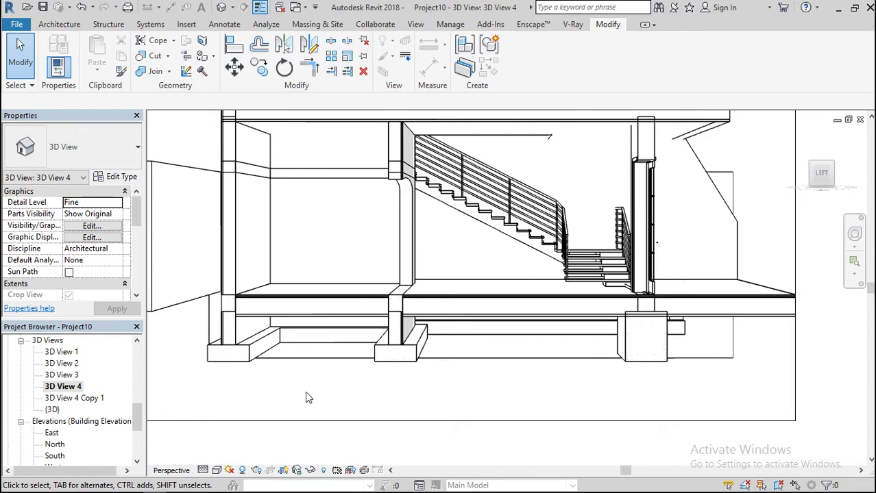
scroll(239, 361, up, 1)
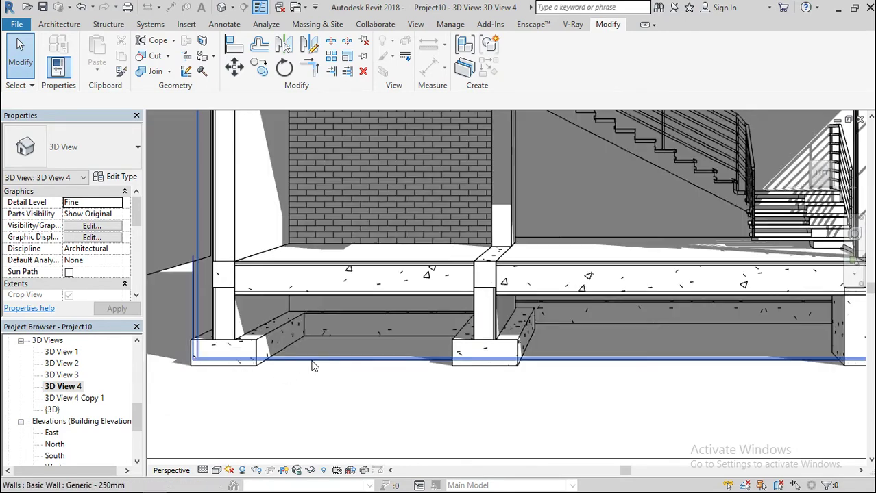
Hide the 250mm foundation wall along the footings in this view.
click(312, 363)
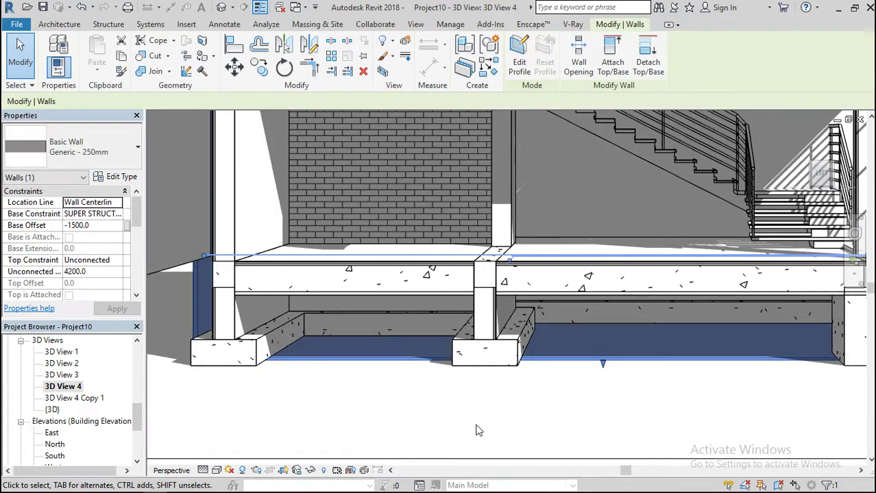
scroll(475, 426, down, 3)
right_click(478, 429)
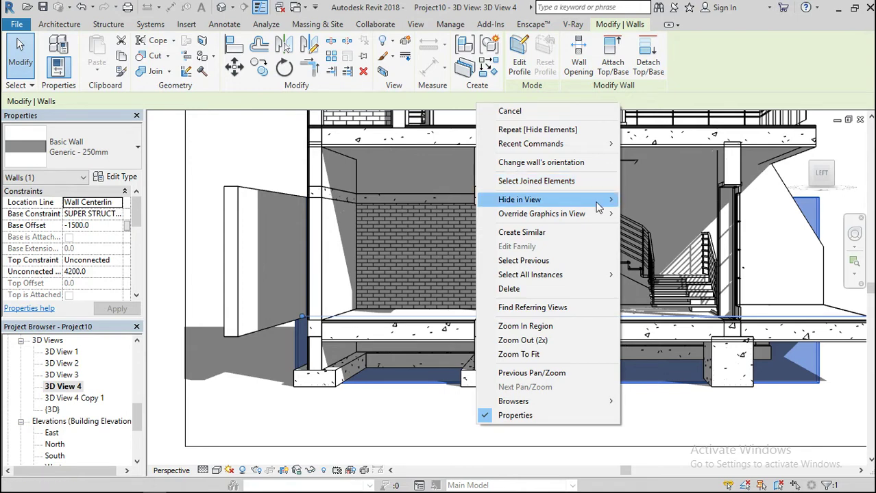
mouse_move(596, 200)
click(634, 201)
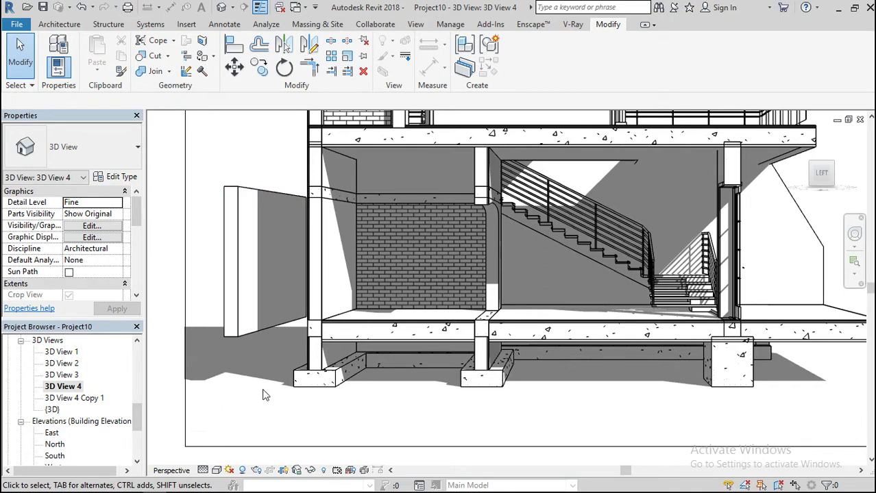
scroll(266, 395, down, 1)
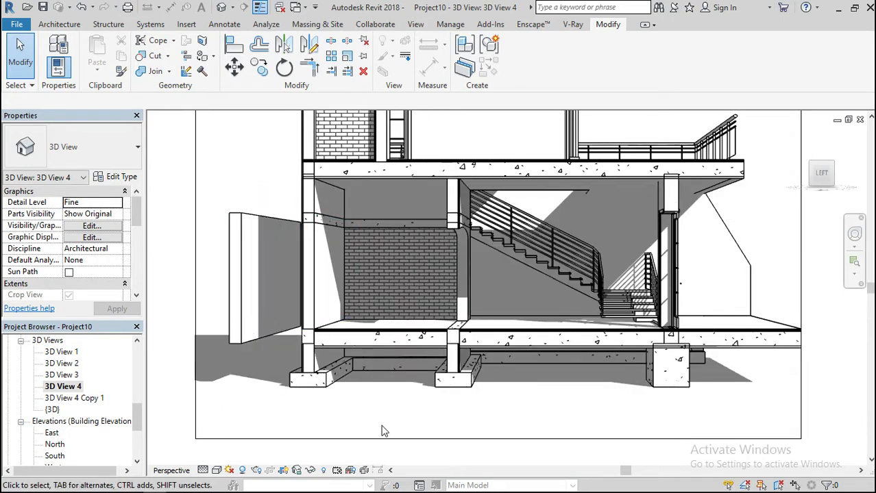
scroll(383, 431, down, 1)
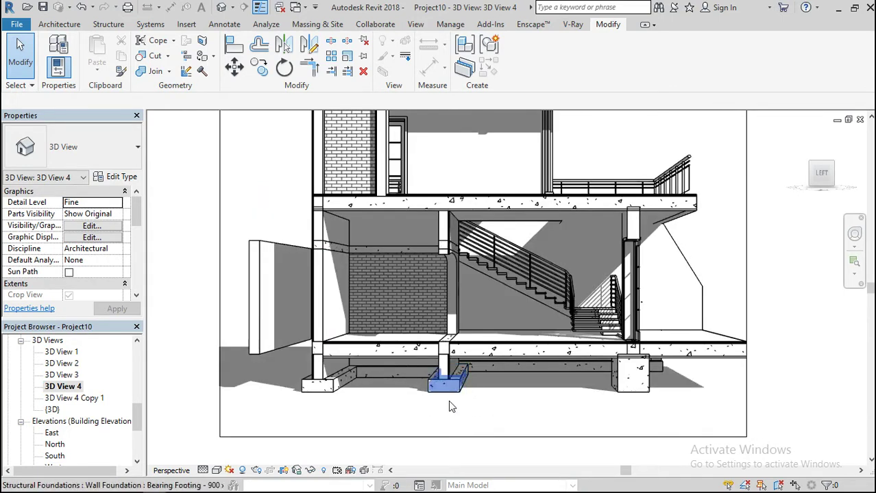
scroll(439, 368, down, 1)
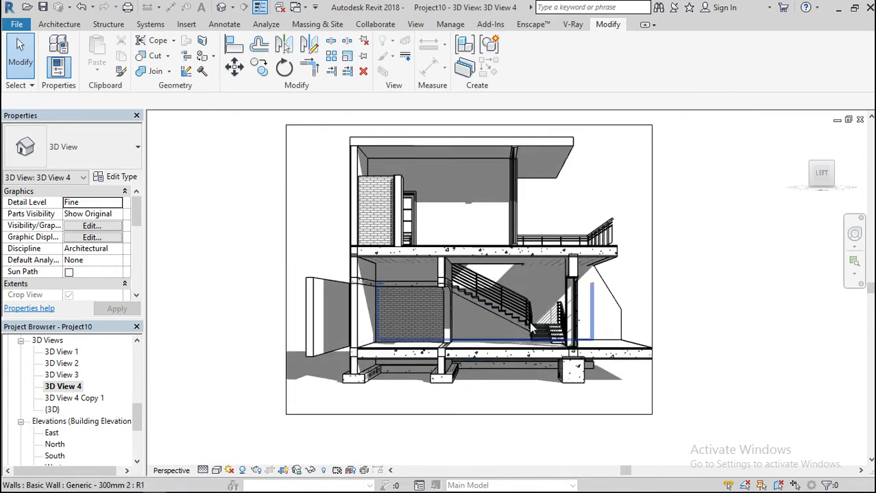
scroll(618, 257, up, 2)
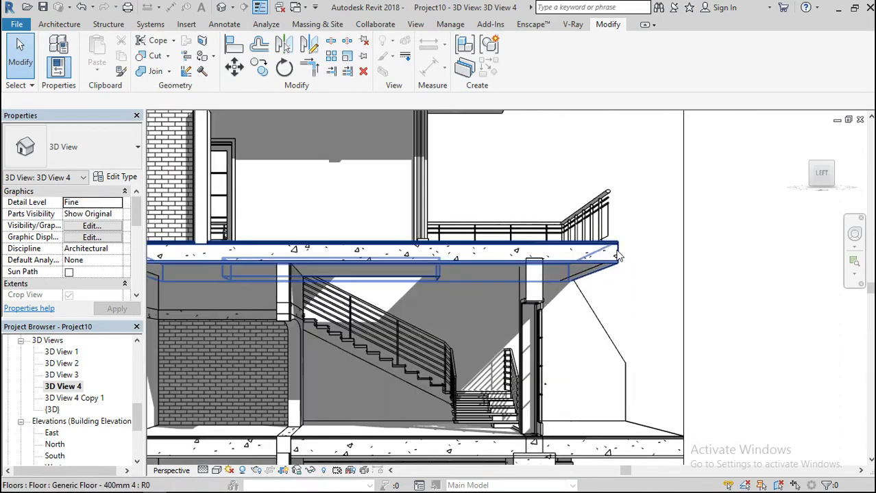
scroll(618, 256, down, 2)
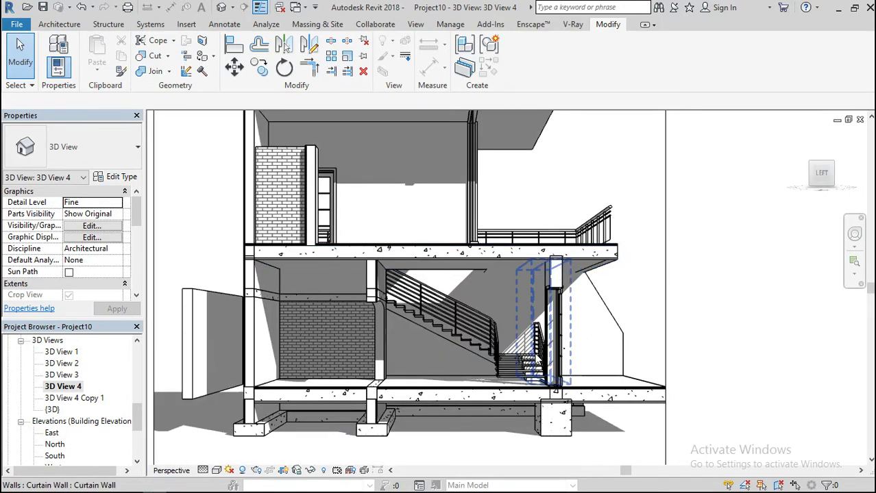
scroll(538, 359, down, 1)
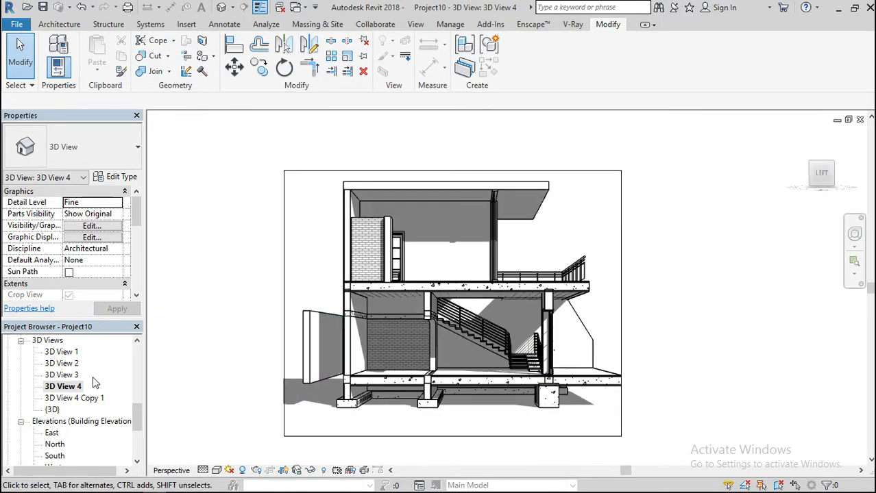
Open 3D View 4 Copy 1 and set Hidden Line style through Graphic Display Options.
double_click(86, 402)
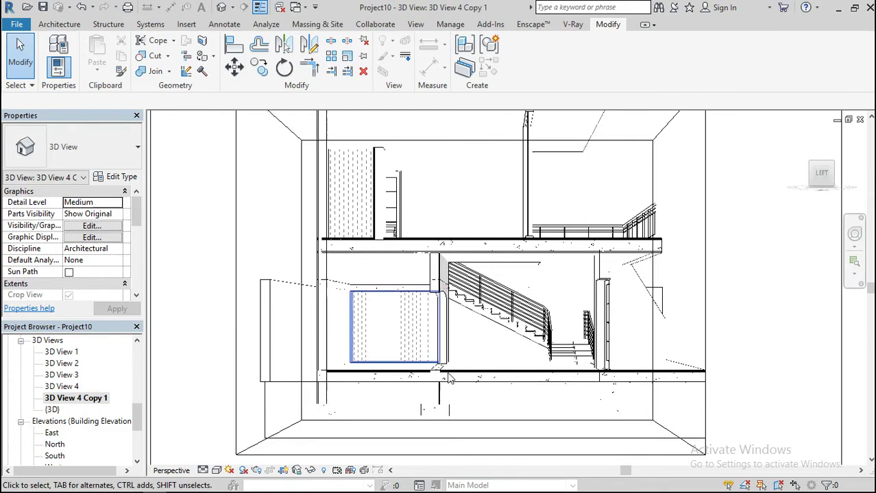
scroll(484, 333, down, 1)
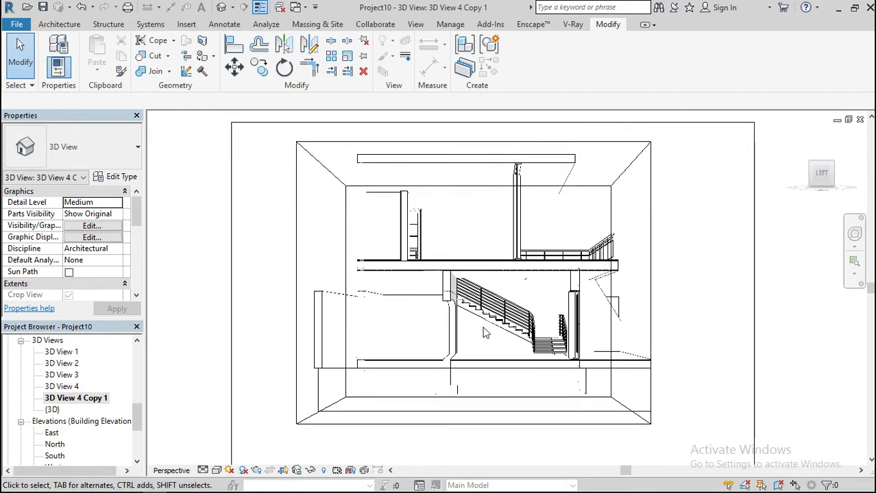
click(217, 471)
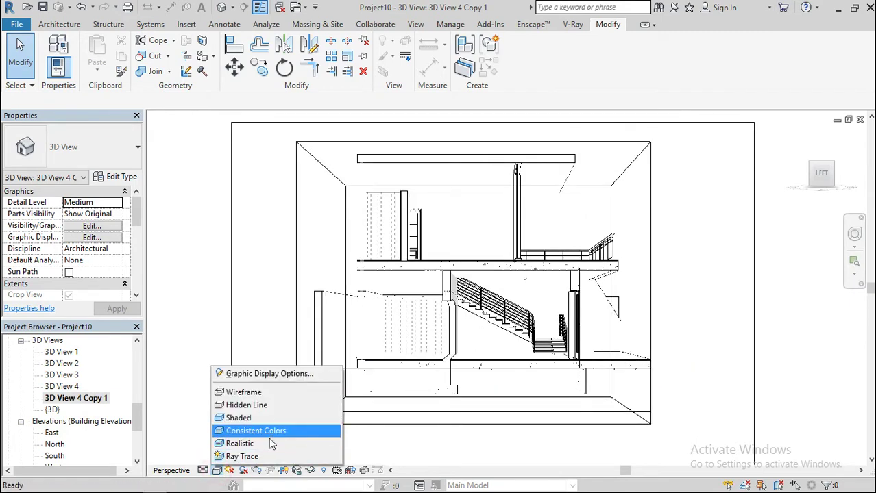
click(263, 374)
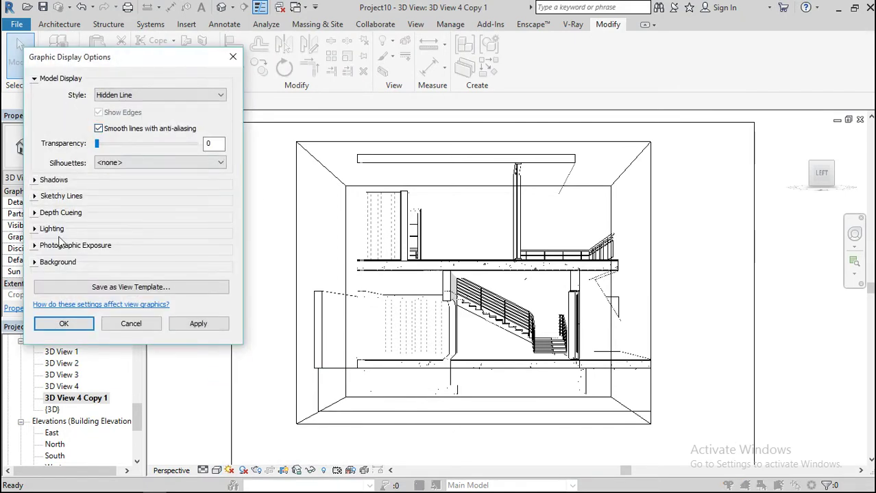
click(68, 329)
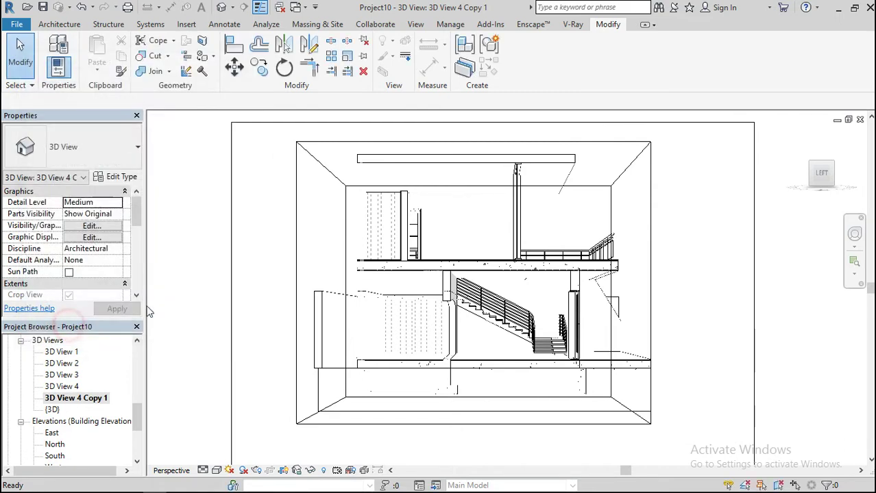
scroll(353, 326, down, 1)
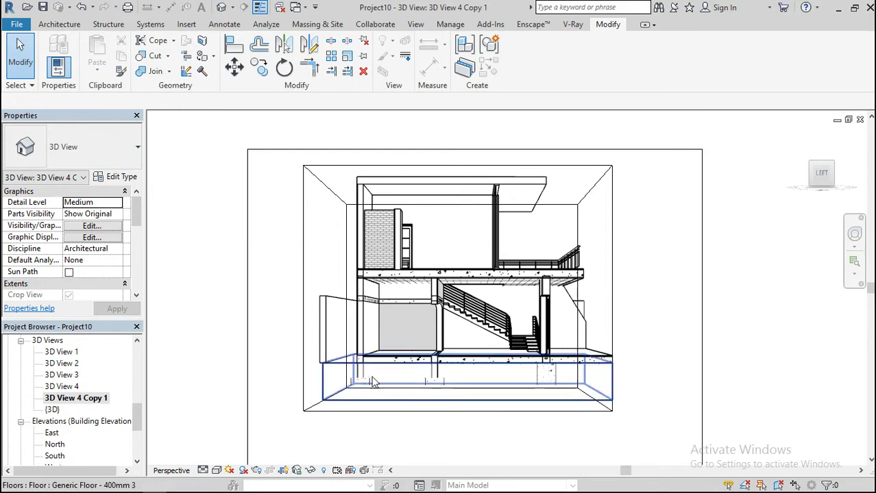
Hide the floor slab in 3D View 4 Copy 1.
right_click(355, 402)
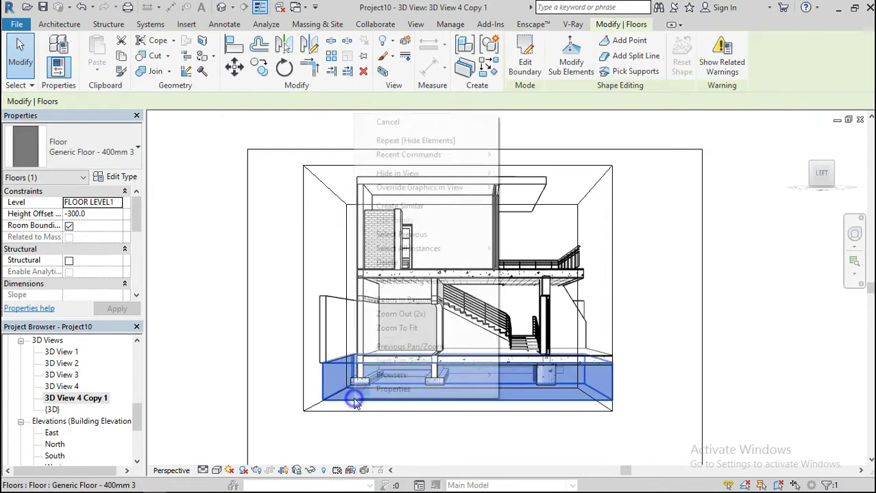
mouse_move(487, 181)
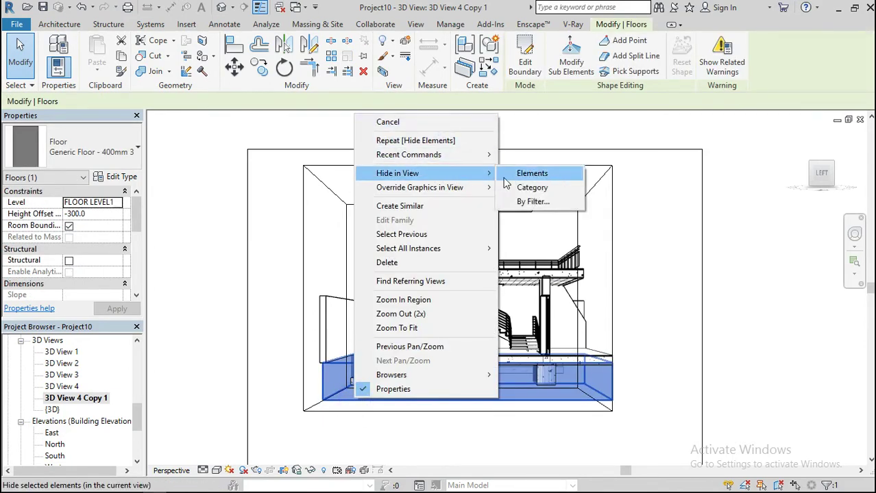
click(531, 174)
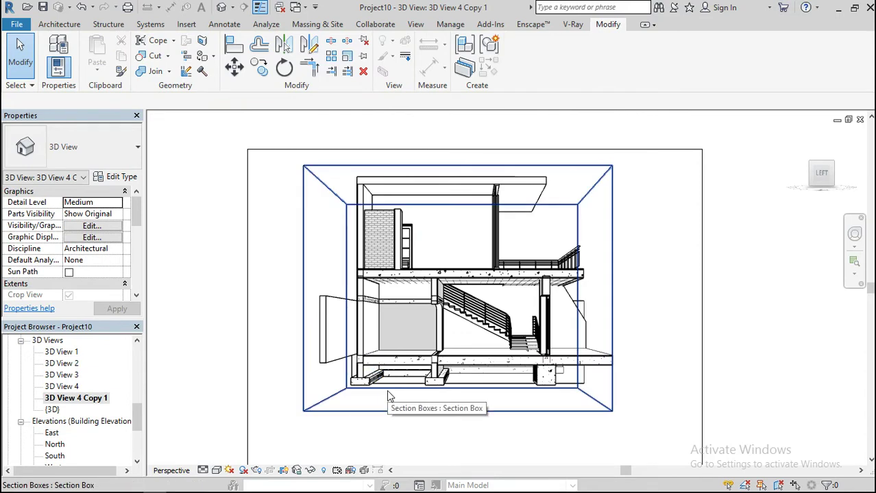
scroll(387, 394, up, 5)
Hide the 250mm foundation wall beside the footings and zoom out to the section box.
click(387, 369)
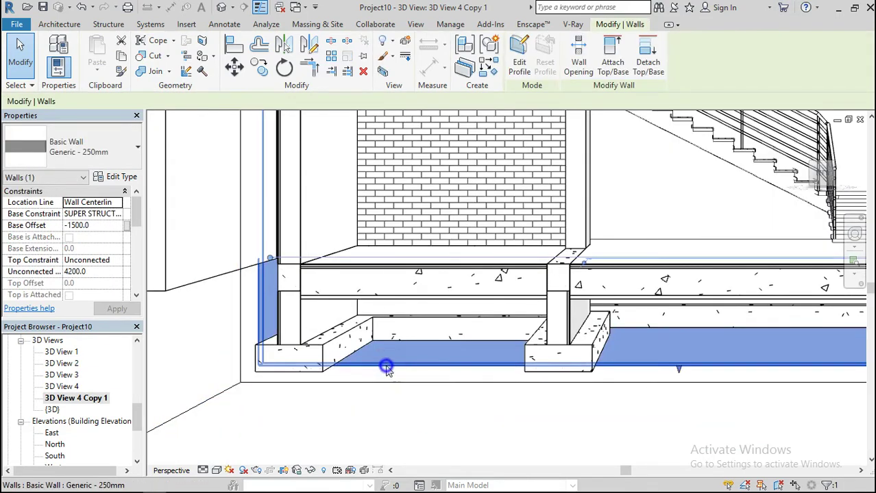
right_click(386, 369)
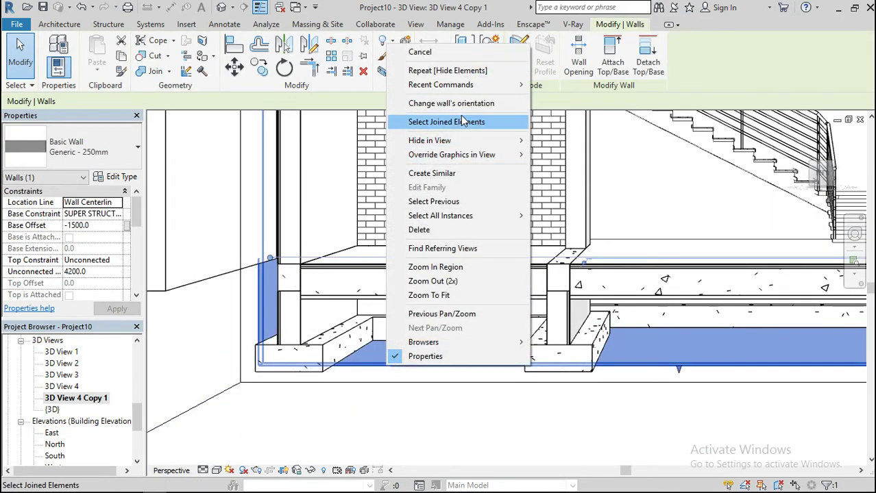
mouse_move(493, 140)
click(553, 140)
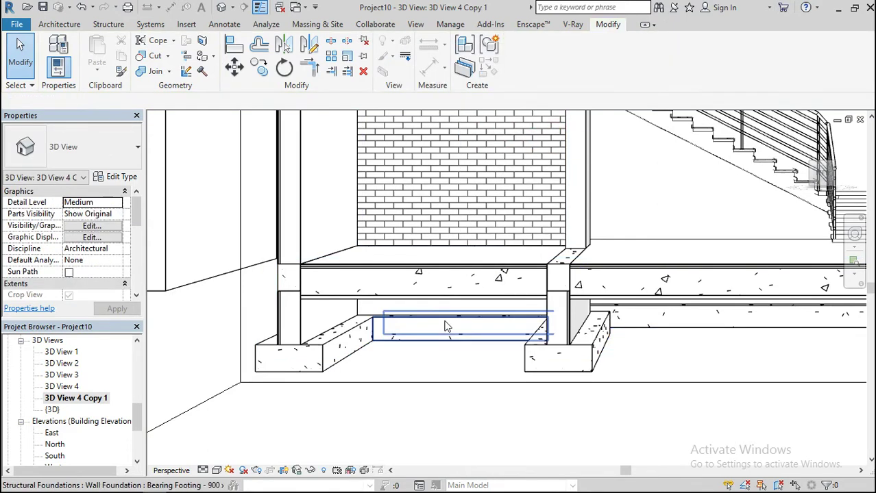
scroll(395, 370, down, 3)
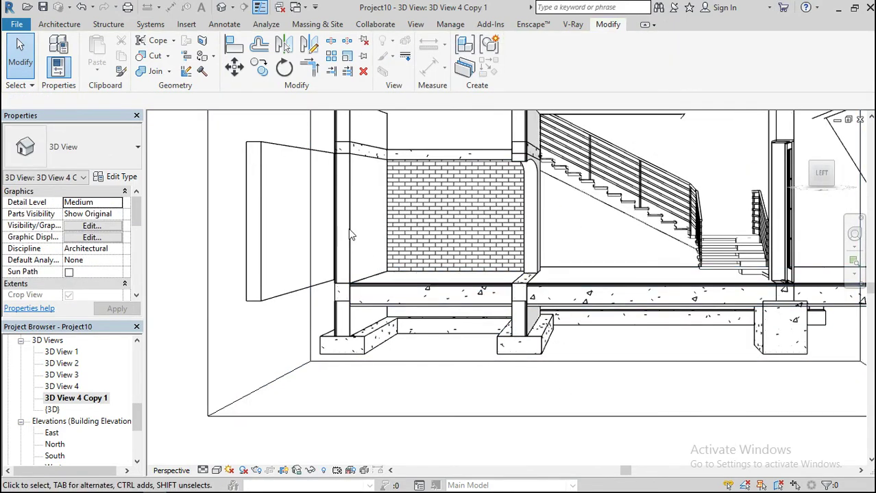
scroll(459, 322, down, 3)
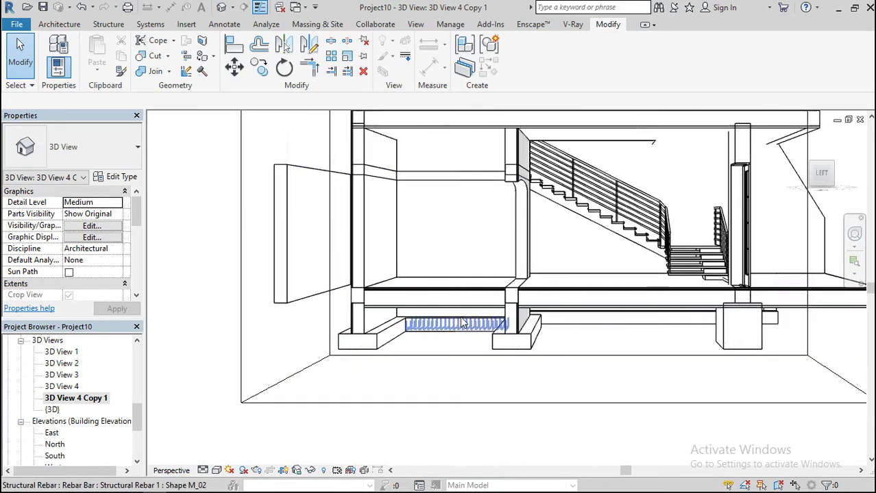
scroll(539, 410, down, 3)
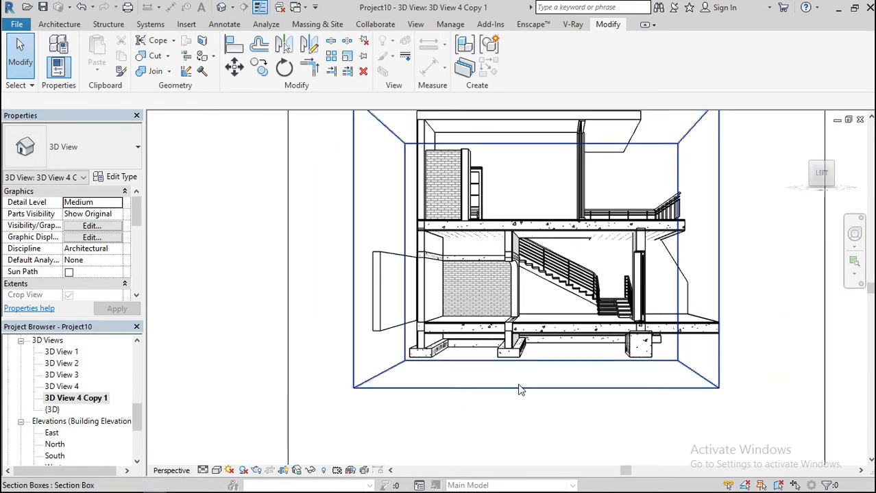
click(518, 387)
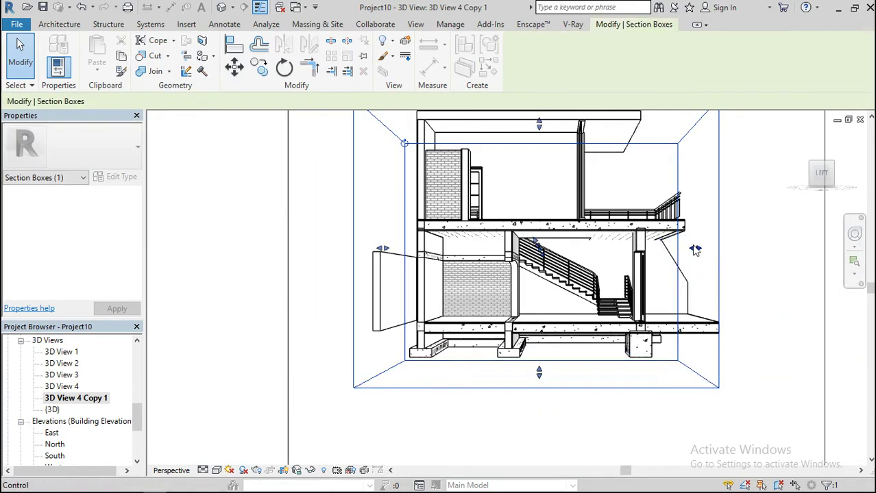
Trim the section box's right, top and left faces toward the foundation corner.
drag(694, 251, 482, 292)
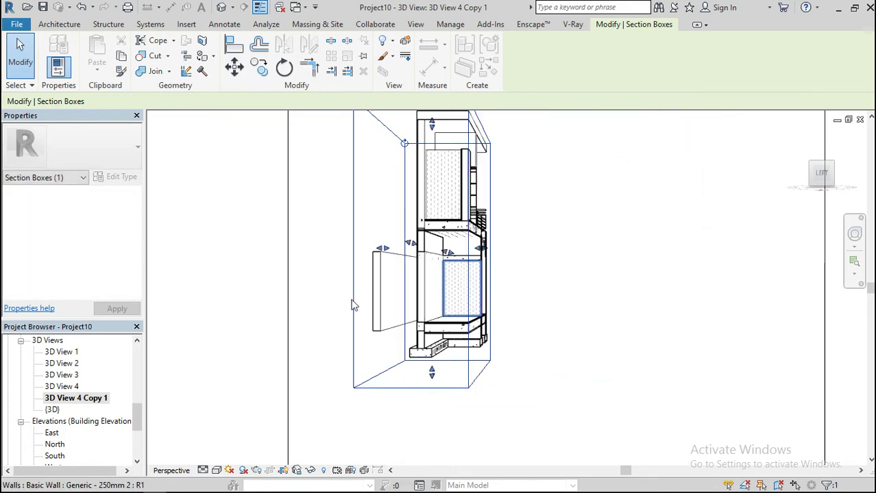
scroll(439, 320, down, 1)
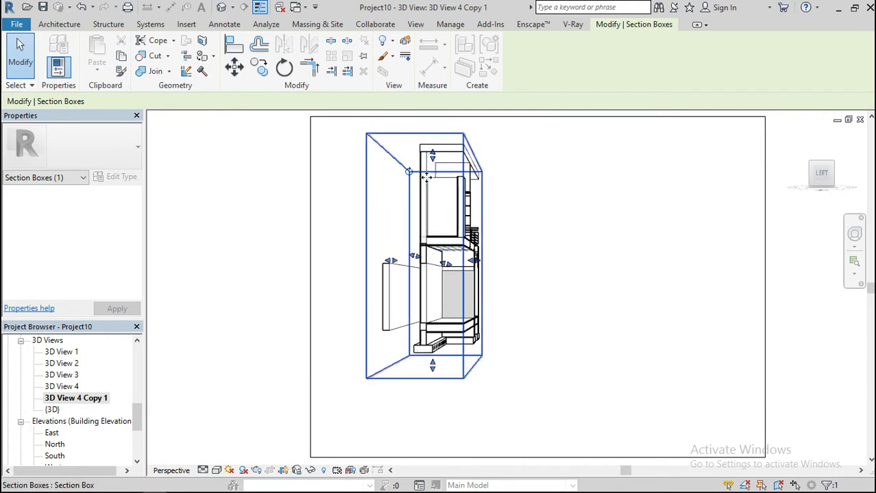
drag(432, 156, 437, 299)
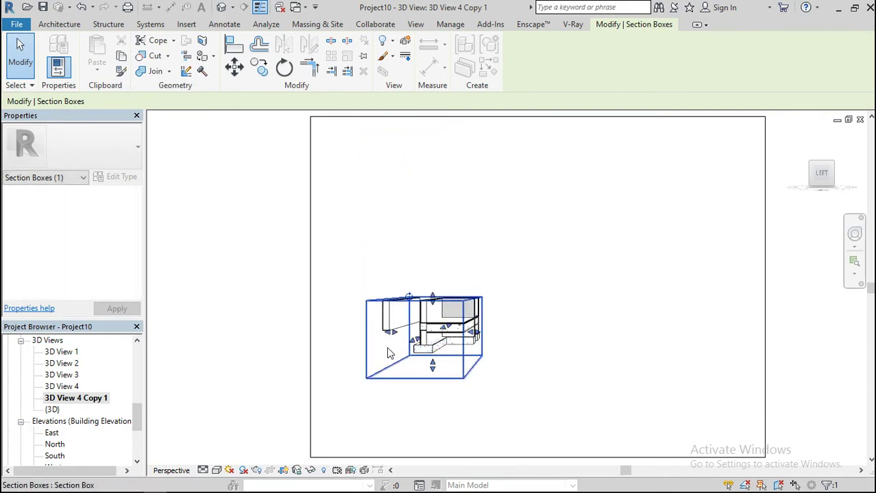
scroll(384, 363, up, 4)
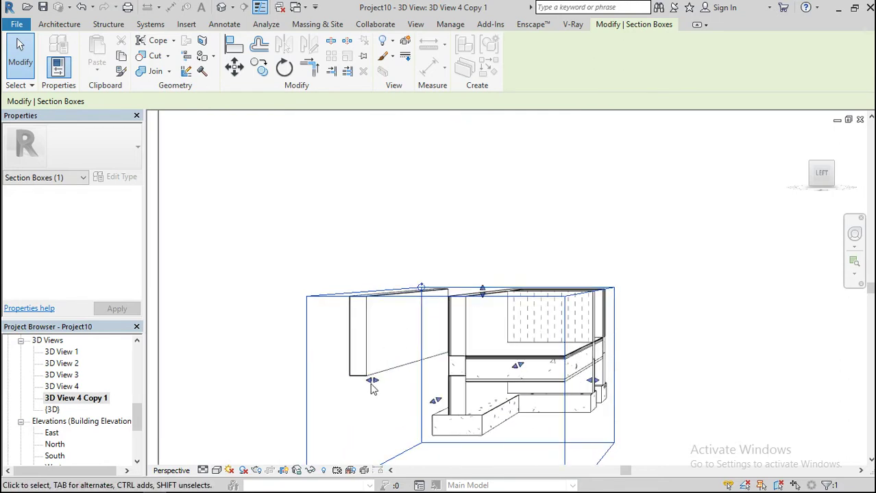
drag(370, 381, 423, 394)
scroll(444, 281, down, 1)
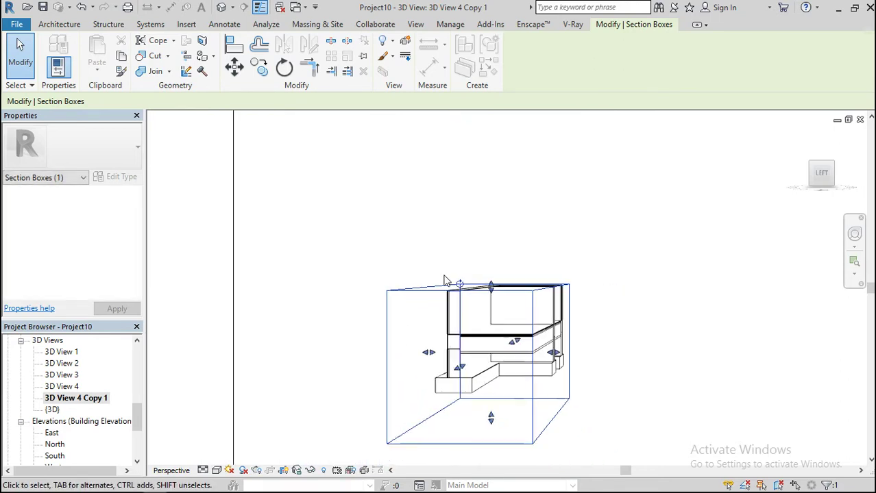
click(594, 255)
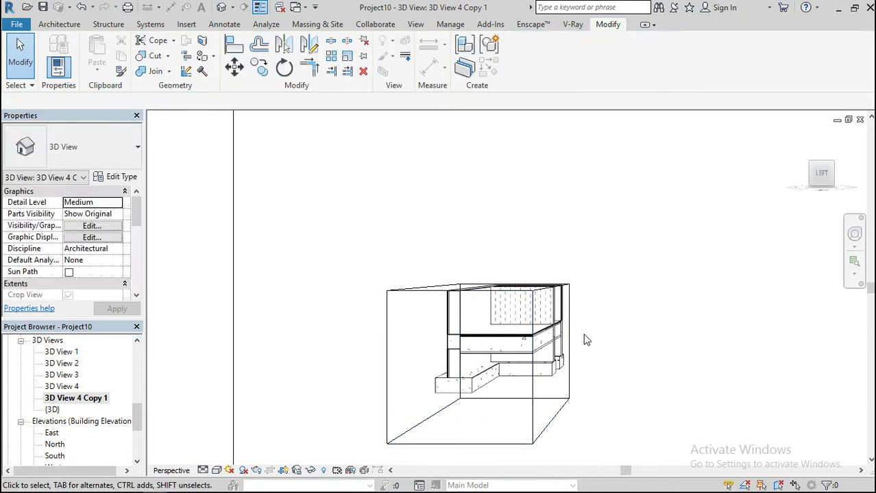
Hide the section box, then undo to bring it back for further adjustment.
right_click(388, 309)
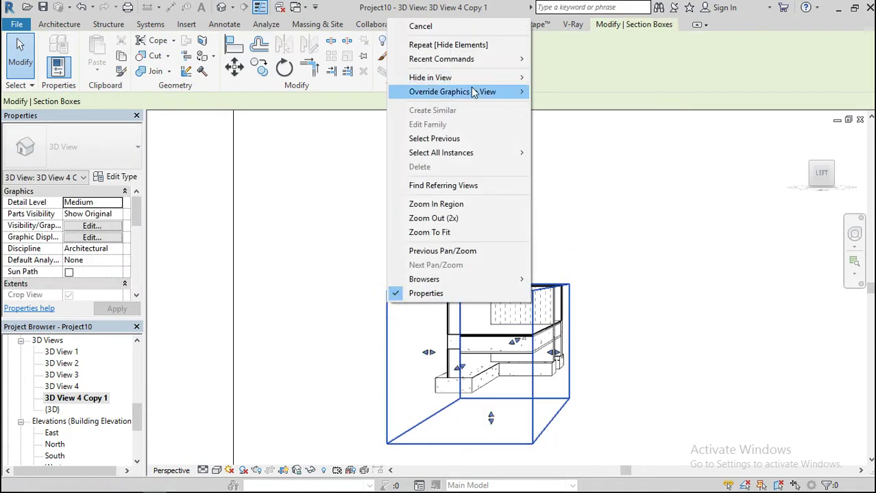
mouse_move(473, 78)
click(563, 77)
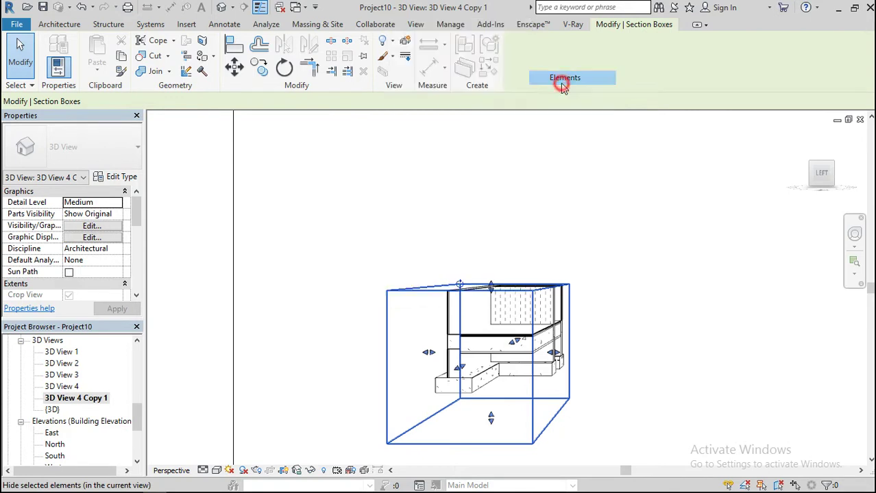
scroll(485, 355, up, 5)
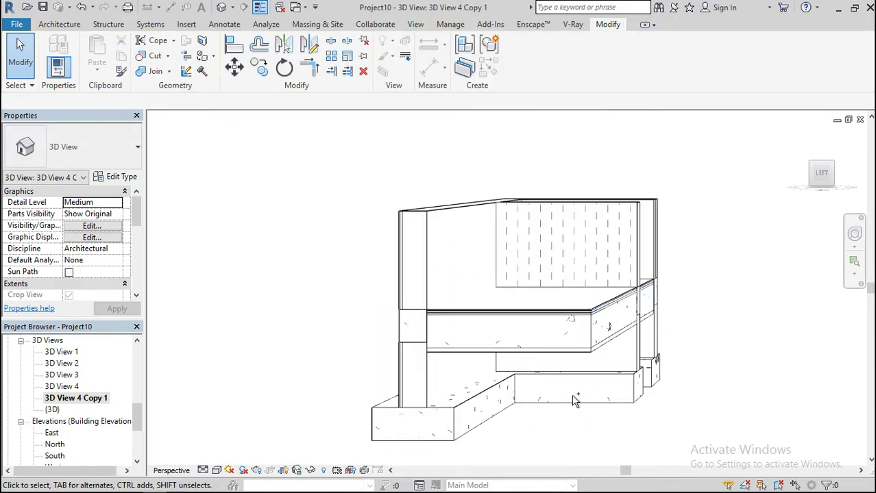
key(ctrl+z)
scroll(509, 359, down, 3)
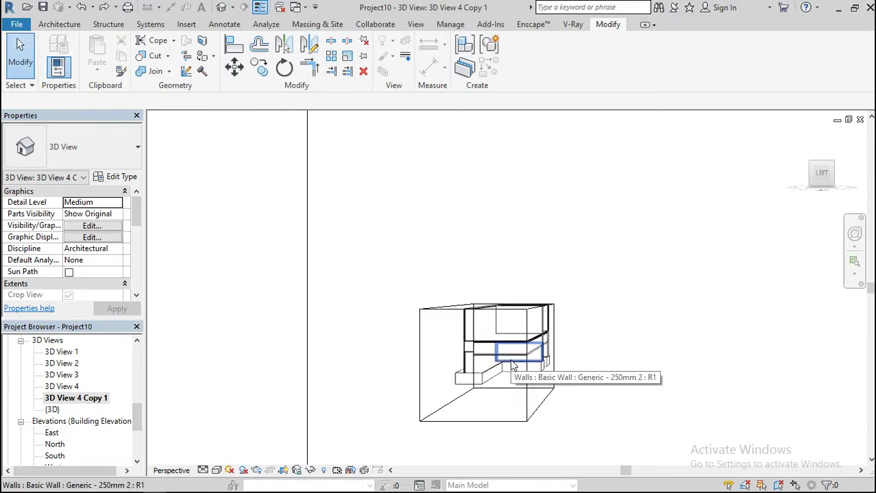
Raise the section box top, widen its right side, and hide the box in view.
click(416, 387)
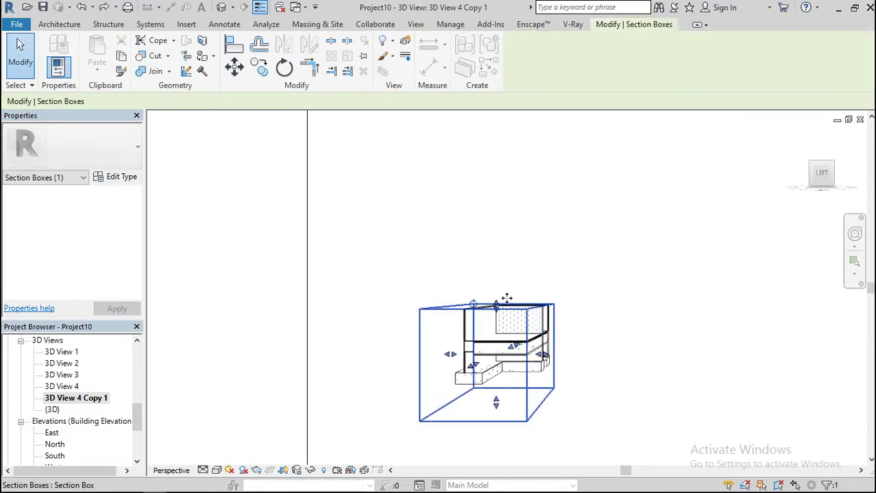
drag(495, 304, 500, 246)
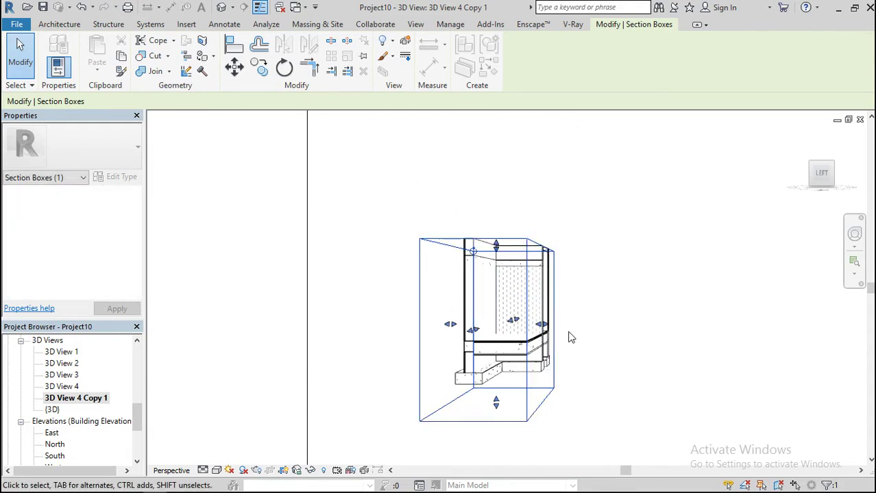
drag(541, 324, 577, 335)
click(600, 279)
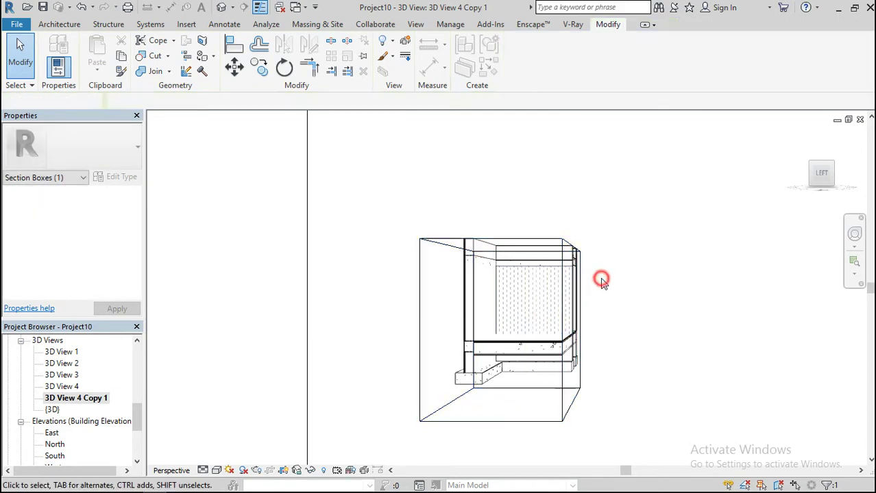
right_click(438, 417)
mouse_move(523, 197)
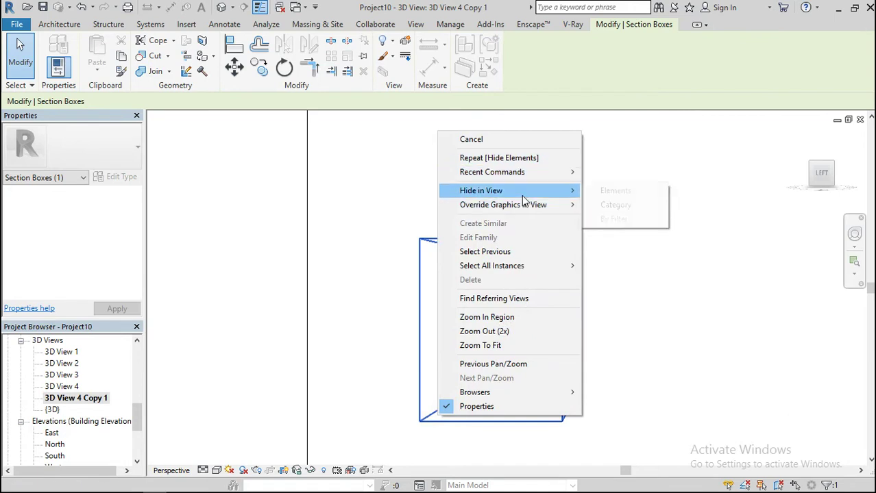
click(614, 192)
Tighten the crop region's bottom, right, top and left edges around the foundation corner.
scroll(534, 408, up, 2)
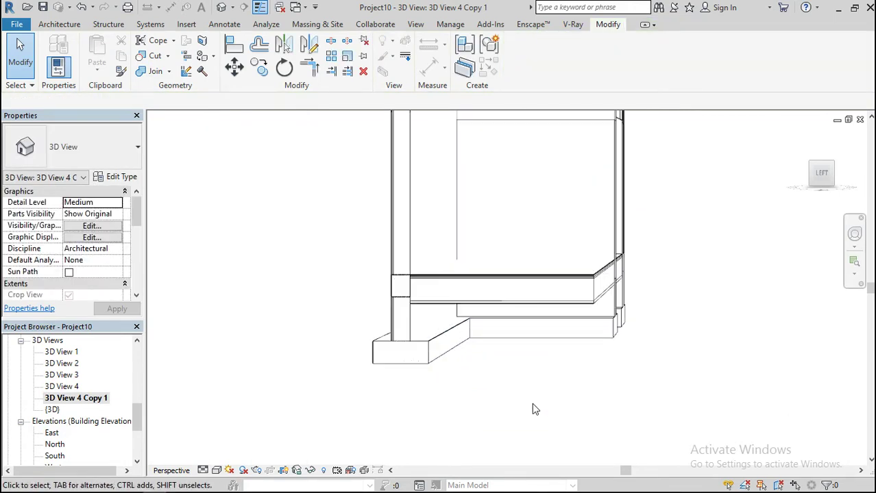
scroll(533, 409, down, 4)
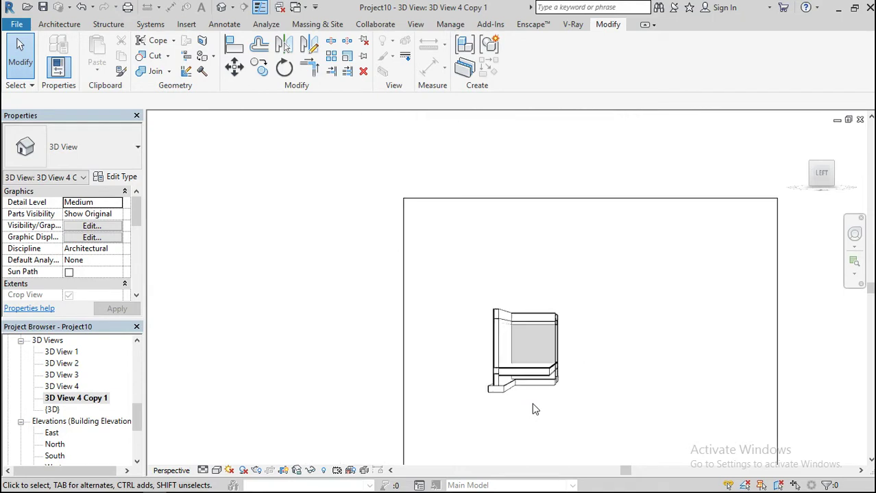
scroll(534, 408, down, 2)
scroll(473, 302, down, 1)
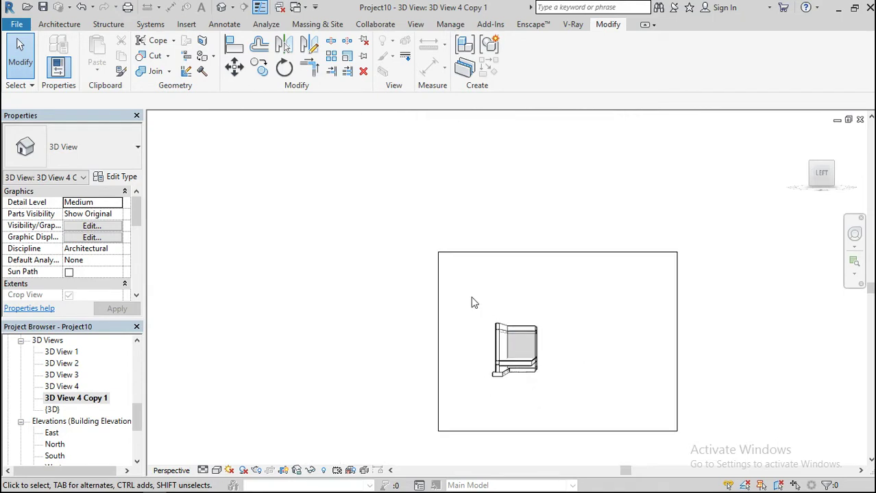
click(528, 431)
drag(557, 431, 550, 378)
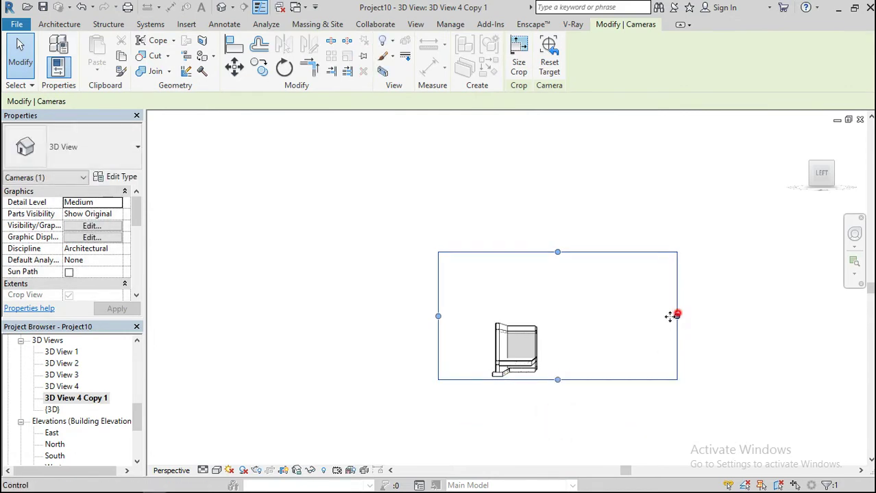
drag(673, 316, 544, 354)
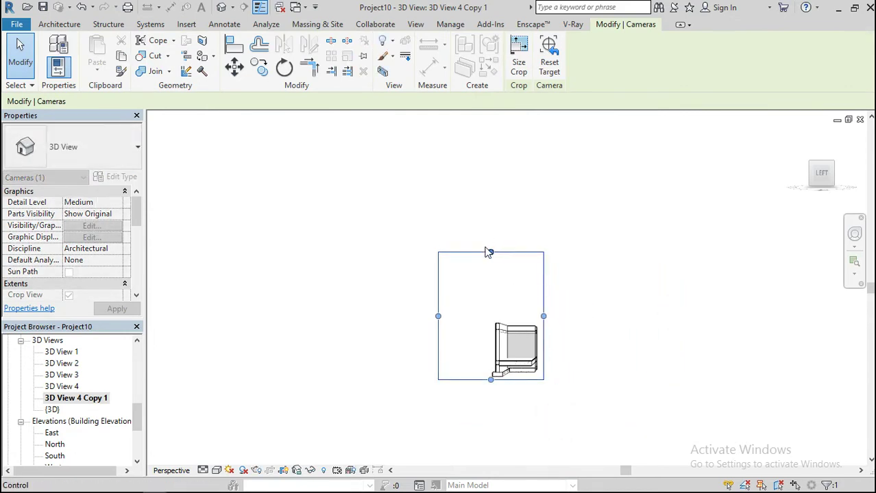
drag(496, 252, 504, 317)
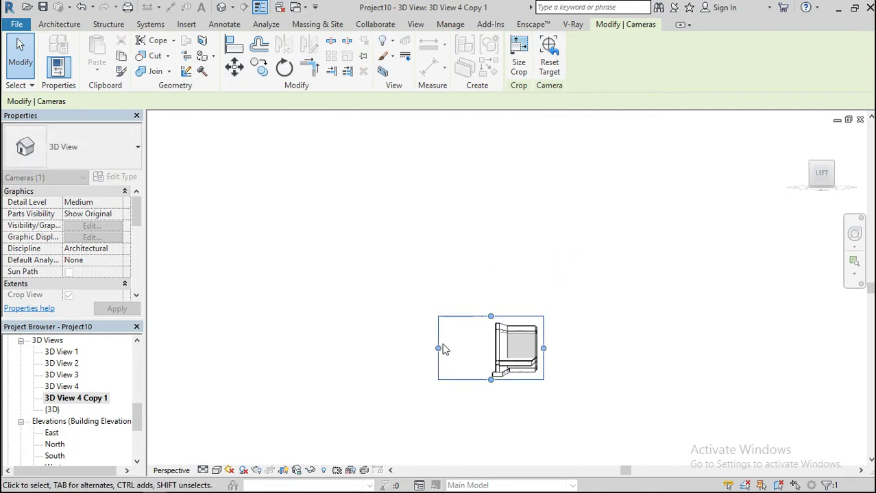
drag(440, 348, 488, 350)
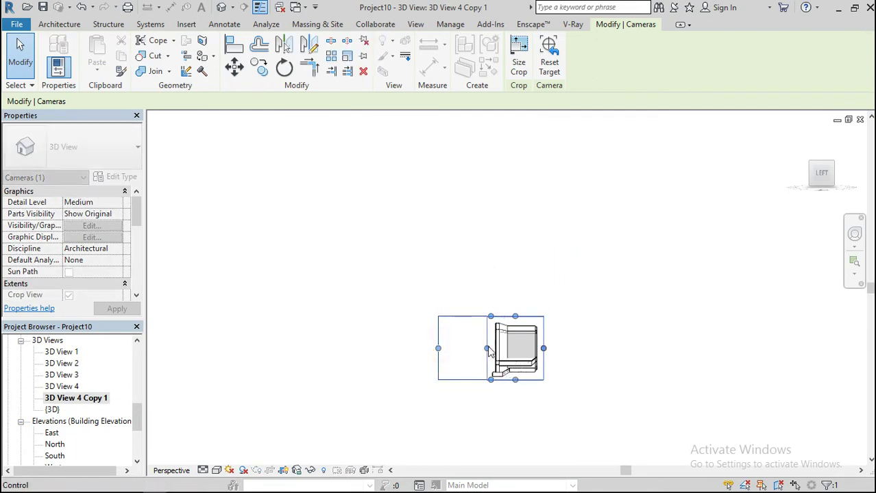
Deselect the crop region and select the bearing footing at the corner.
scroll(518, 372, up, 5)
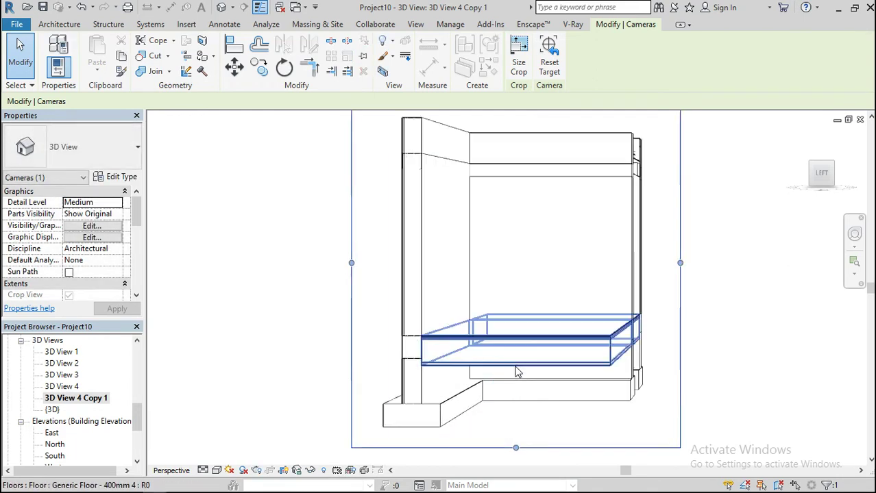
click(235, 403)
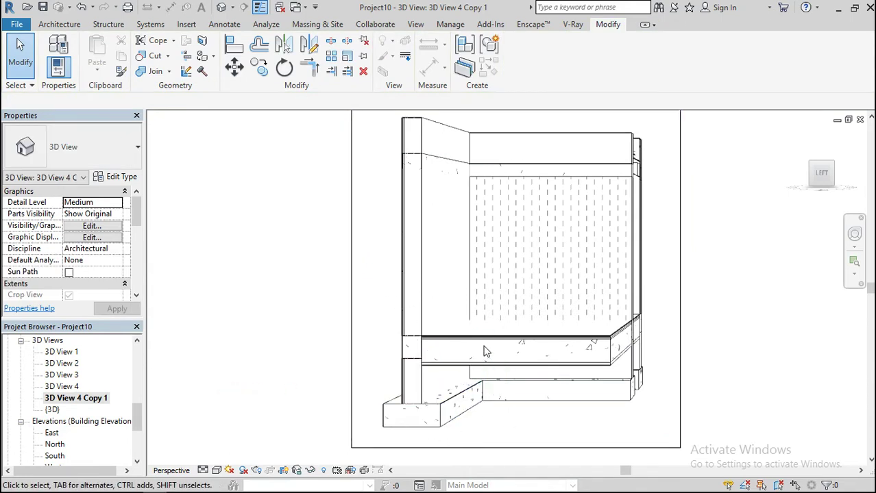
scroll(427, 236, up, 1)
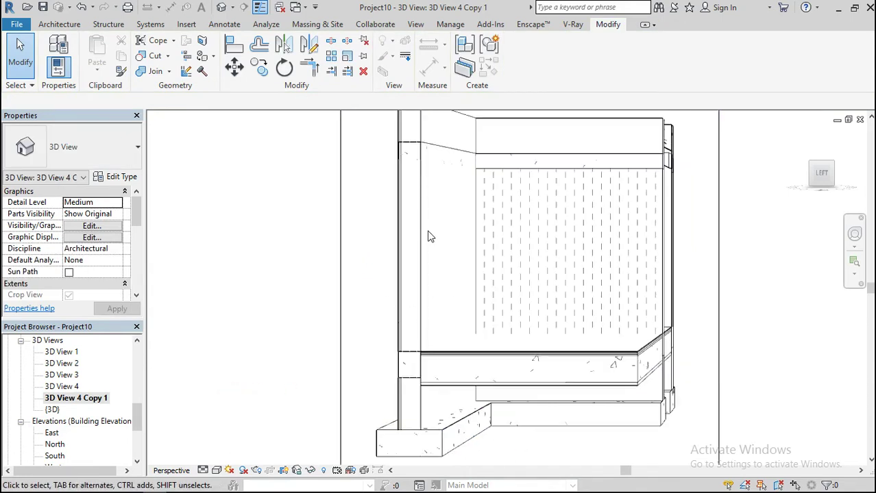
click(439, 431)
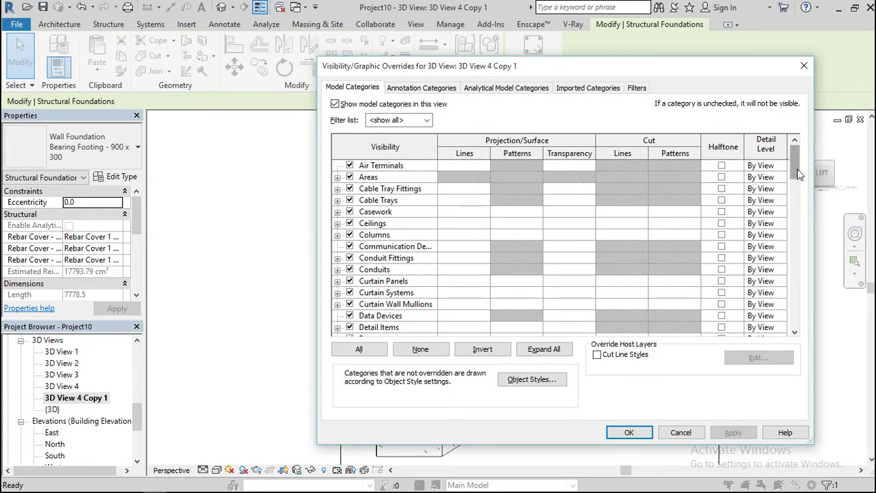
Give the Columns category a 40 surface transparency override.
click(392, 235)
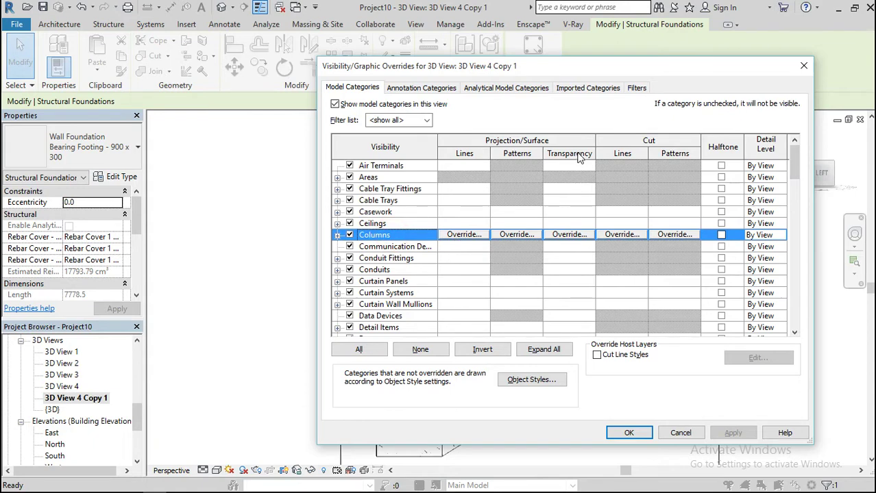
click(569, 235)
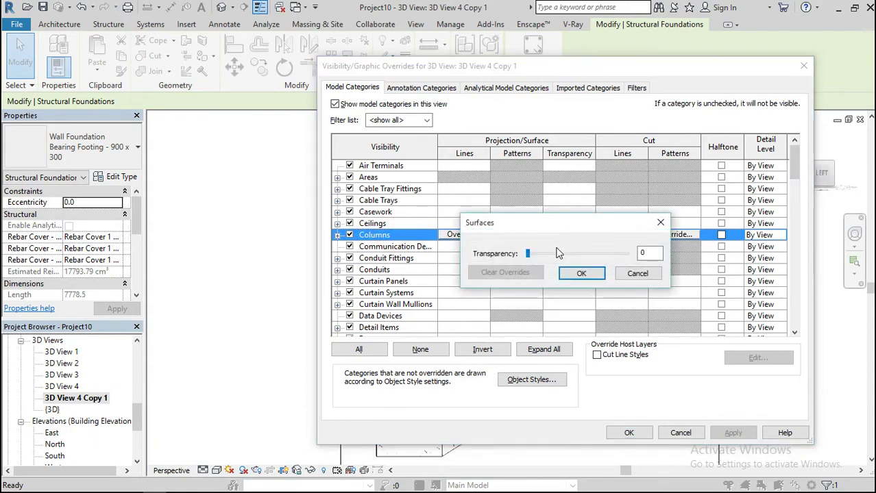
drag(528, 253, 567, 253)
click(573, 274)
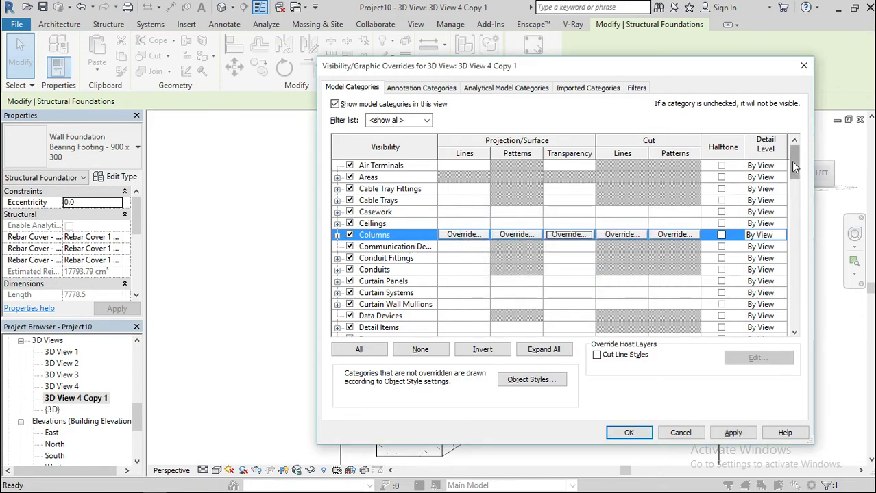
drag(794, 167, 792, 288)
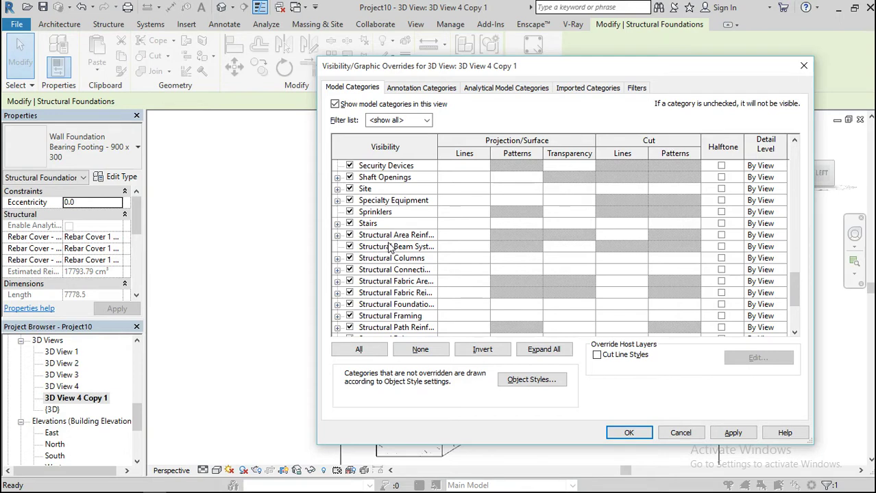
mouse_move(794, 287)
mouse_down()
mouse_move(797, 315)
mouse_move(798, 298)
mouse_up()
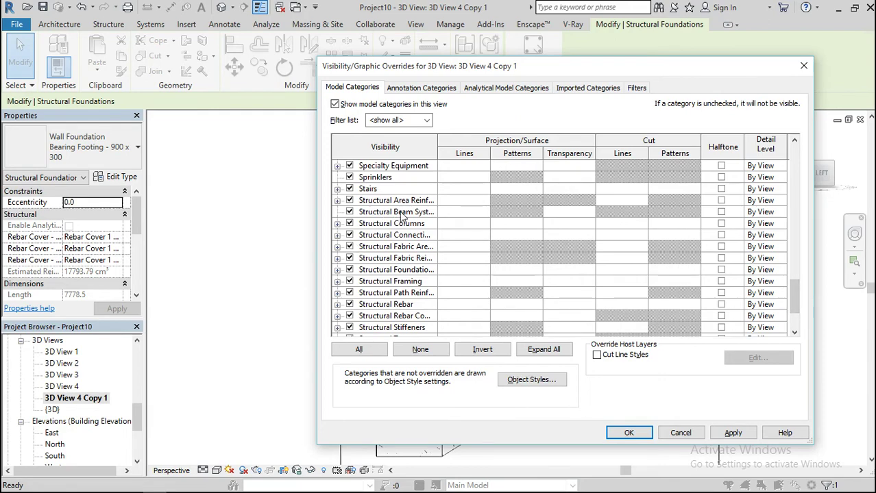
Set Structural Beam Systems transparency to 40, then apply and close Visibility/Graphics.
click(403, 214)
click(568, 211)
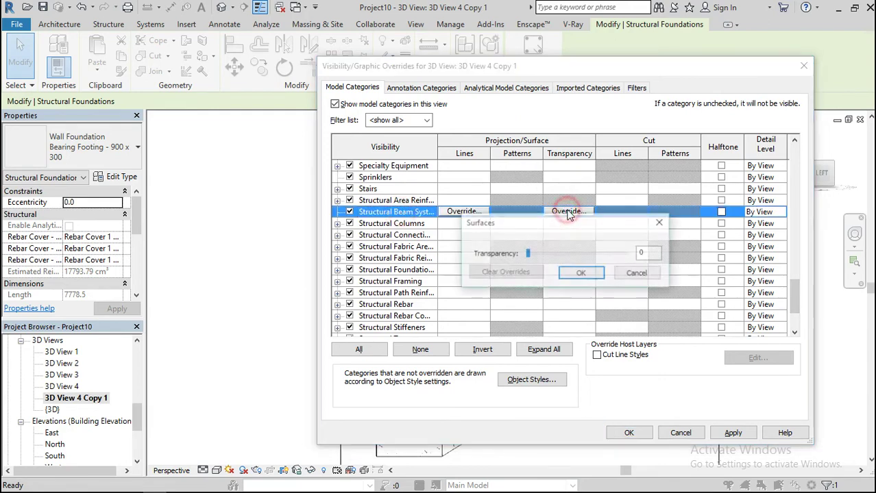
click(570, 251)
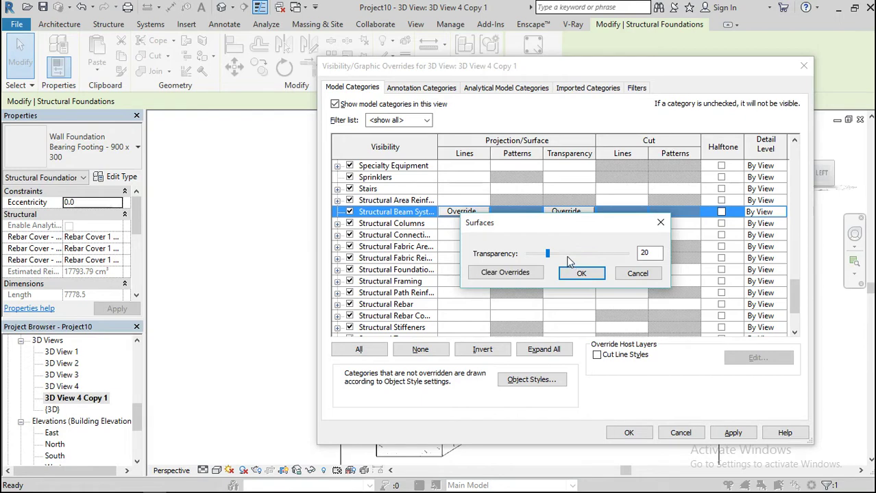
click(567, 255)
click(581, 273)
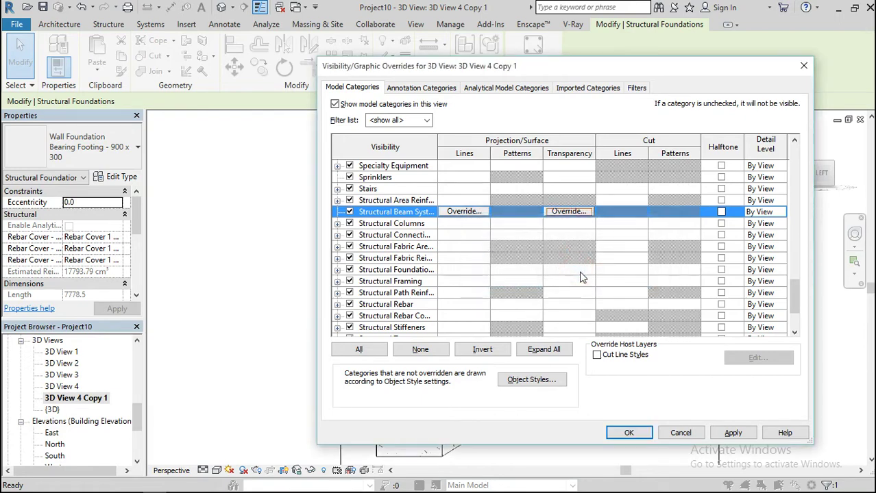
click(730, 432)
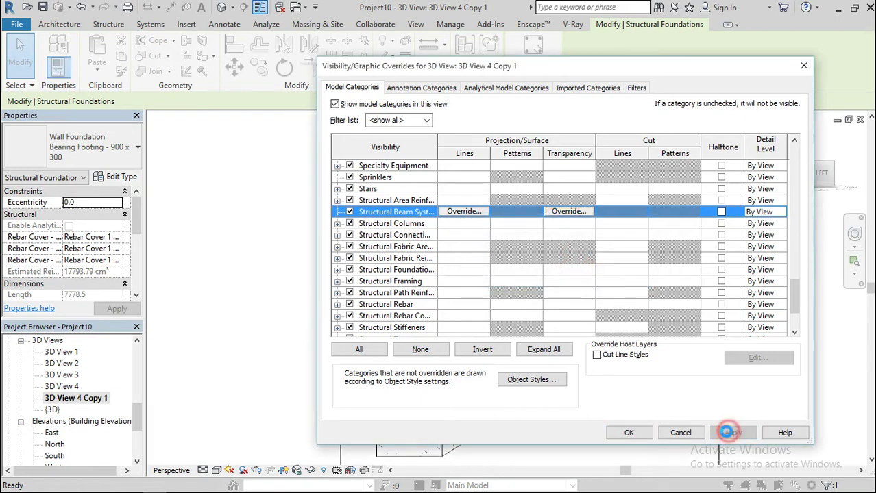
click(626, 434)
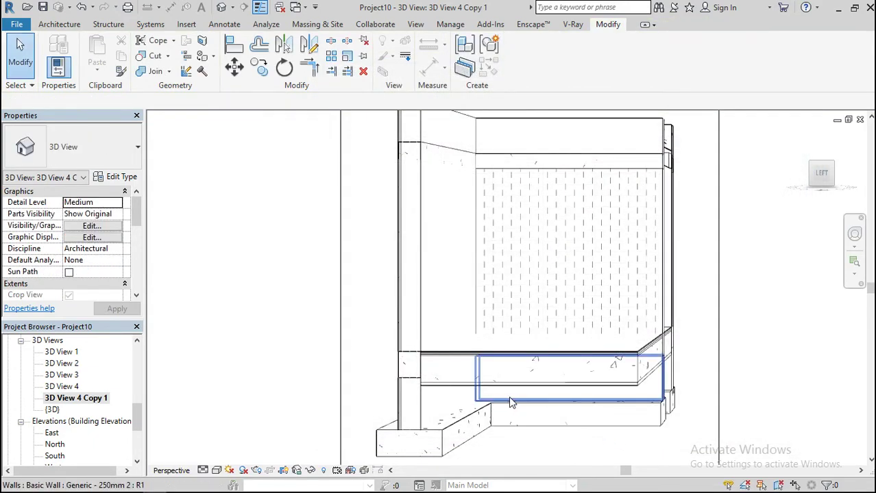
Select the two wall footings at the foundation corner.
scroll(503, 402, down, 2)
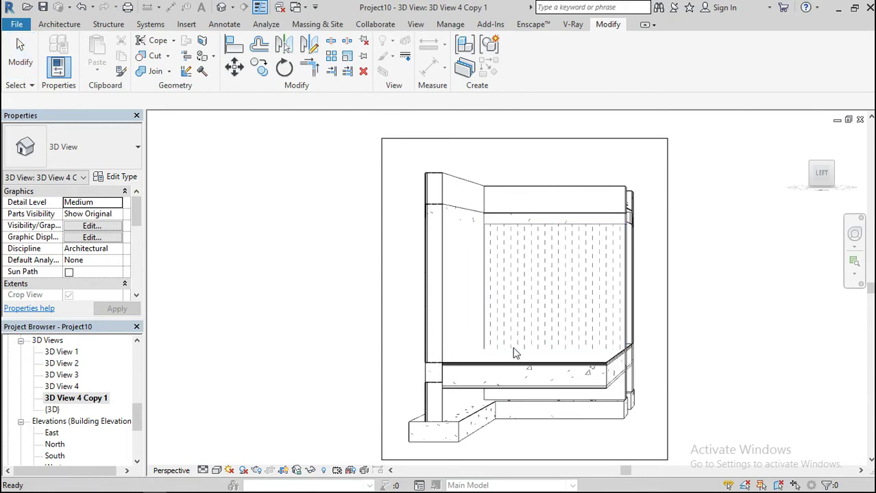
scroll(516, 354, up, 2)
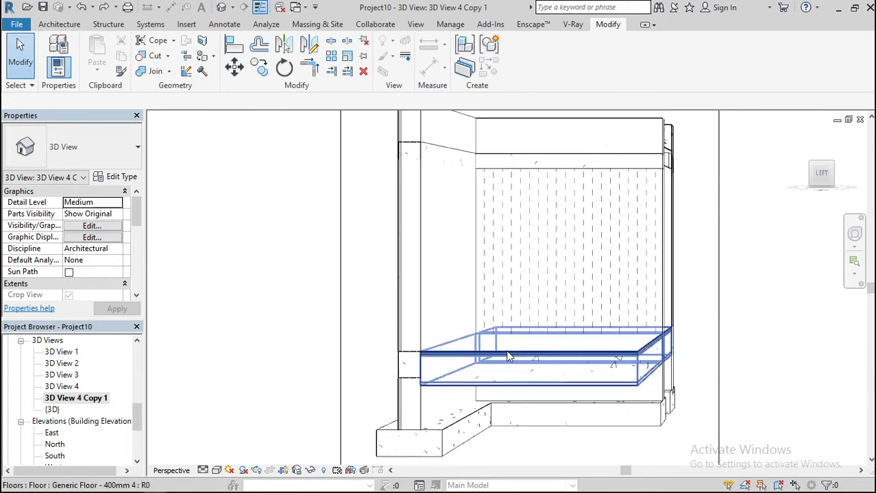
click(440, 430)
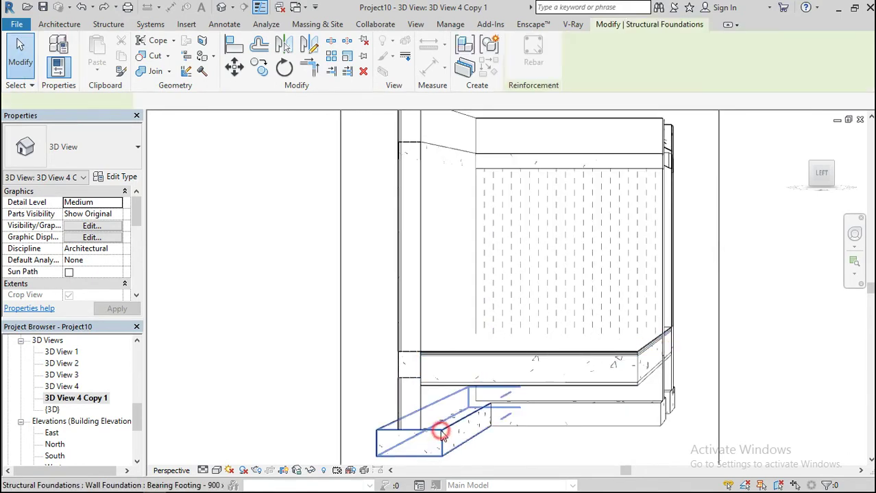
ctrl+click(578, 428)
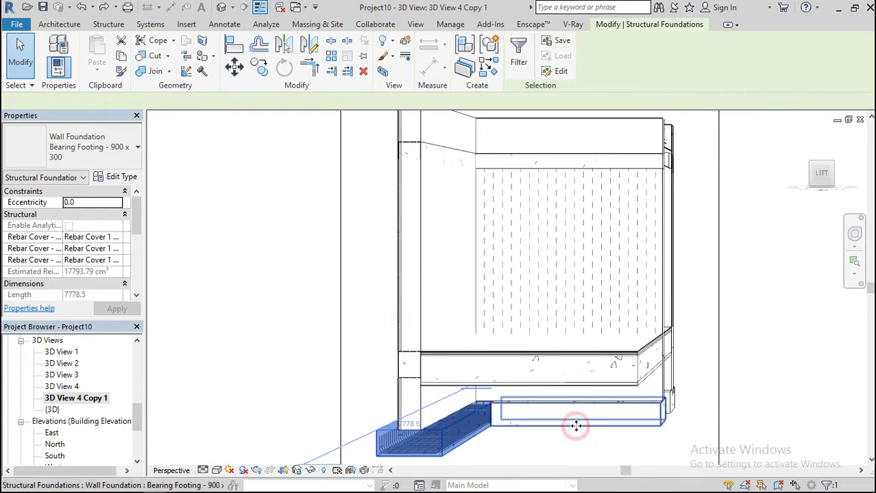
ctrl+click(676, 411)
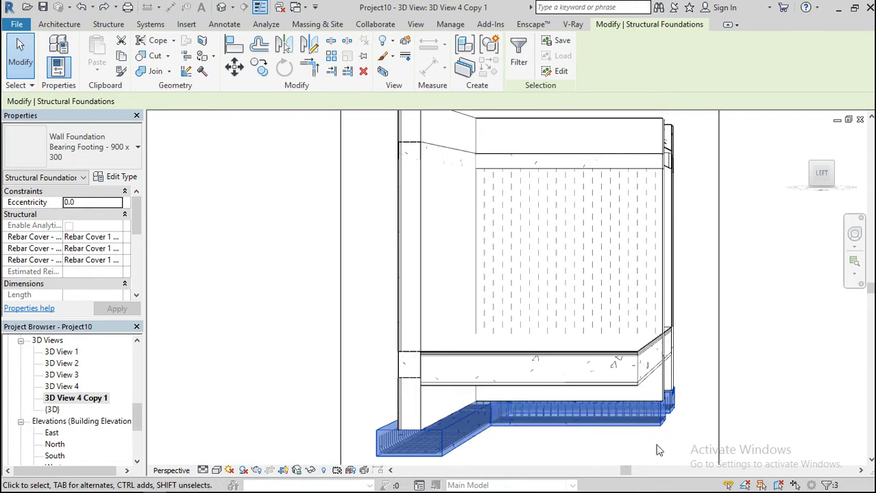
click(238, 365)
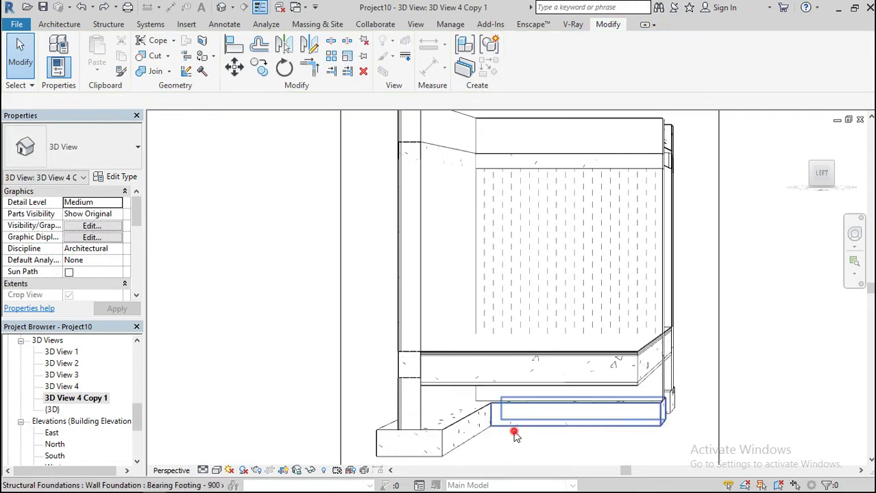
click(514, 433)
ctrl+click(462, 444)
Override the selected footings' surface transparency to 40 by element, then deselect them.
right_click(272, 363)
mouse_move(391, 150)
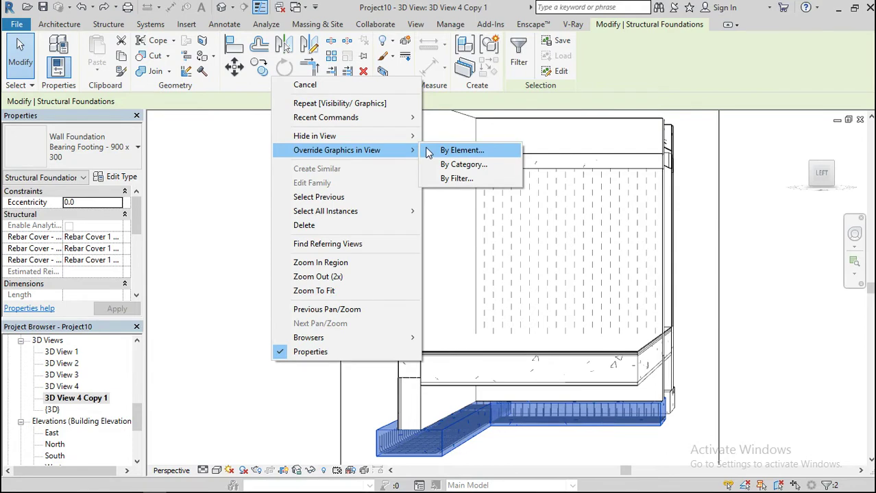
click(460, 151)
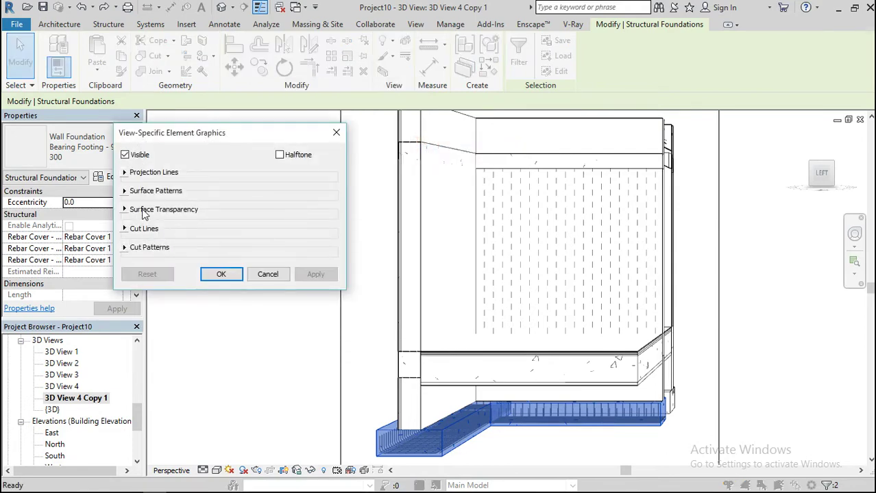
click(125, 210)
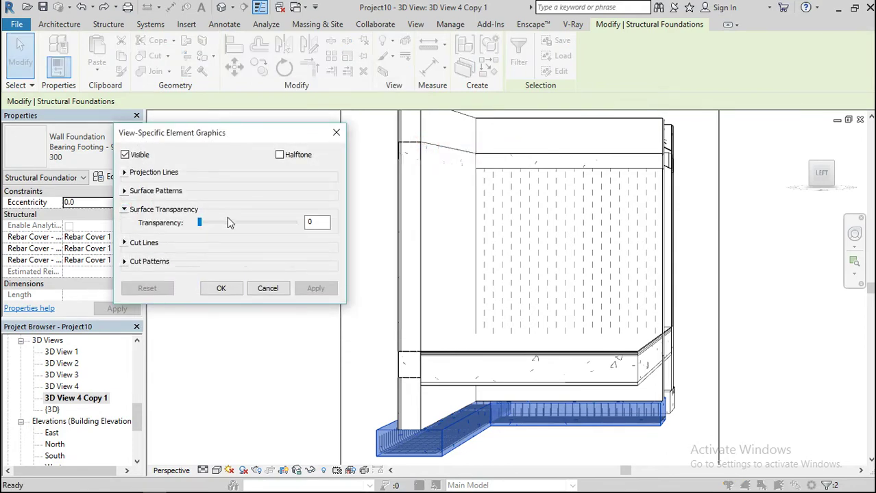
drag(229, 223, 237, 222)
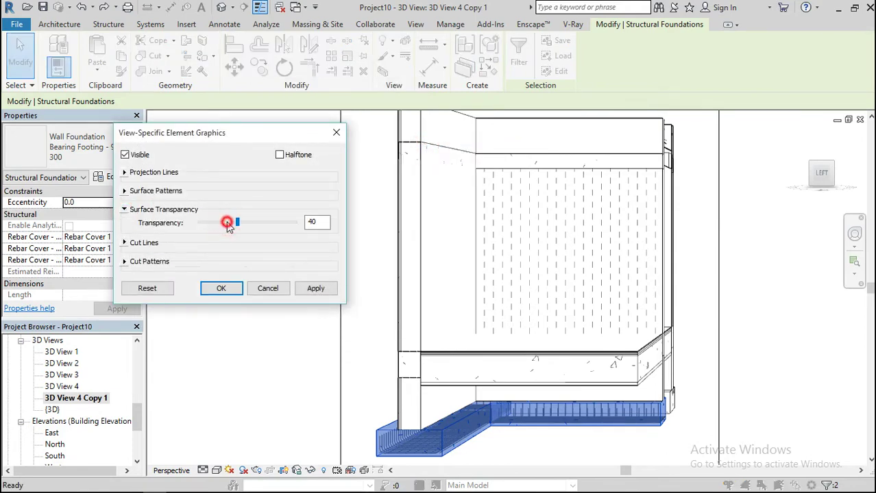
click(222, 289)
click(204, 310)
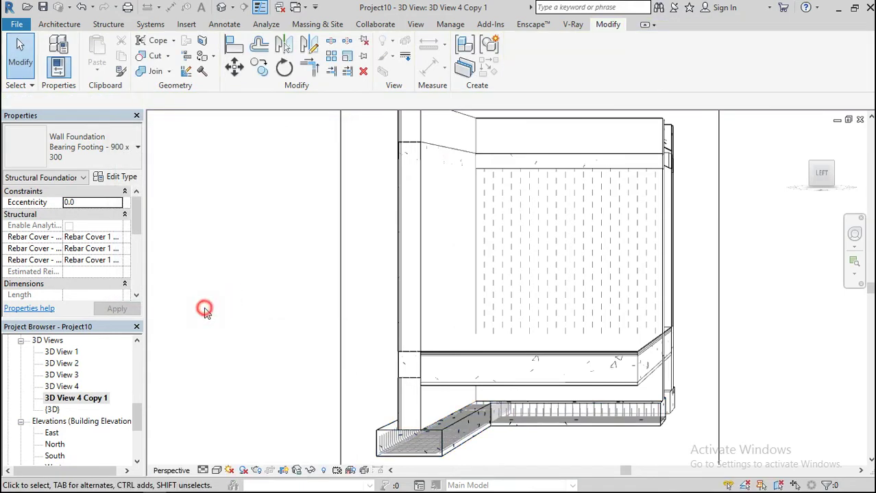
scroll(323, 268, down, 1)
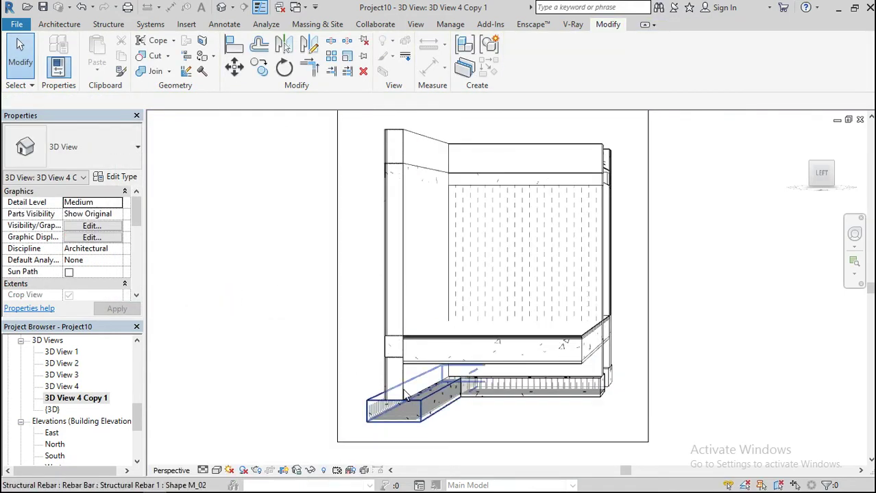
click(393, 346)
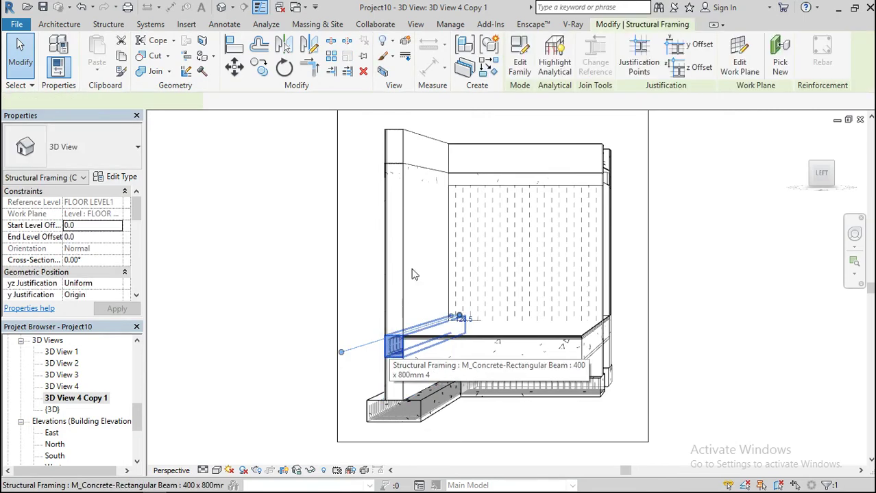
Give both selected concrete beams a 40% surface-transparency override in this view.
ctrl+click(401, 178)
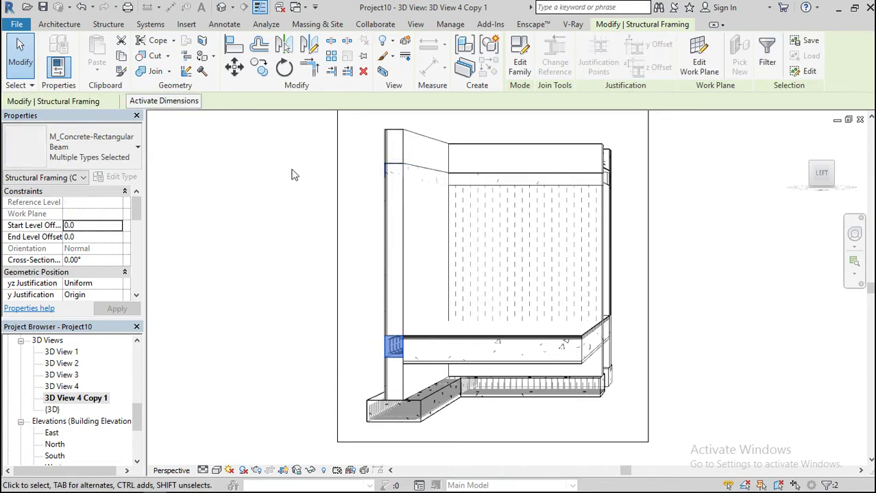
right_click(228, 249)
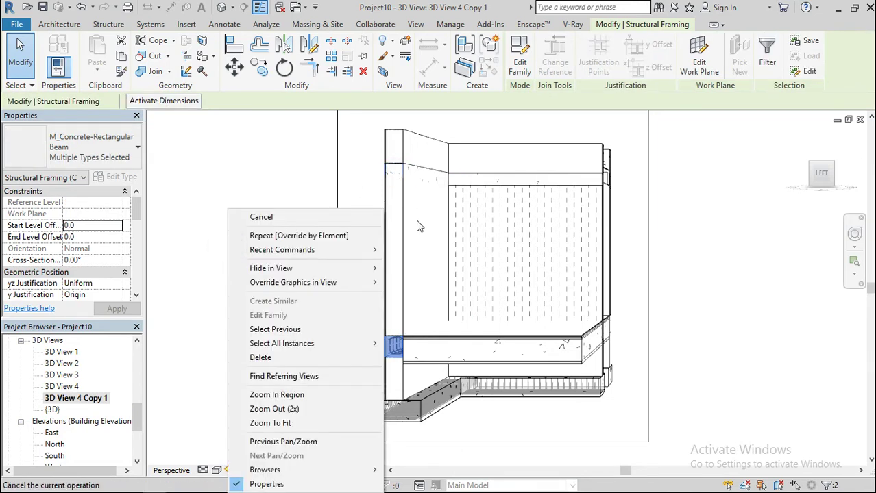
mouse_move(364, 283)
click(409, 285)
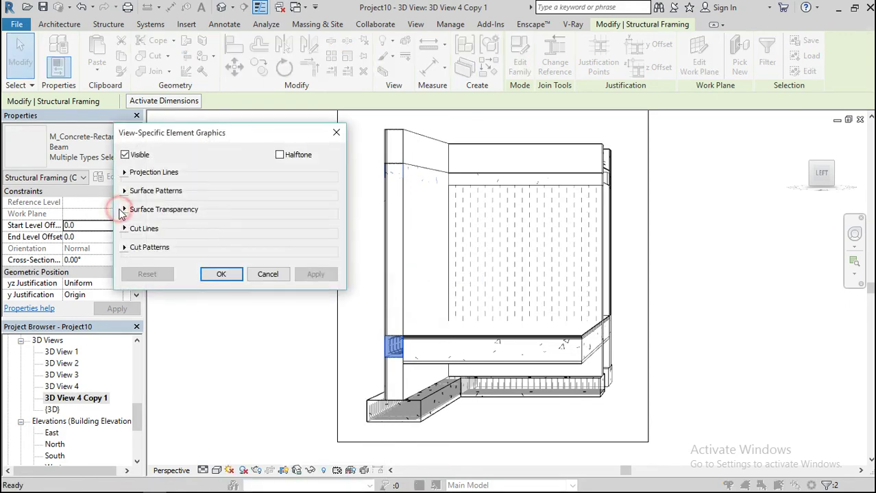
click(124, 209)
drag(208, 224, 238, 223)
click(222, 293)
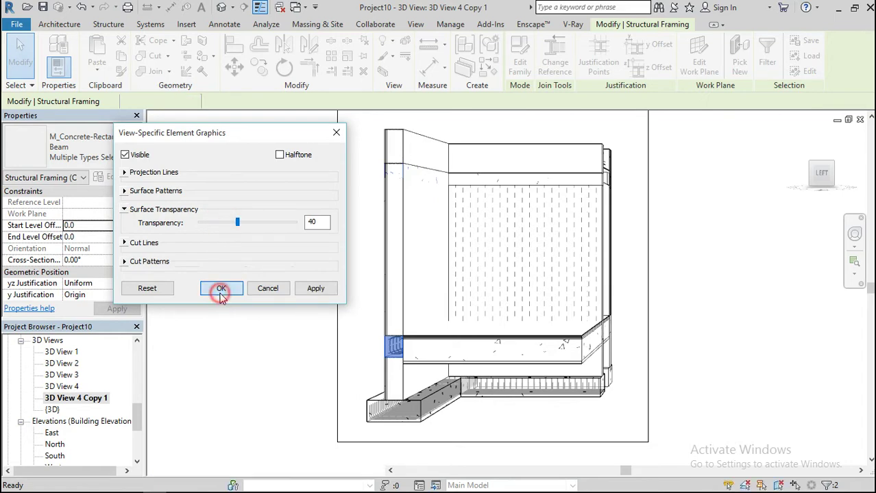
click(284, 268)
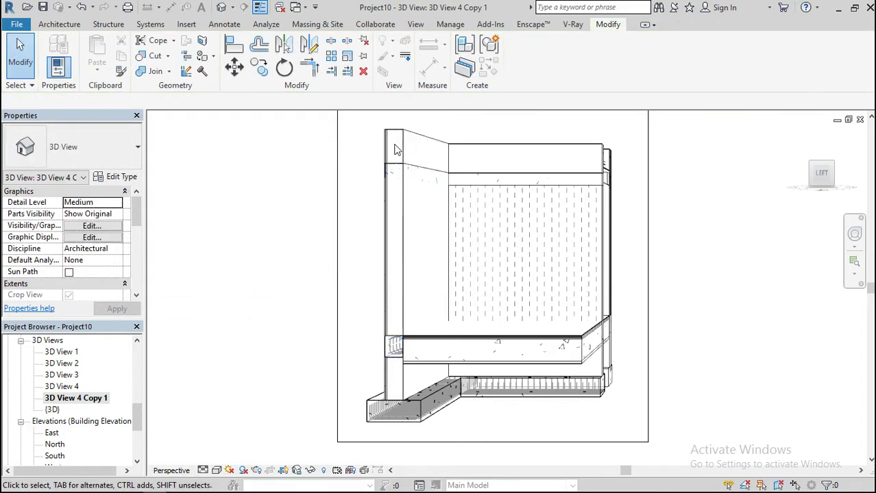
Override the 250mm generic left wall's surface transparency to 40% in this view.
click(397, 276)
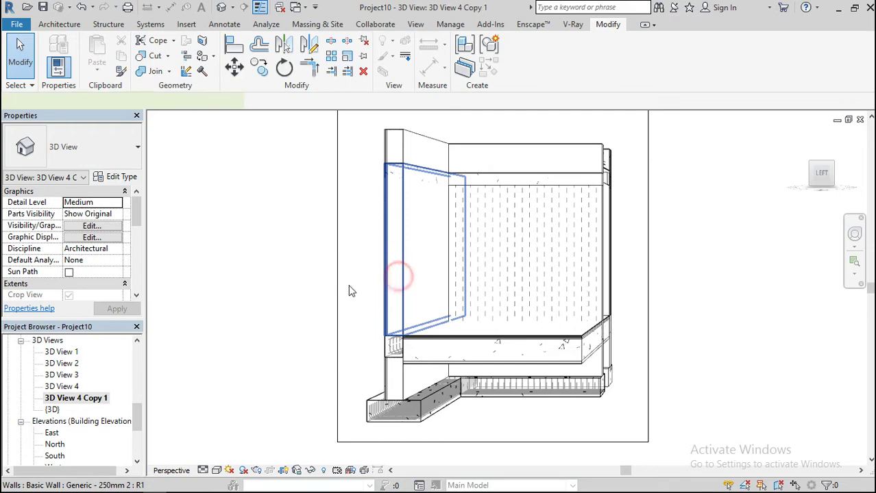
right_click(237, 281)
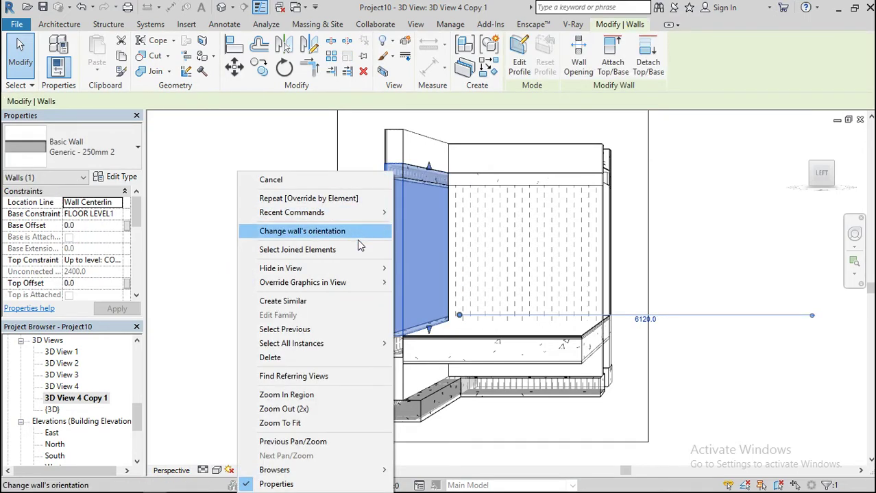
mouse_move(354, 280)
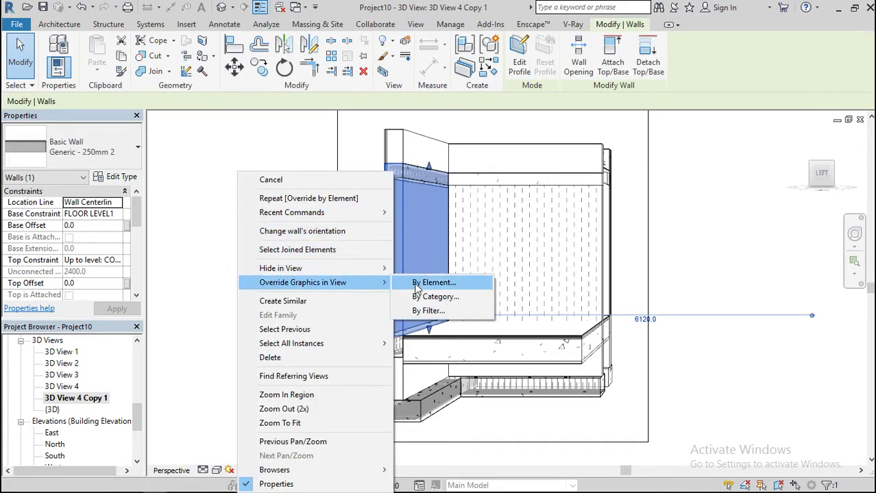
click(416, 283)
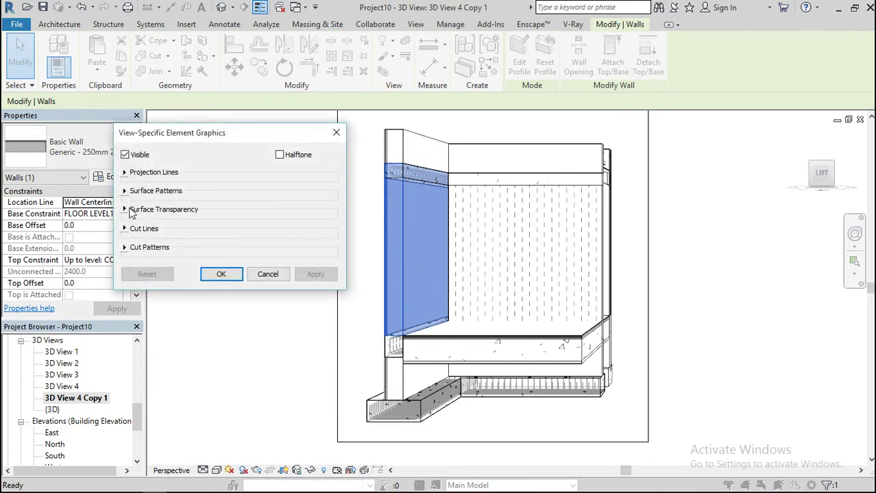
click(125, 210)
click(218, 223)
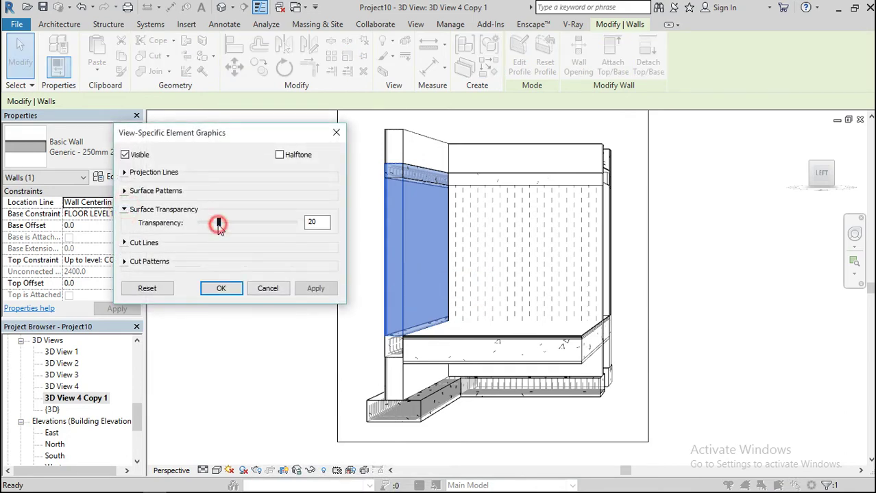
click(232, 227)
click(221, 288)
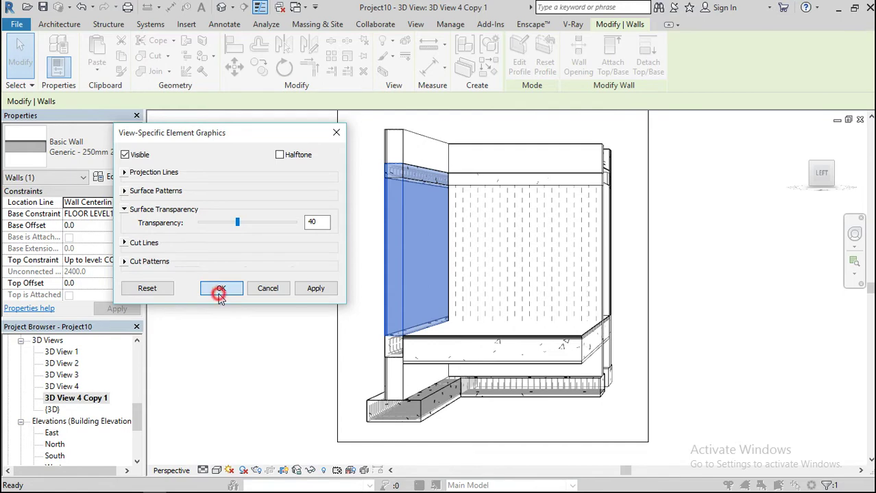
click(220, 299)
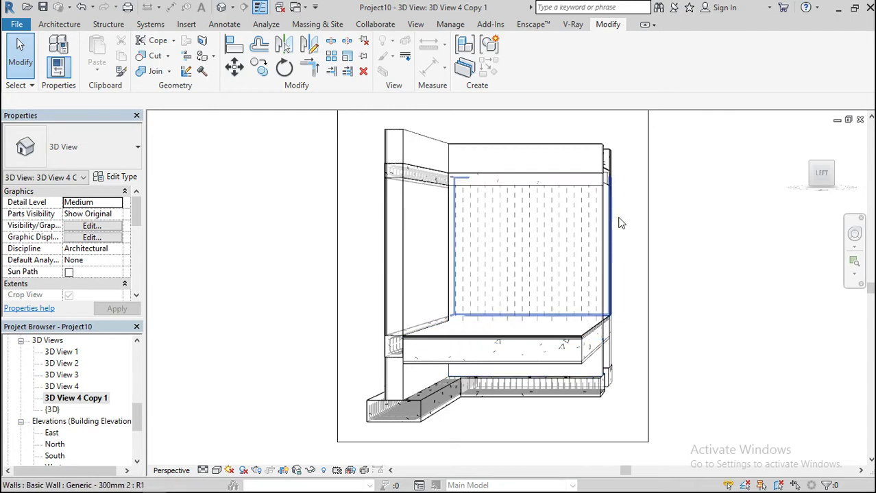
Select the 400 x 800mm concrete beam sitting on top of the back wall.
click(594, 183)
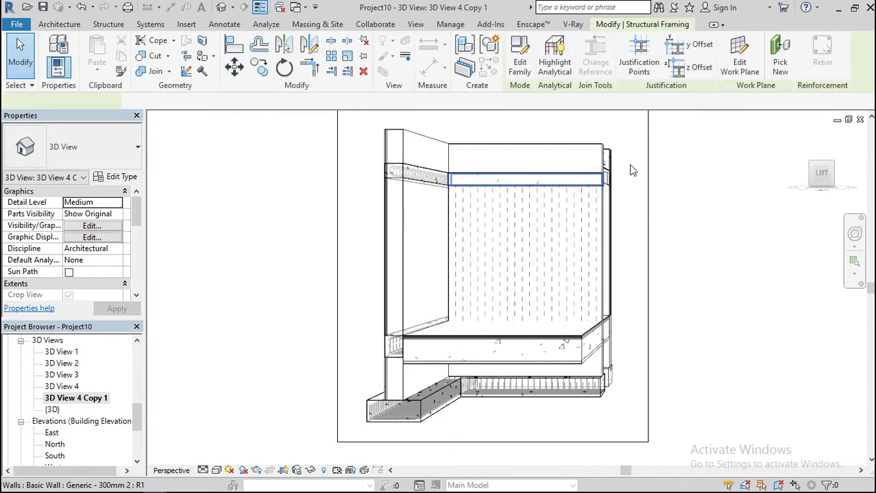
scroll(594, 185, up, 5)
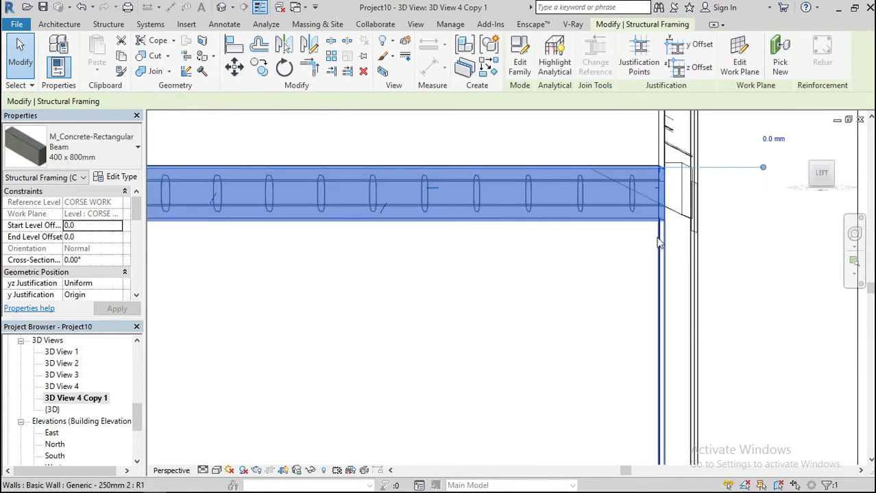
click(722, 248)
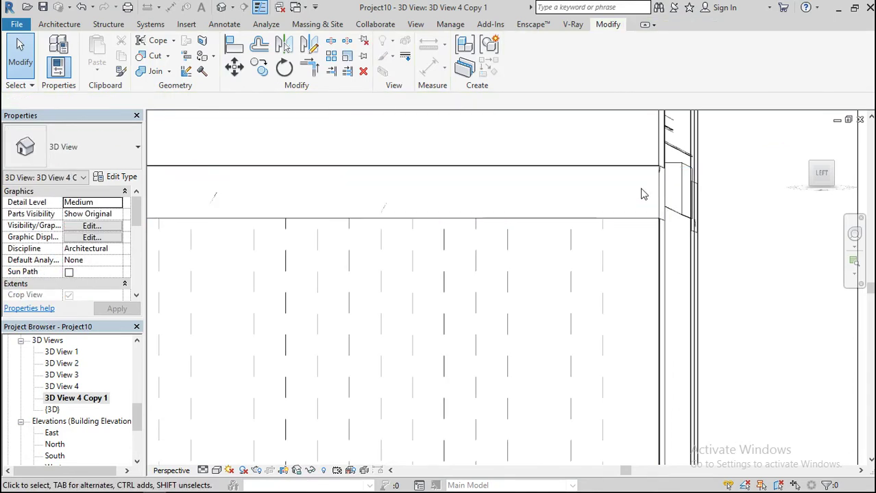
click(608, 197)
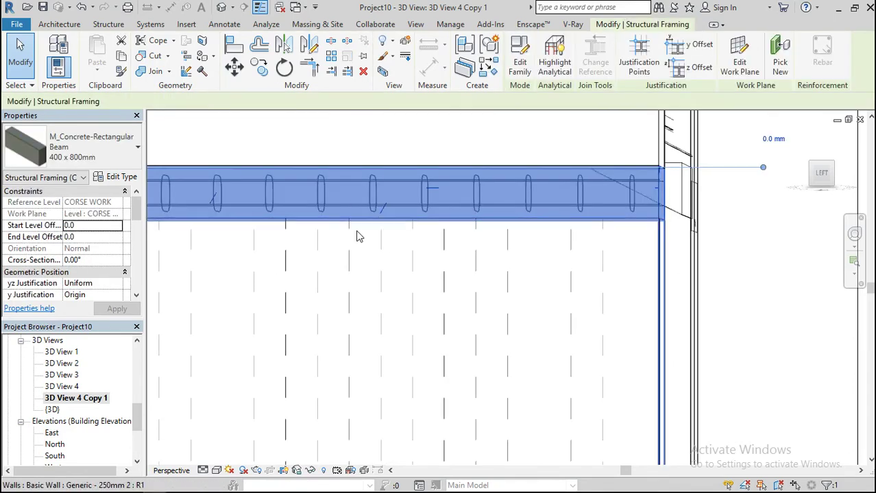
scroll(356, 236, down, 4)
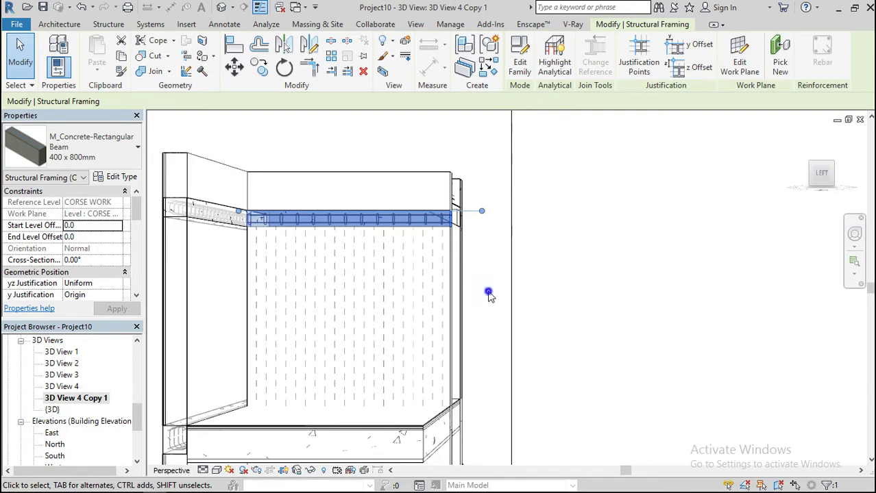
Override that beam's surface transparency to 40% by element, then deselect it.
right_click(488, 294)
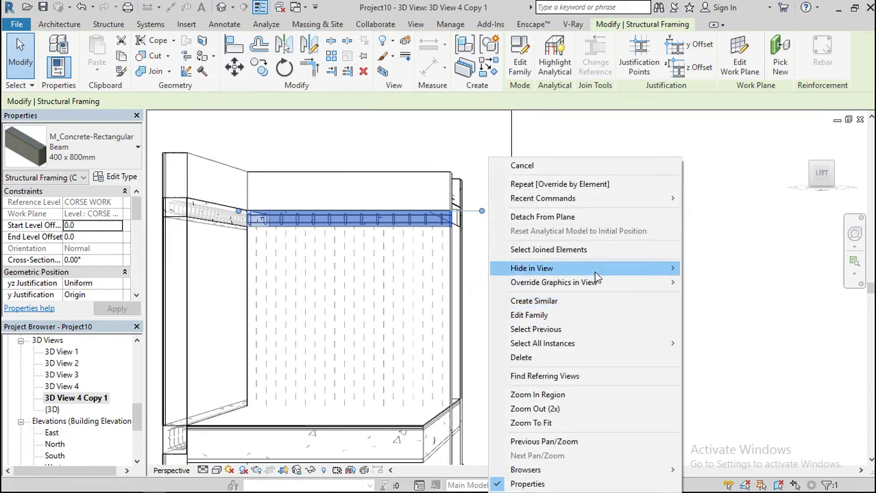
mouse_move(599, 281)
click(702, 280)
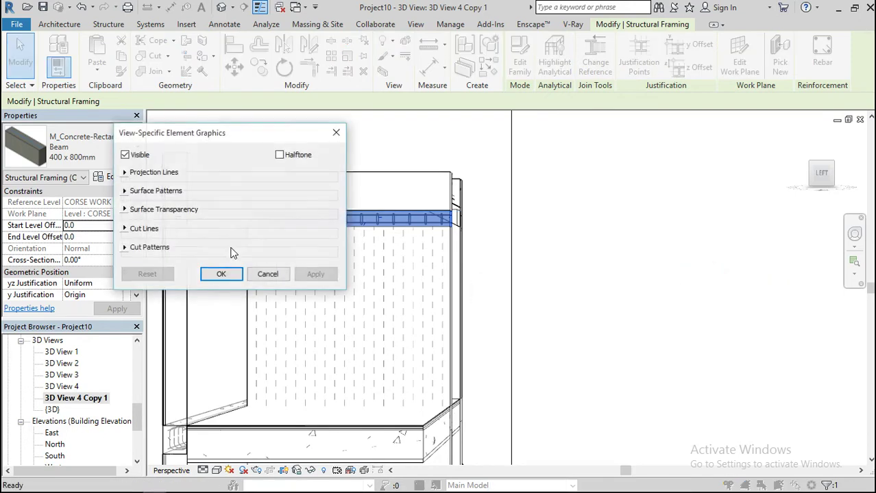
click(126, 213)
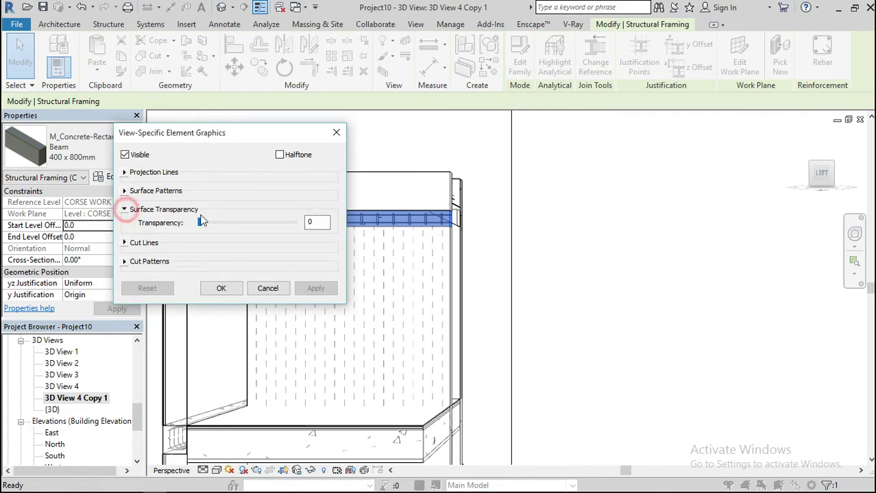
click(234, 224)
click(233, 224)
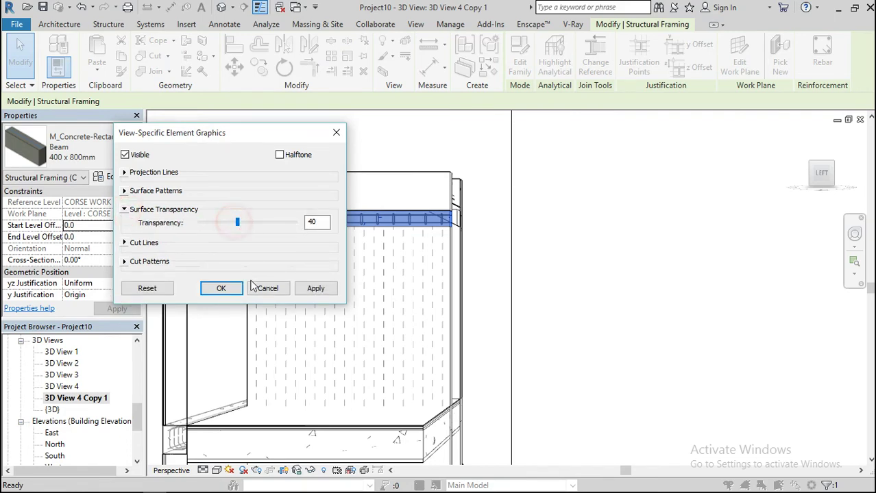
click(220, 288)
scroll(539, 277, down, 4)
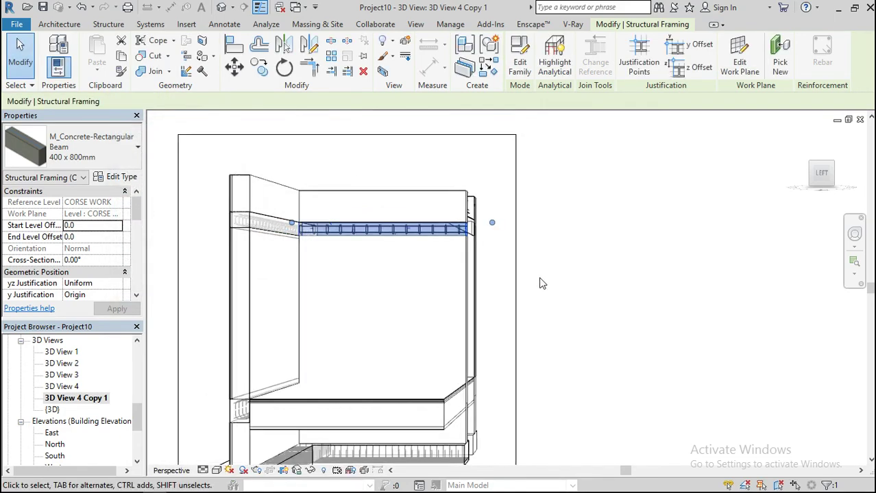
click(282, 361)
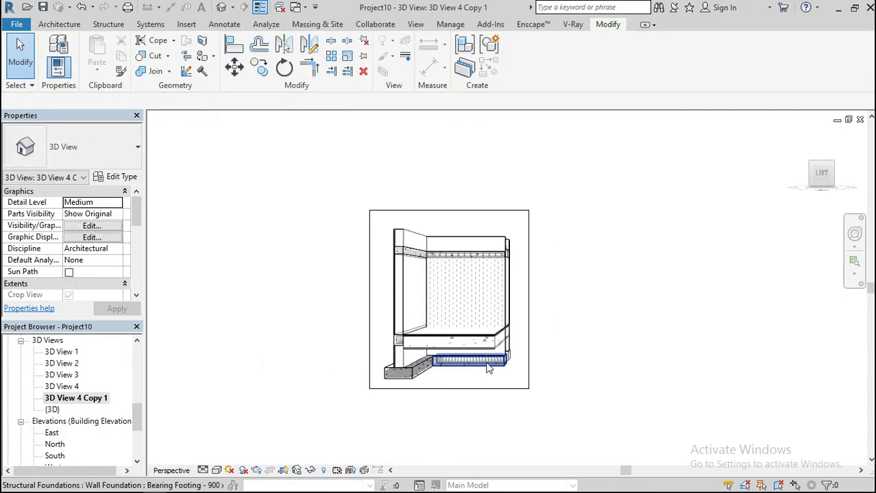
Select all 114 rebar instances in the entire project, starting from a footing bar.
scroll(479, 363, up, 3)
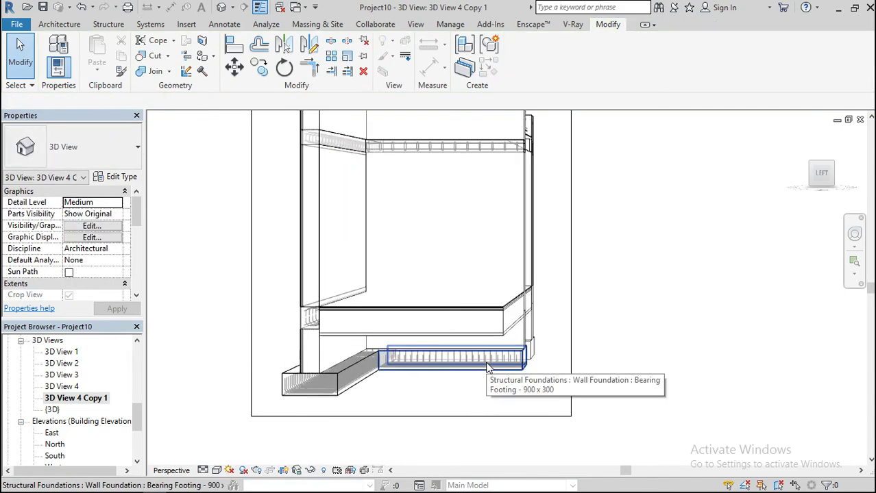
click(303, 387)
right_click(308, 384)
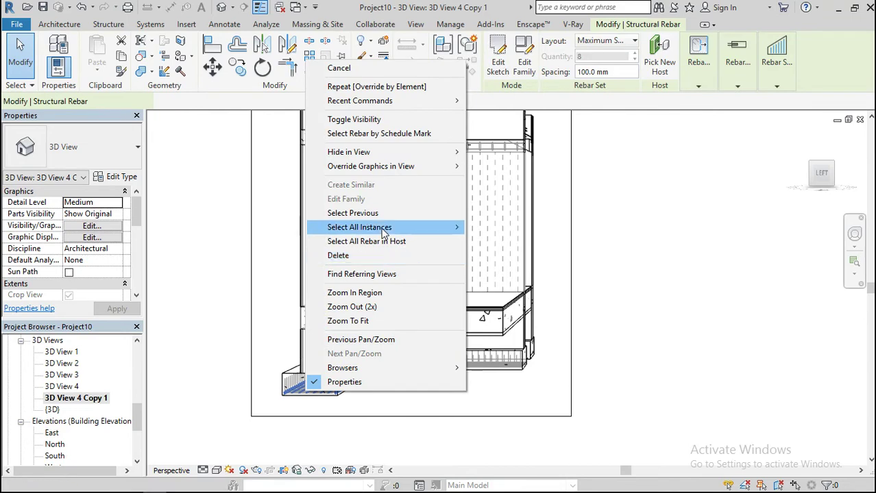
mouse_move(406, 227)
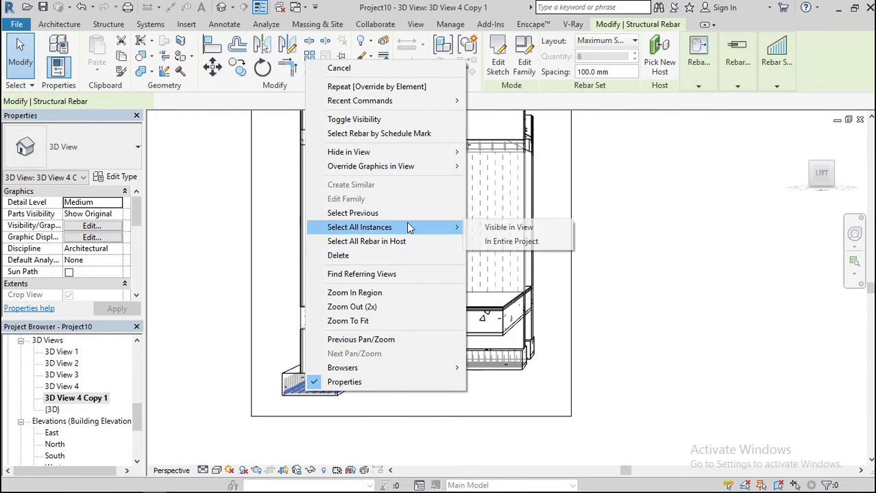
click(506, 243)
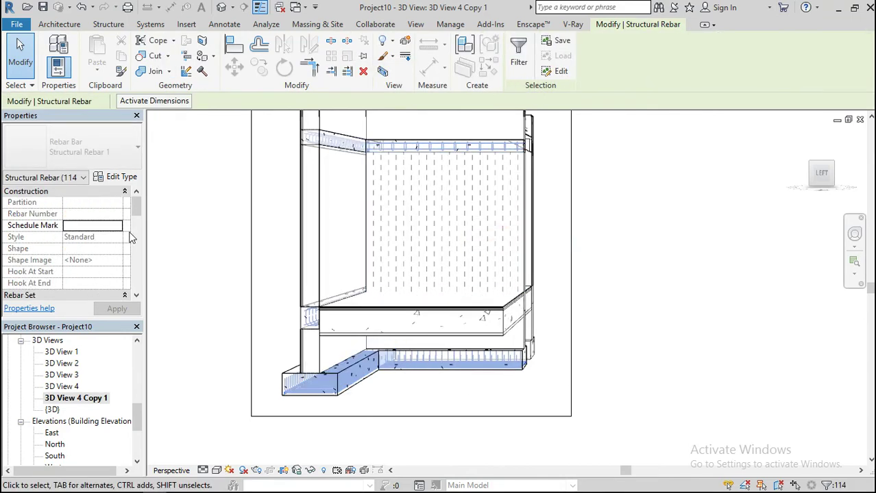
Set the selected rebar's view visibility state to View as solid for the {3D} view.
drag(134, 211, 120, 233)
click(94, 226)
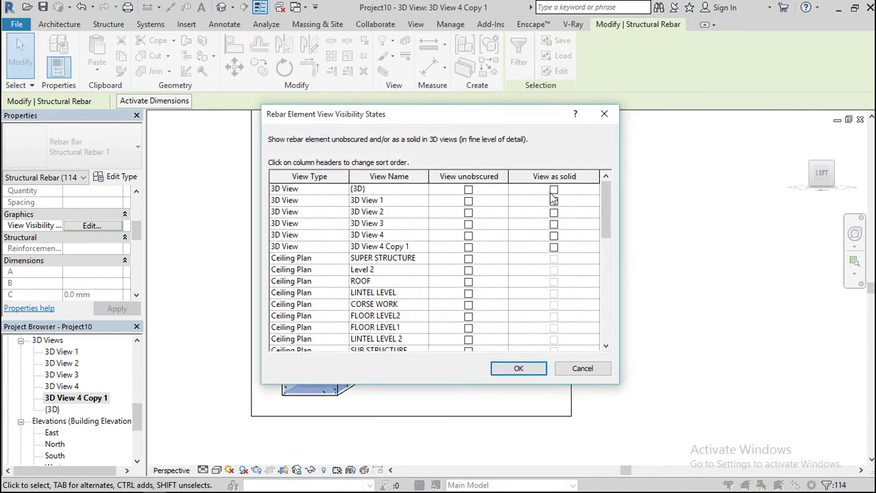
click(554, 190)
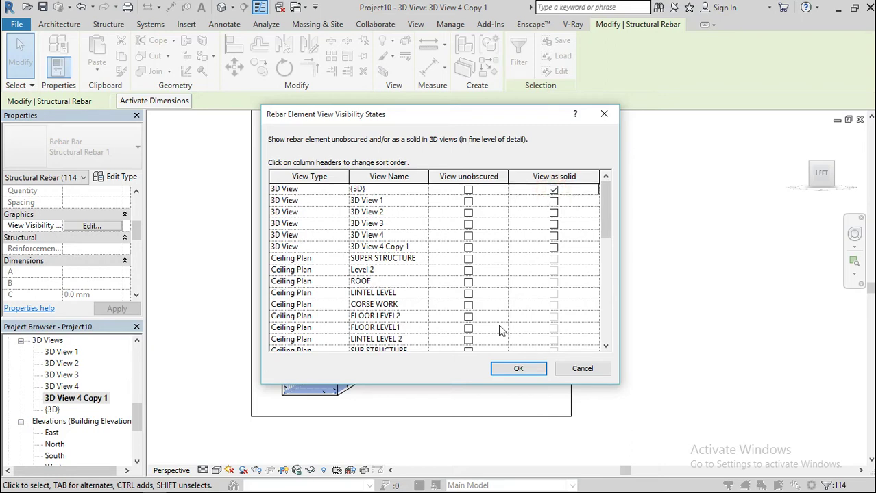
click(521, 370)
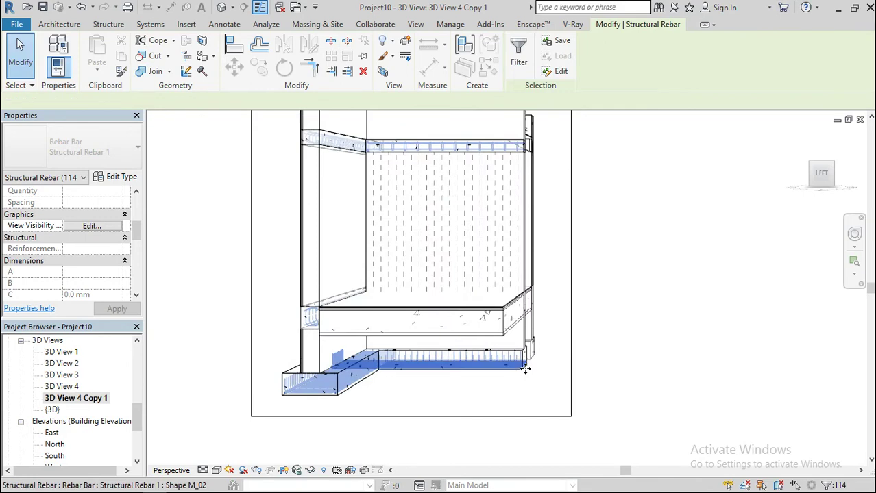
click(209, 404)
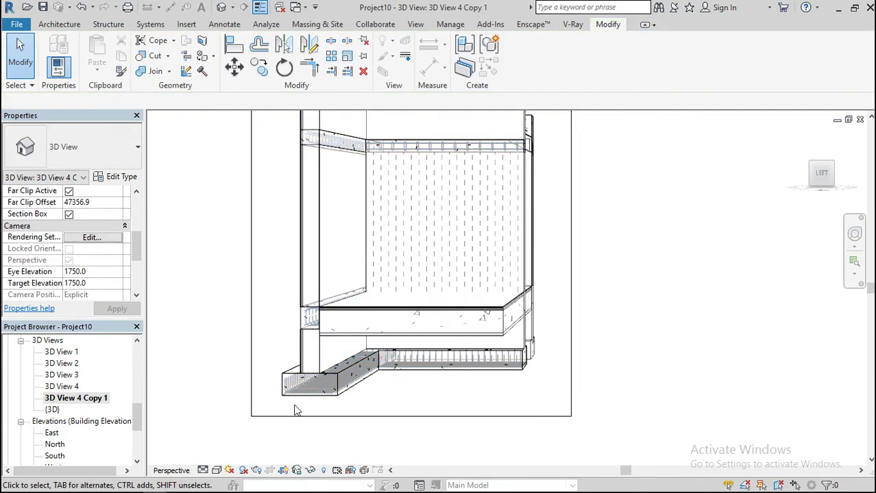
Select every rebar instance in the entire project again.
scroll(295, 410, up, 5)
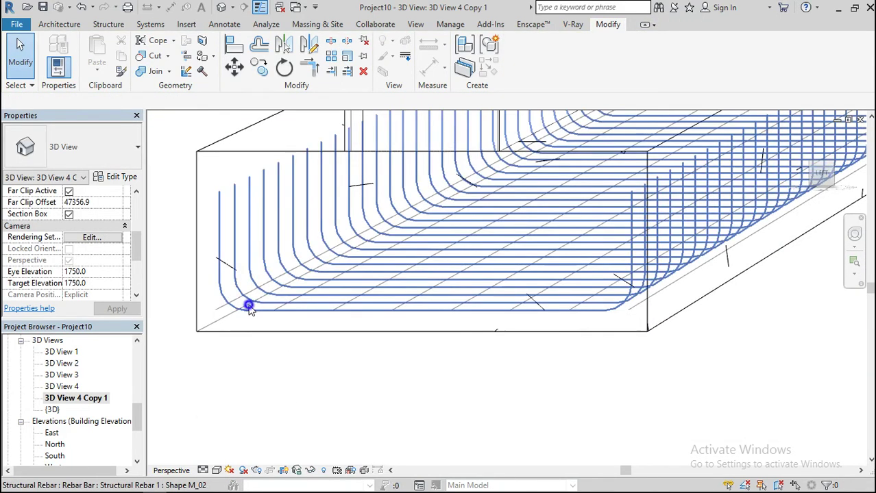
right_click(247, 303)
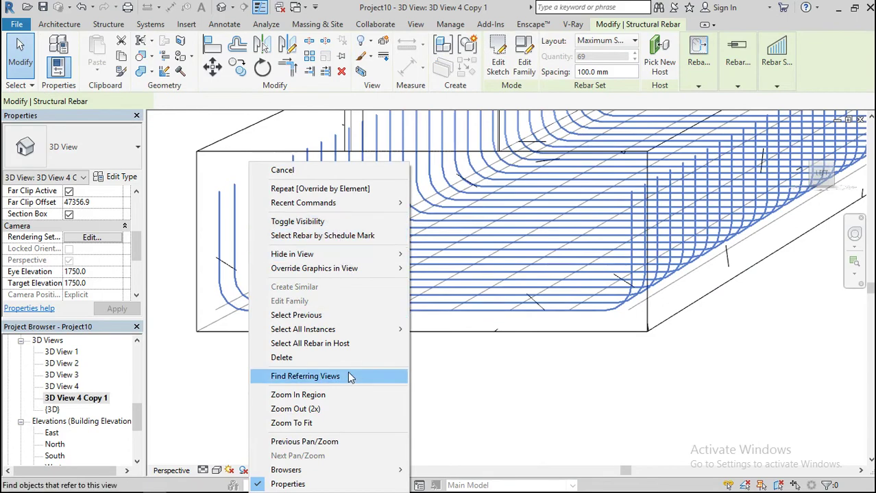
mouse_move(324, 334)
click(438, 343)
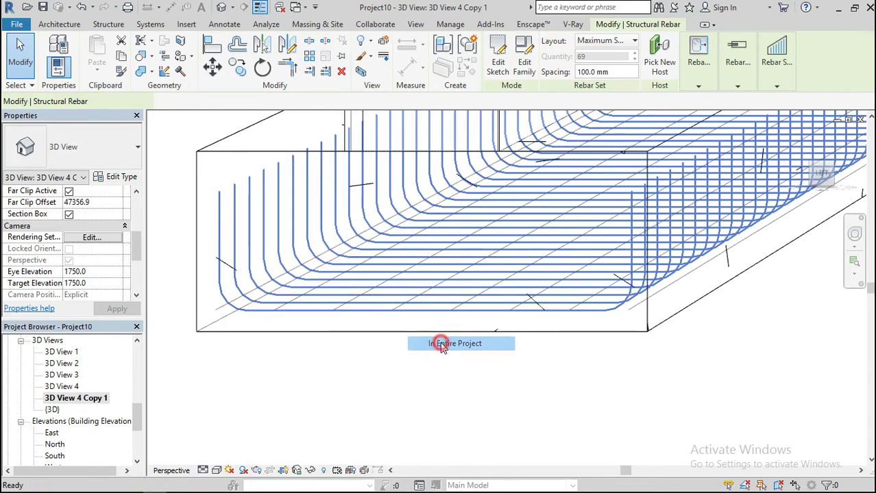
Clear the {3D} checks and set rebar unobscured and solid for 3D View 4.
click(91, 226)
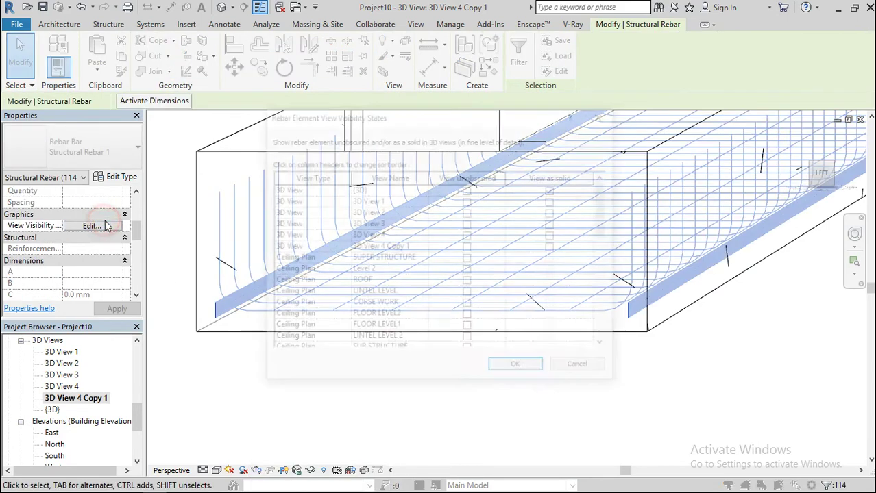
click(468, 190)
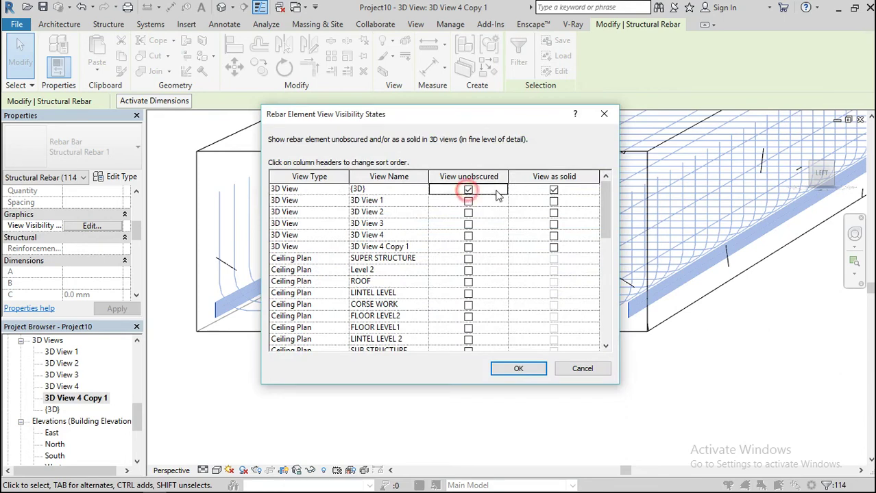
click(468, 190)
click(553, 190)
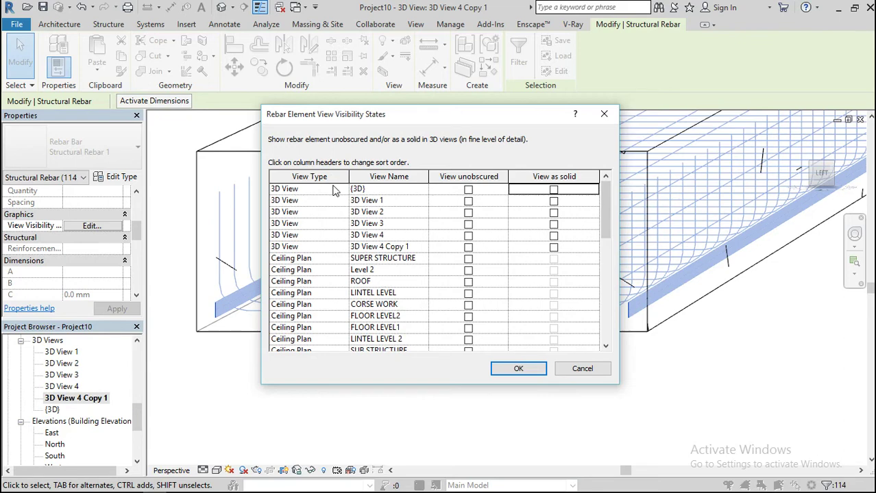
click(468, 236)
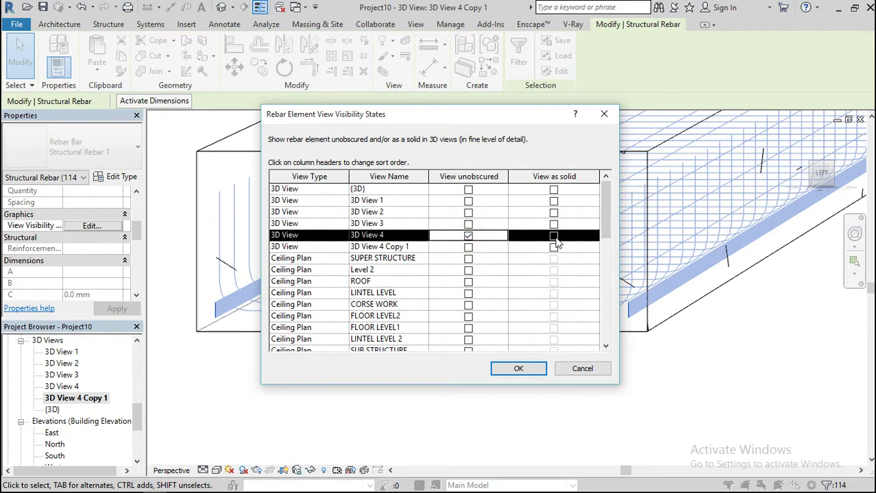
click(555, 237)
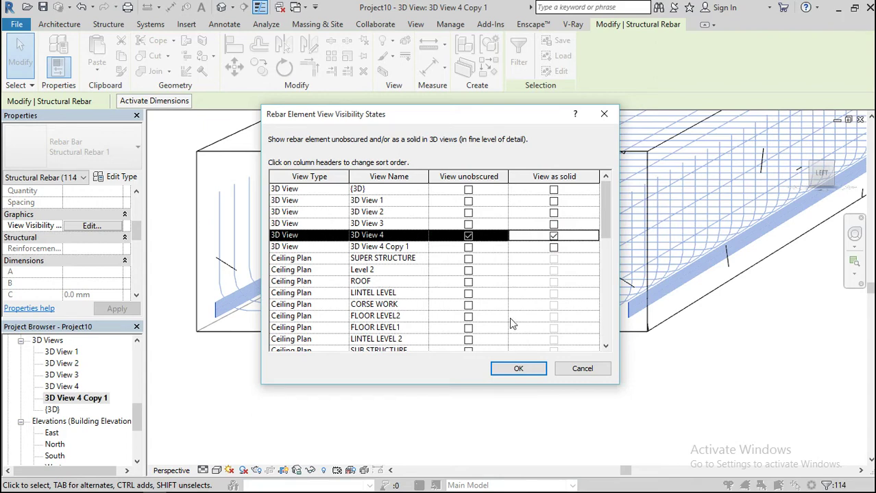
click(525, 368)
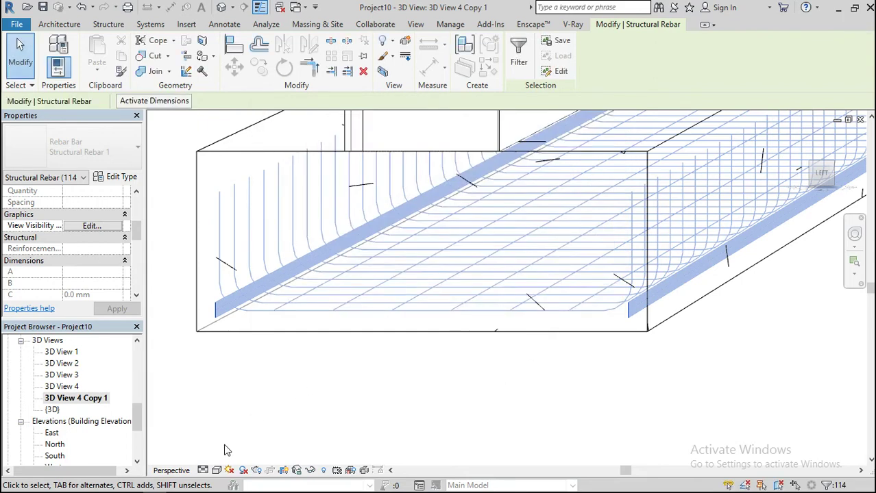
click(203, 472)
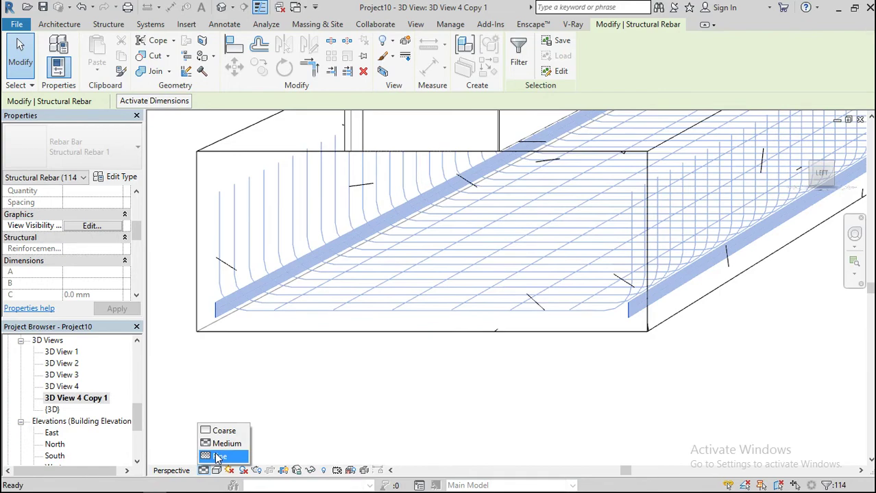
Set the detail level to Fine and select all rebar instances in the project.
click(219, 454)
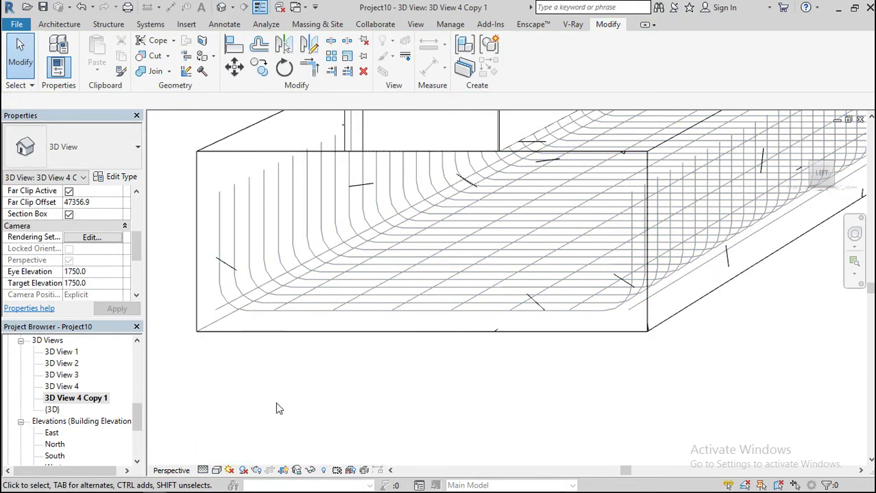
scroll(278, 409, down, 4)
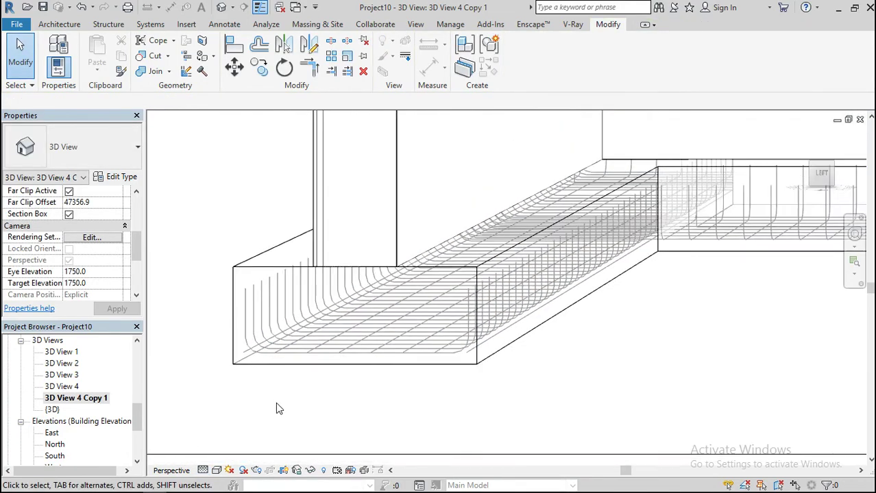
scroll(277, 409, down, 2)
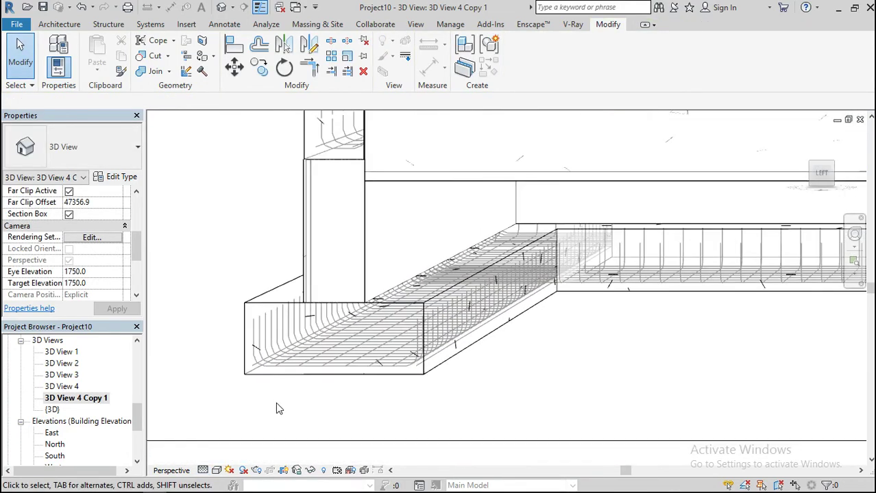
click(364, 370)
right_click(365, 369)
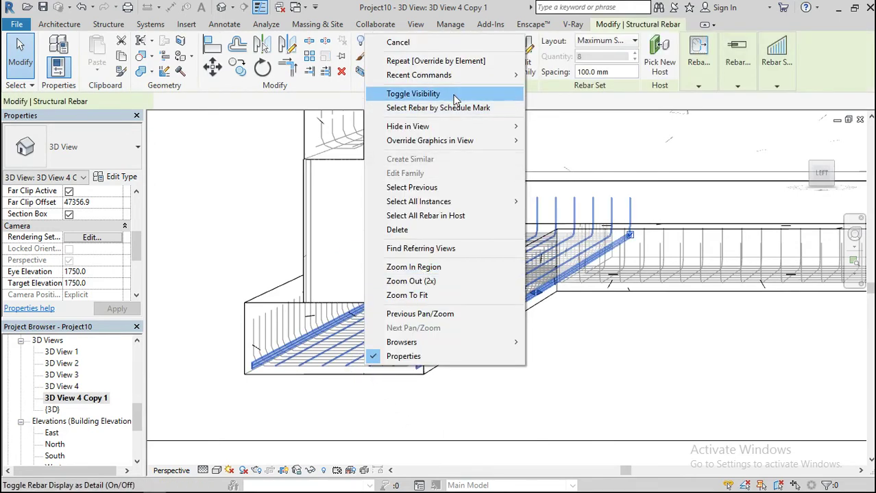
mouse_move(515, 202)
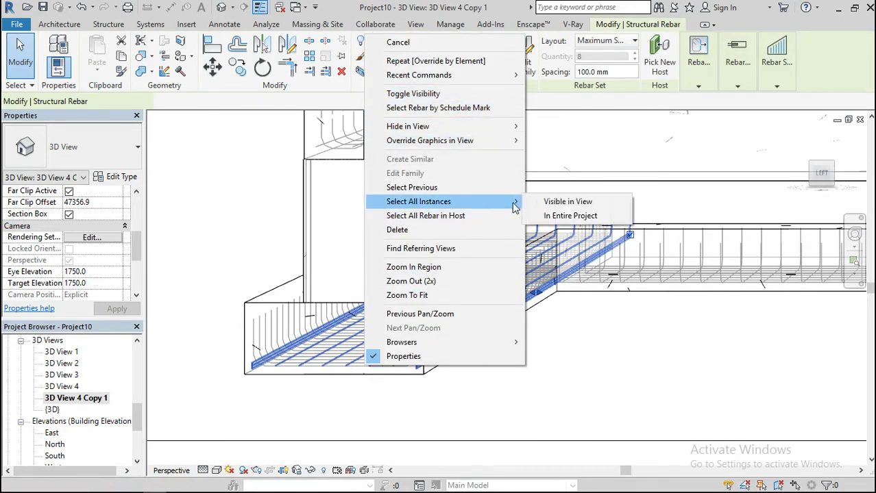
click(540, 215)
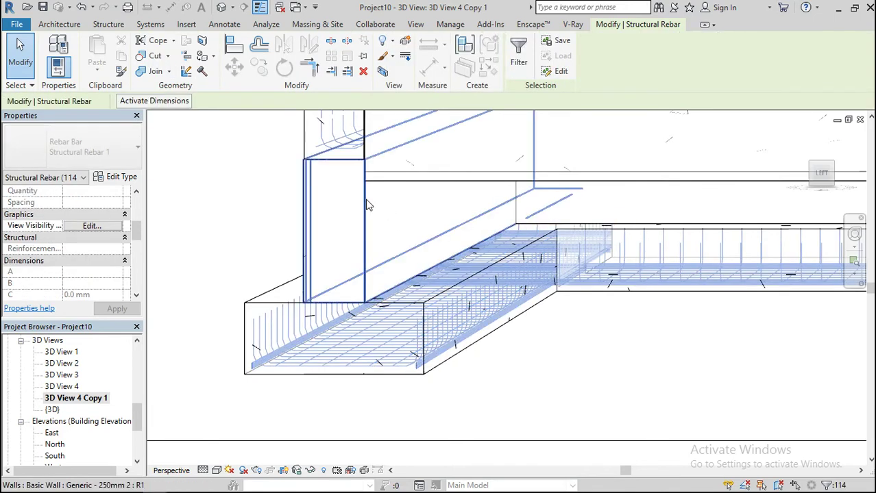
Move the rebar's unobscured and solid settings from 3D View 4 to 3D View 4 Copy 1.
click(92, 226)
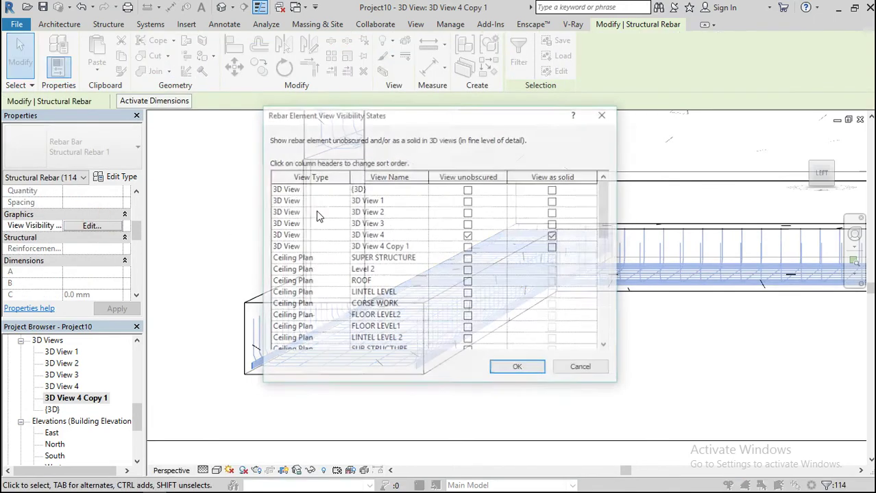
click(468, 236)
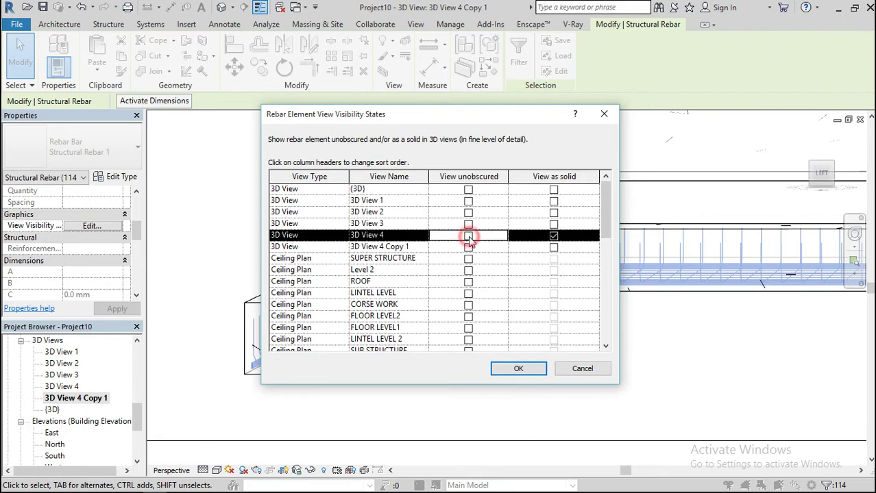
click(553, 237)
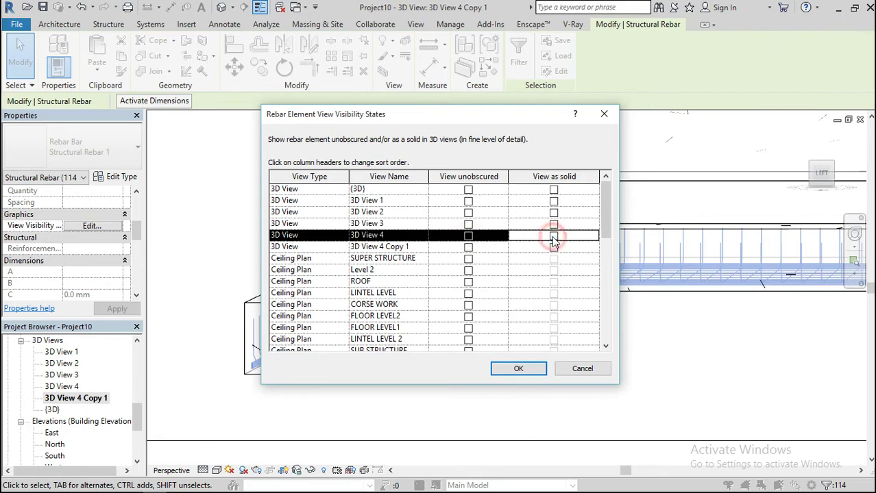
click(467, 247)
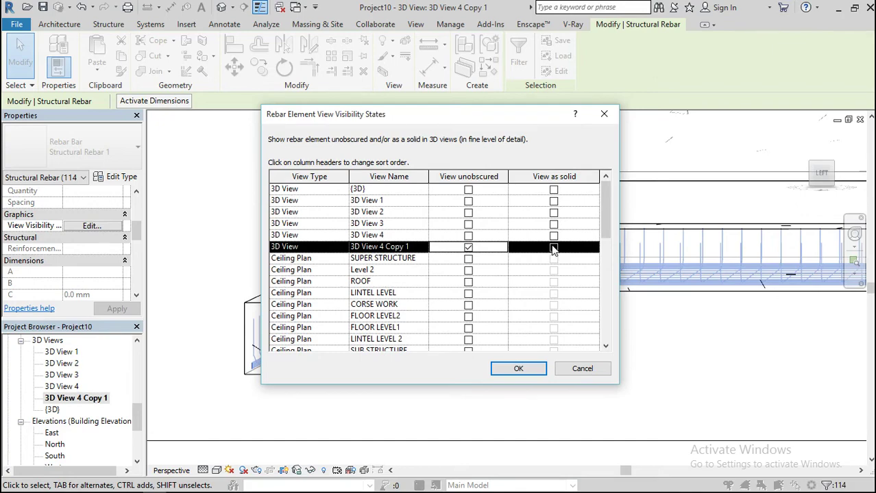
click(553, 248)
click(518, 369)
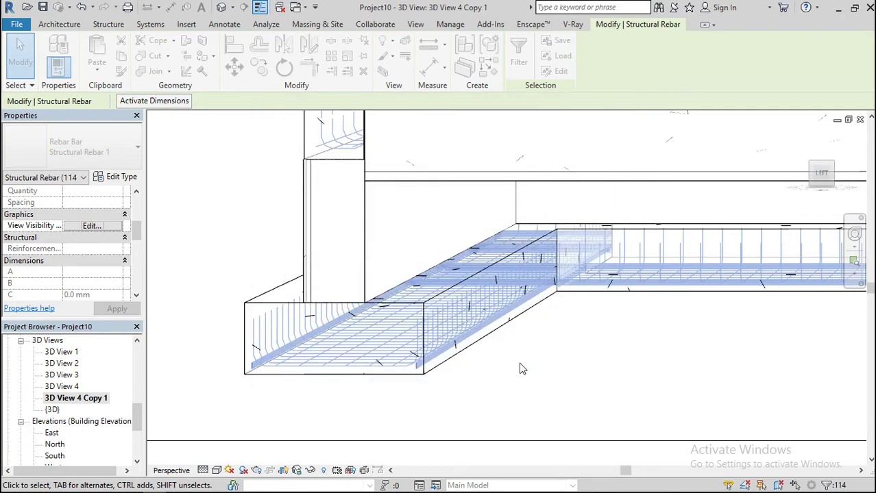
click(214, 350)
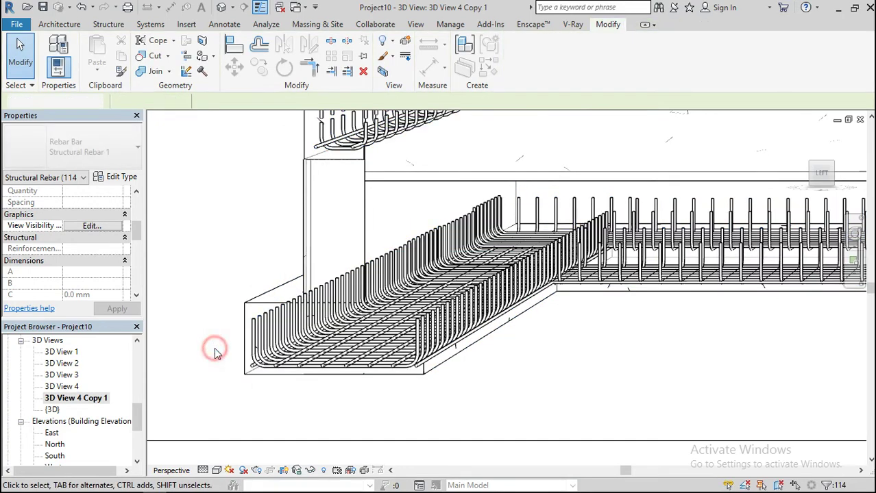
Select a footing rebar set to inspect the visible rebar cage.
scroll(270, 382, up, 5)
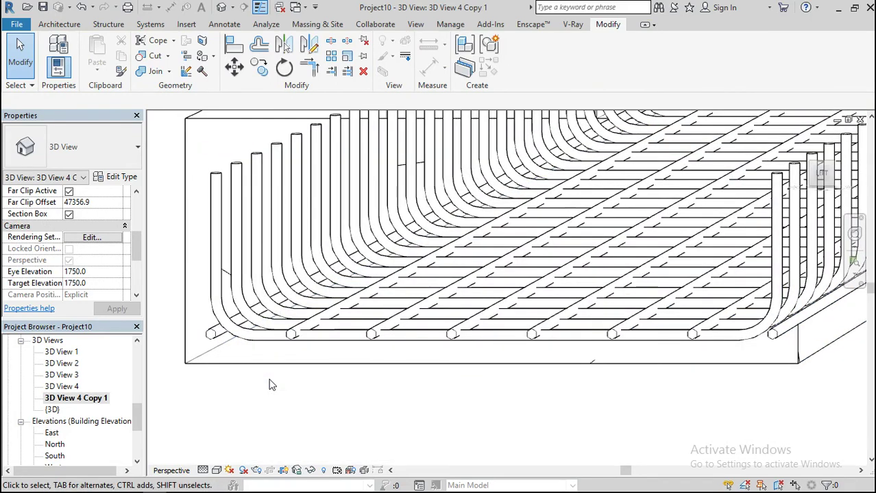
scroll(270, 385, down, 2)
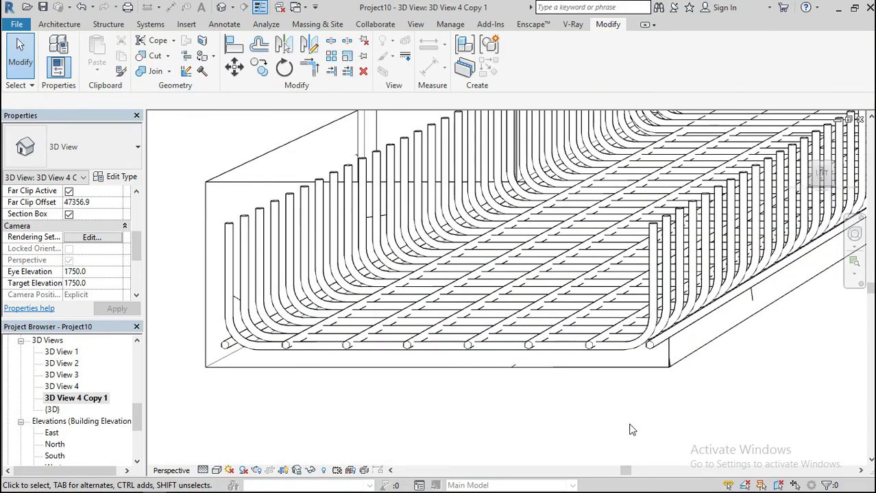
click(650, 347)
scroll(619, 395, down, 1)
scroll(619, 395, down, 2)
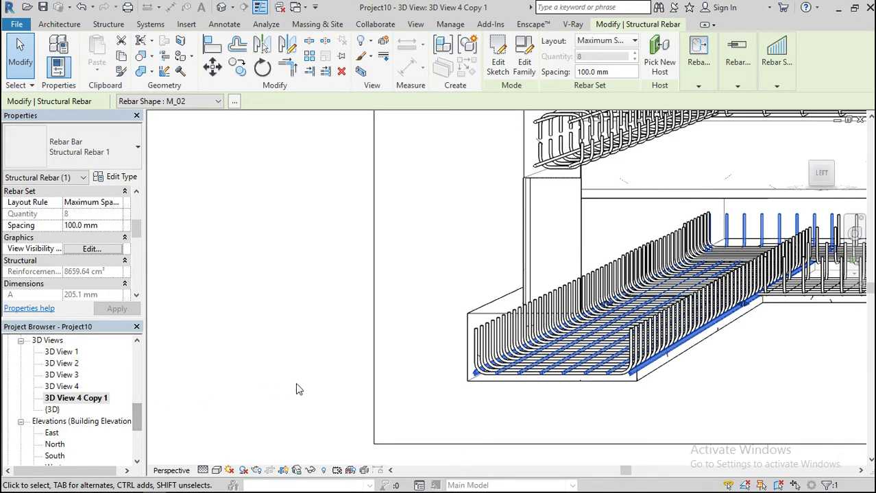
drag(137, 413, 138, 444)
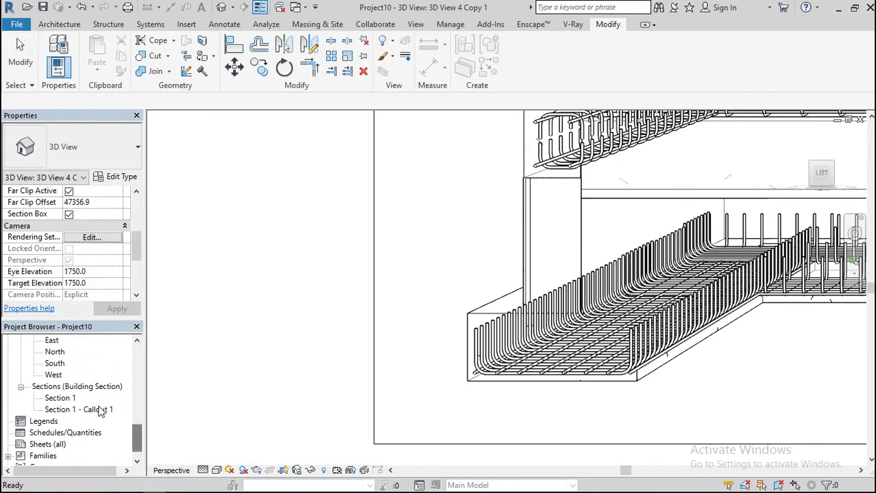
double_click(59, 400)
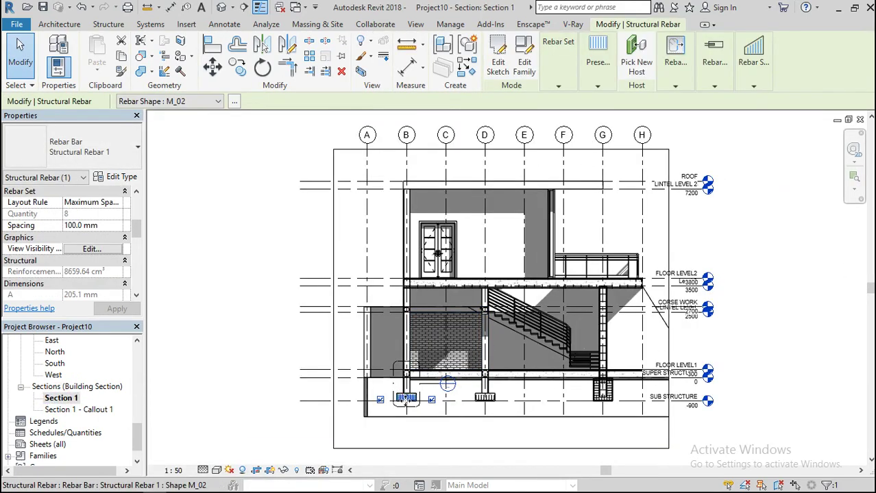
scroll(406, 401, up, 6)
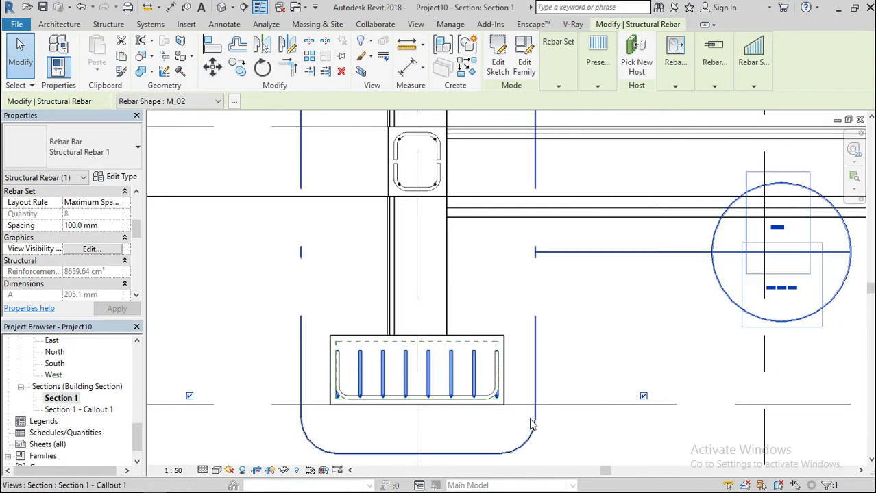
scroll(466, 406, up, 7)
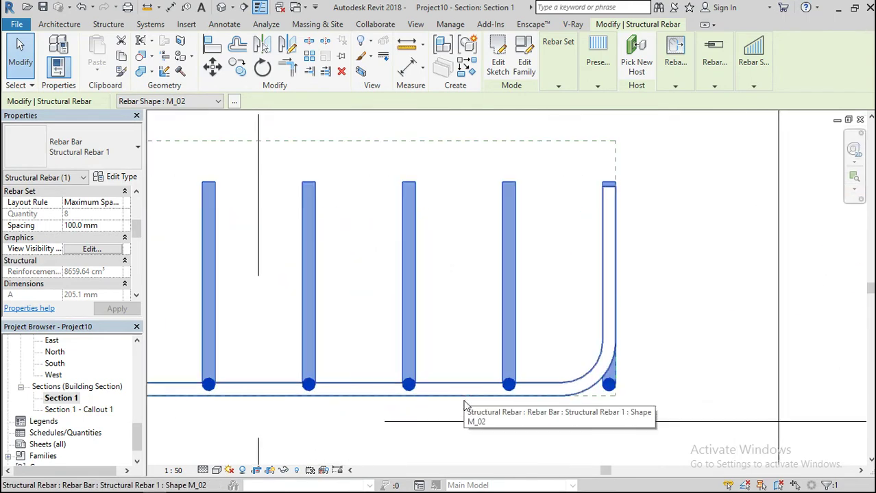
scroll(645, 353, down, 3)
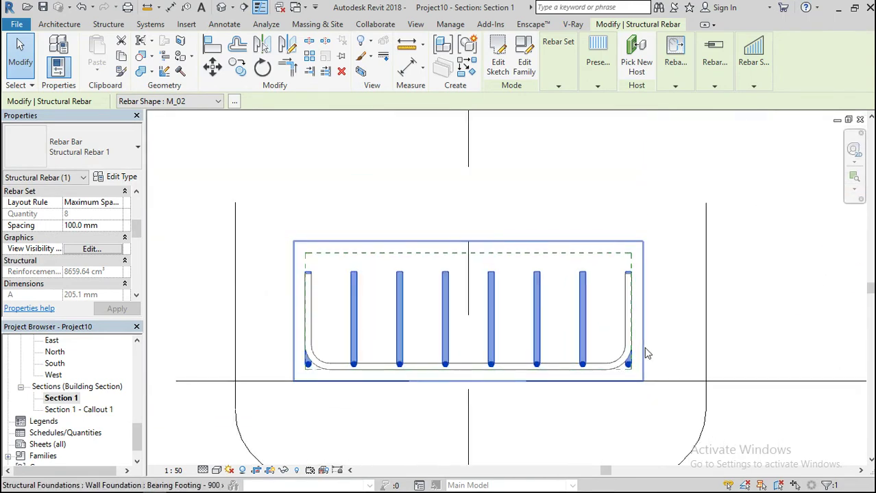
scroll(645, 353, down, 2)
scroll(646, 354, down, 3)
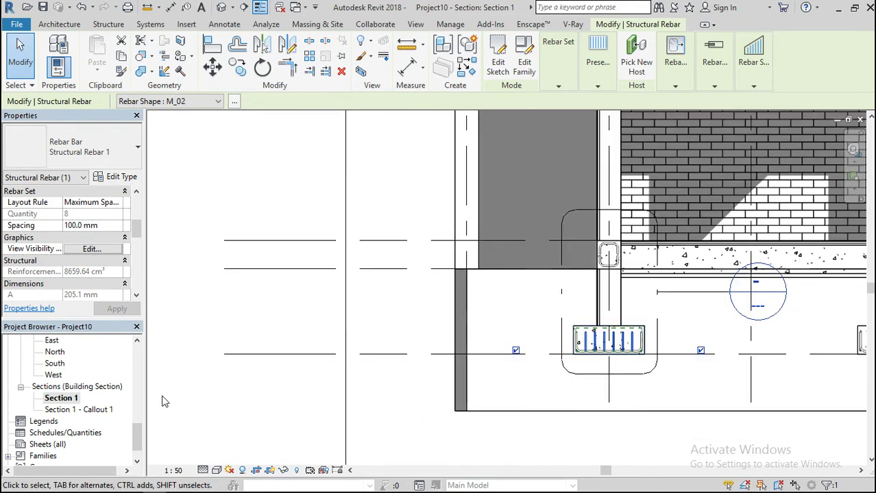
drag(137, 439, 135, 422)
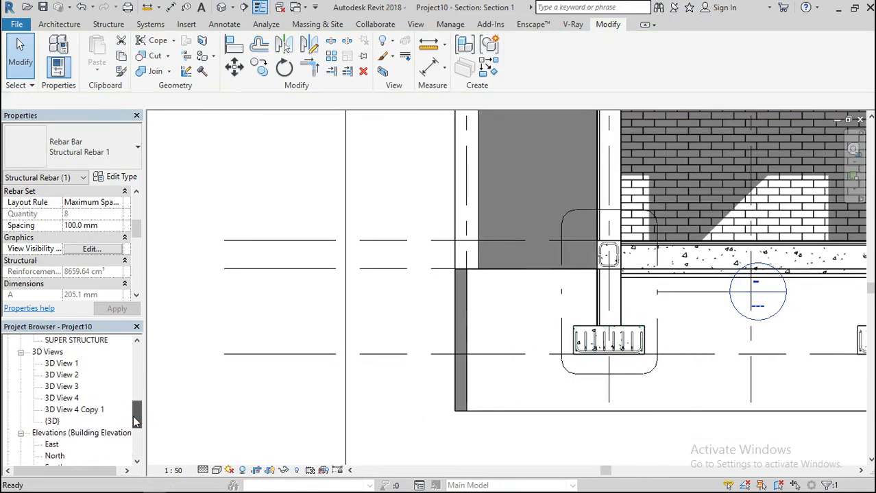
double_click(83, 409)
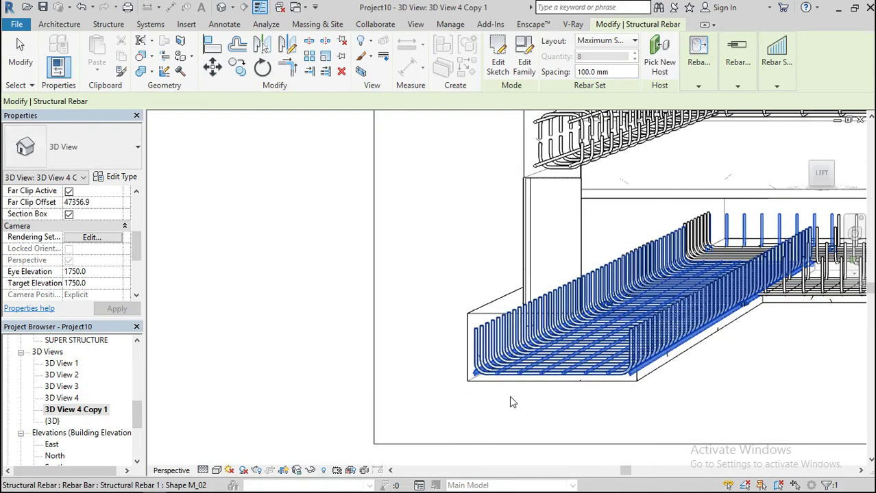
Deselect the rebar and switch the view to the Hidden Line visual style.
click(246, 333)
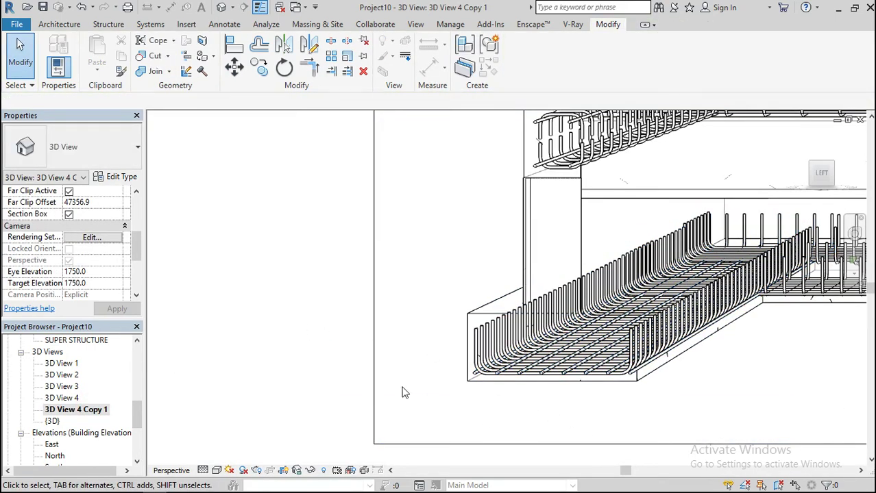
scroll(394, 385, down, 1)
scroll(394, 385, down, 2)
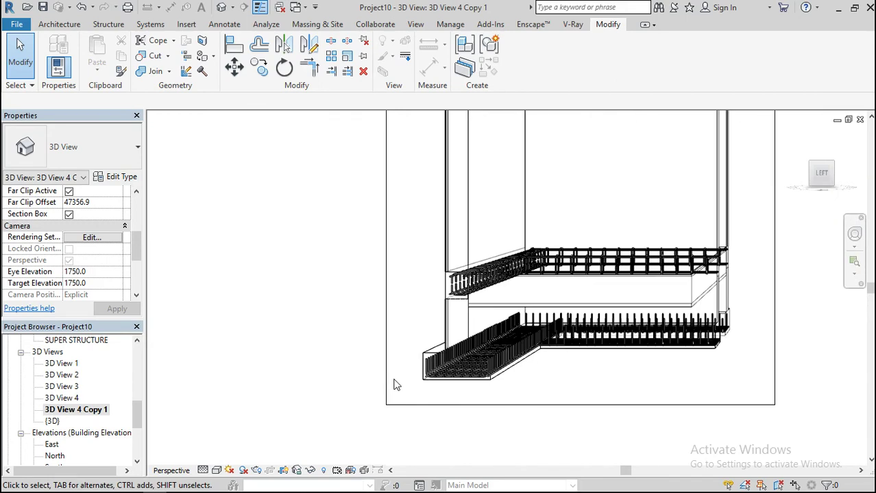
click(324, 415)
click(216, 470)
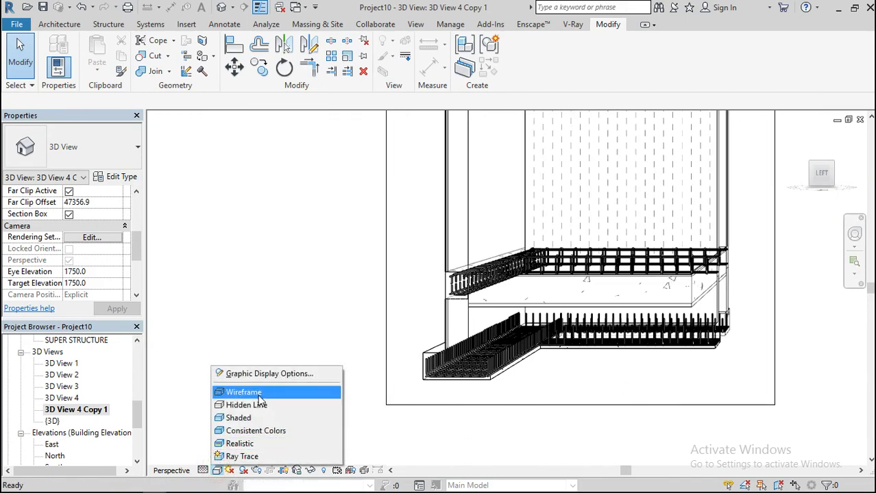
click(258, 405)
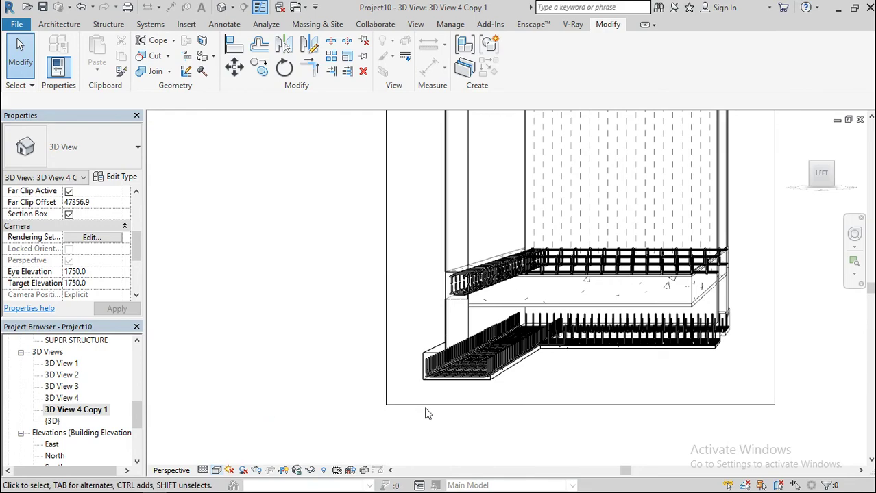
Orbit slightly to reveal the back-wall rebar and pick a footing rebar set.
scroll(728, 310, up, 8)
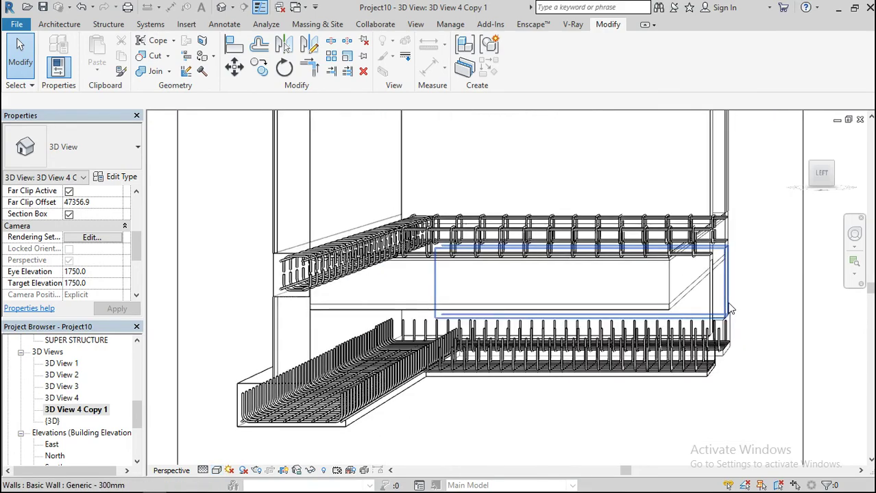
scroll(541, 247, down, 6)
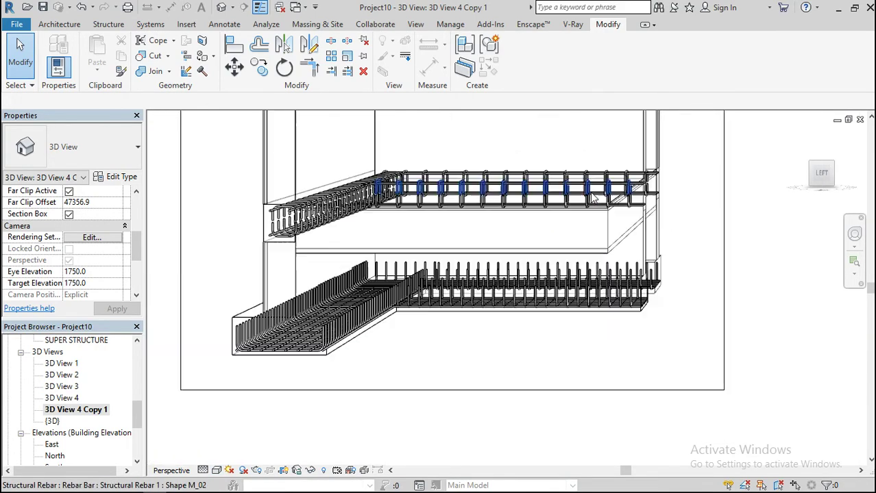
shift+middle_drag(414, 336, 420, 343)
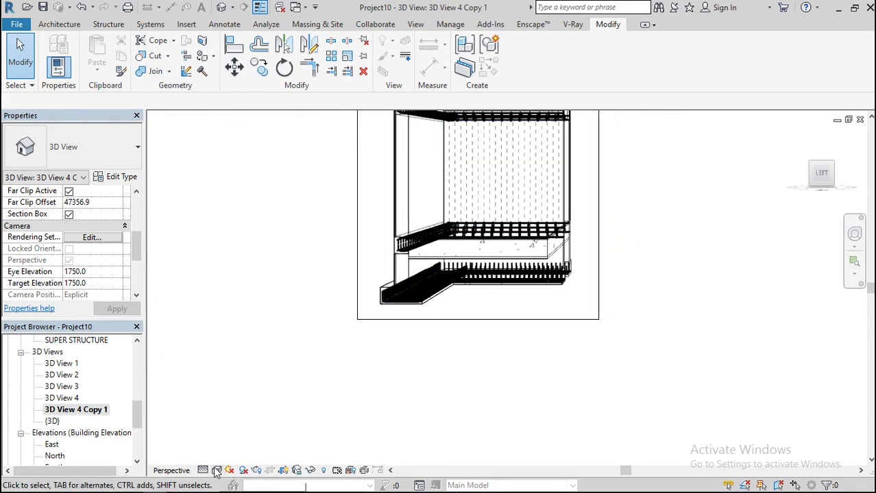
click(424, 286)
Select all rebar visible in the view and set it to View as solid.
right_click(425, 287)
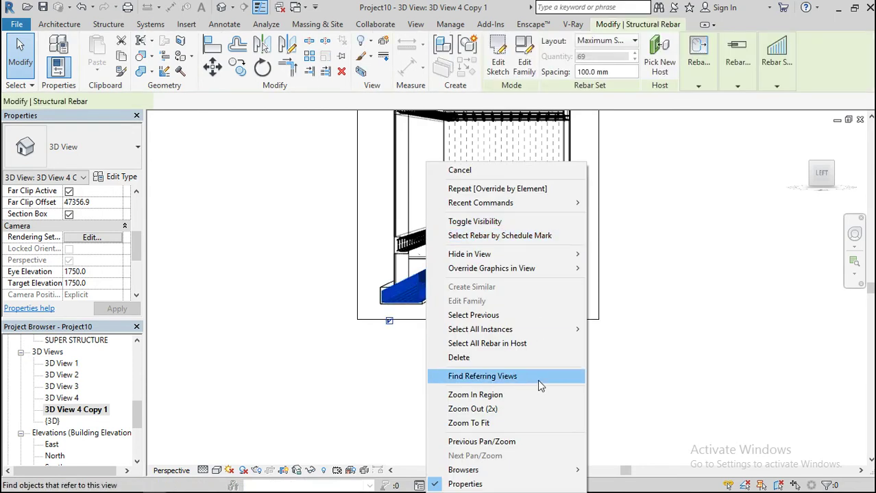
mouse_move(508, 334)
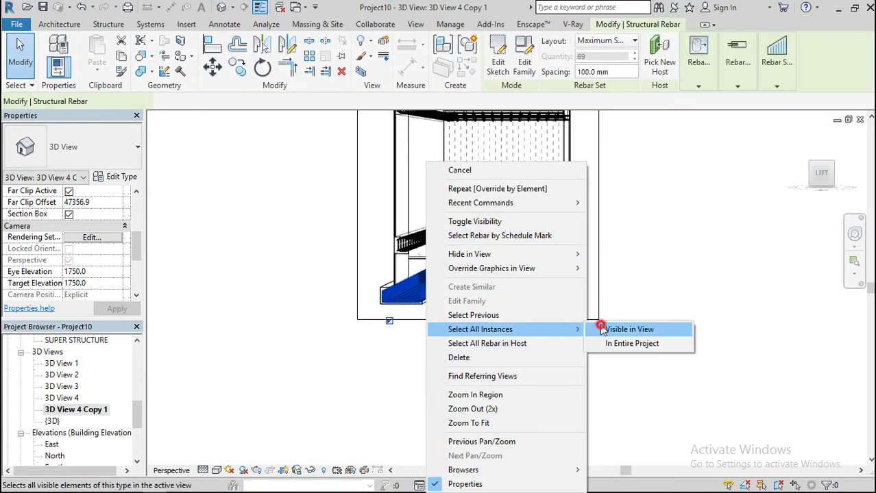
click(601, 329)
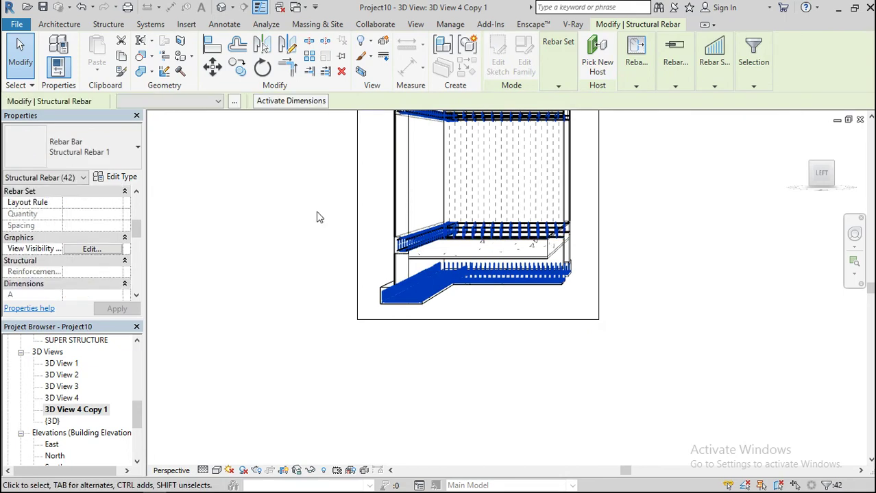
click(113, 249)
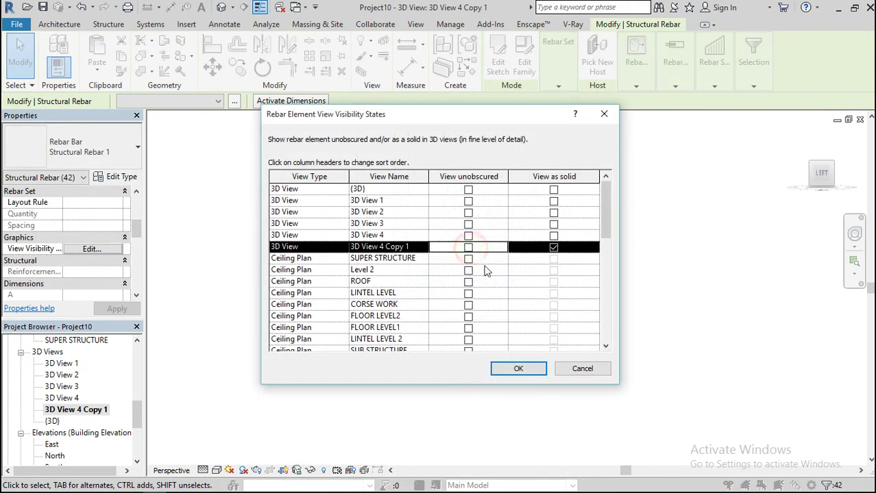
click(519, 369)
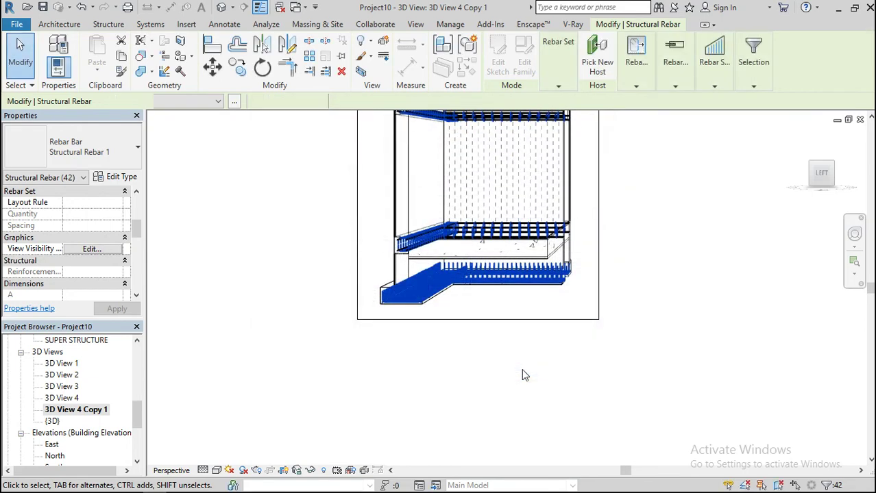
click(522, 370)
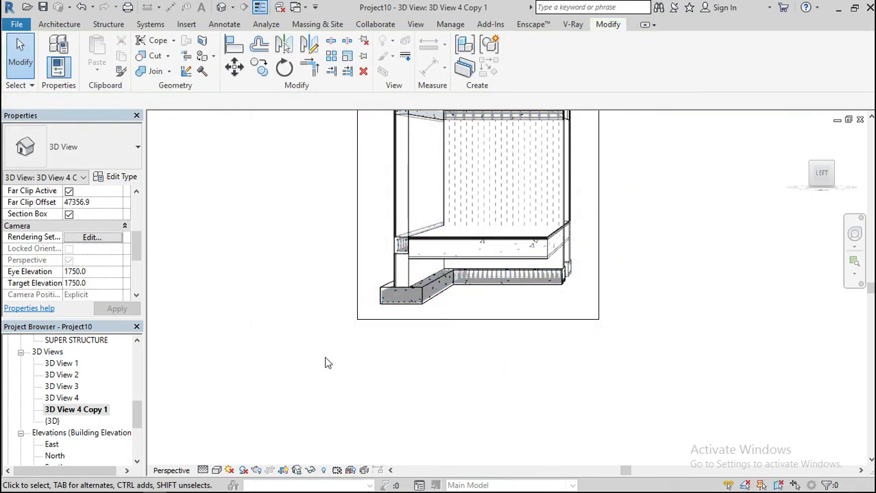
Zoom in and out to review the solid rebar in the view.
scroll(326, 363, down, 3)
scroll(431, 205, up, 3)
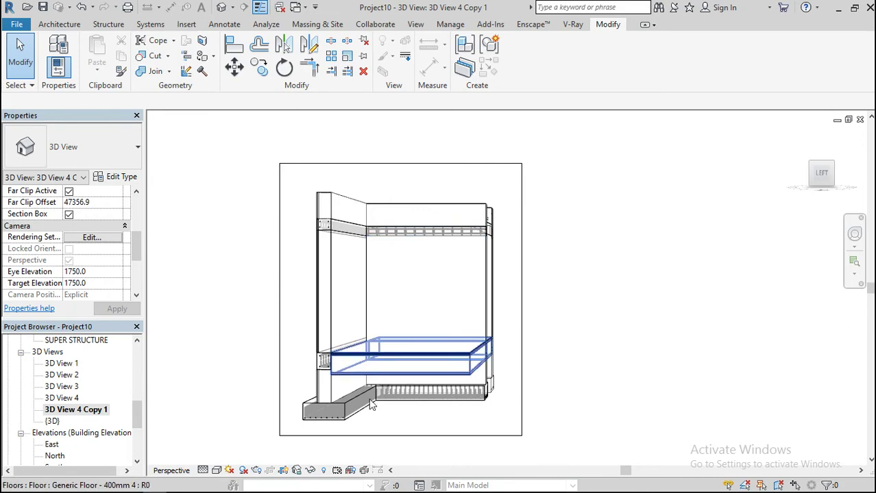
scroll(370, 404, up, 4)
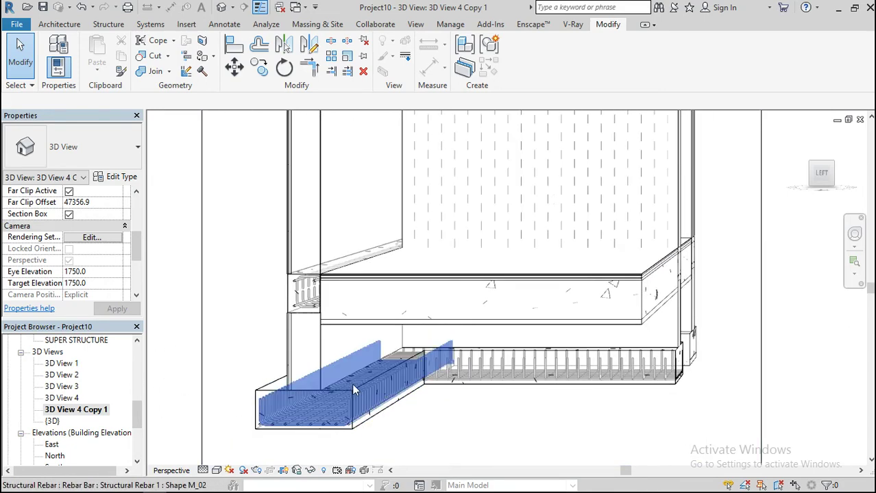
scroll(579, 441, down, 3)
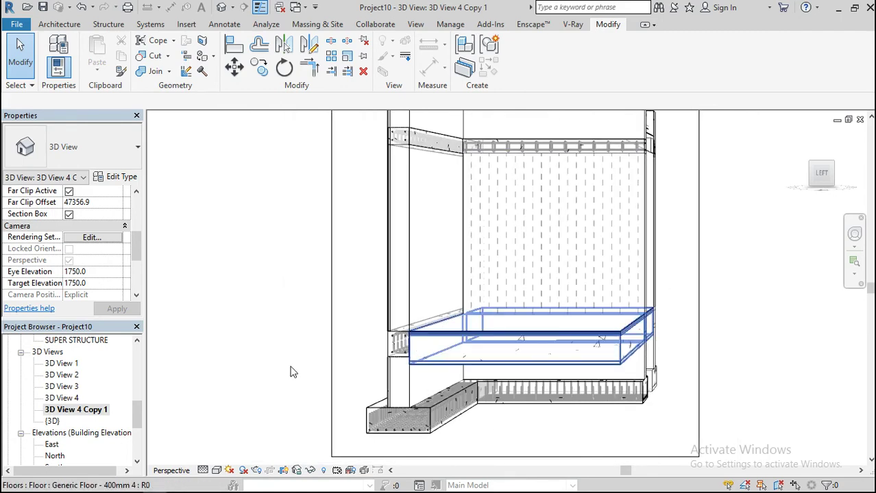
click(217, 470)
Turn on Cast Shadows in Graphic Display Options for 3D View 4 Copy 1.
click(252, 374)
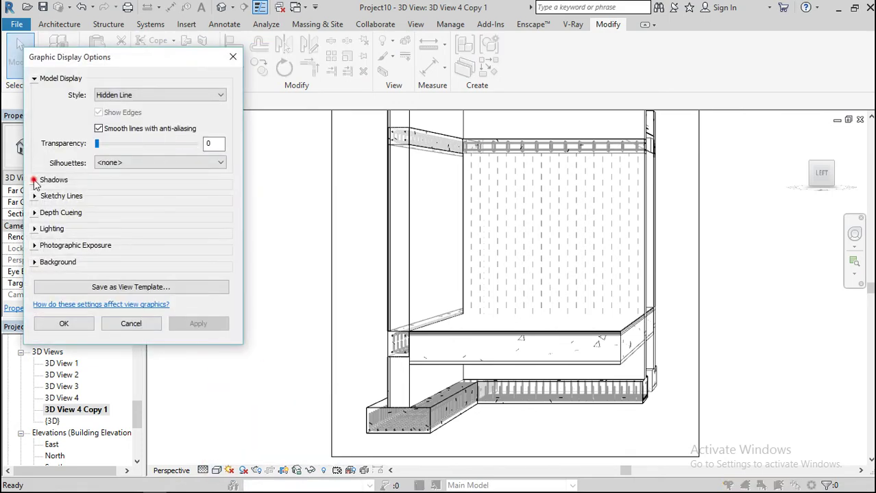
click(34, 179)
click(98, 189)
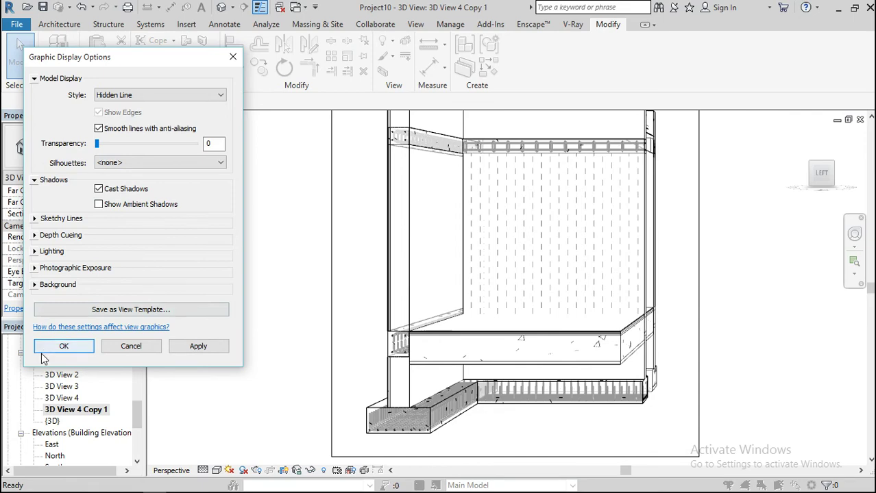
click(61, 346)
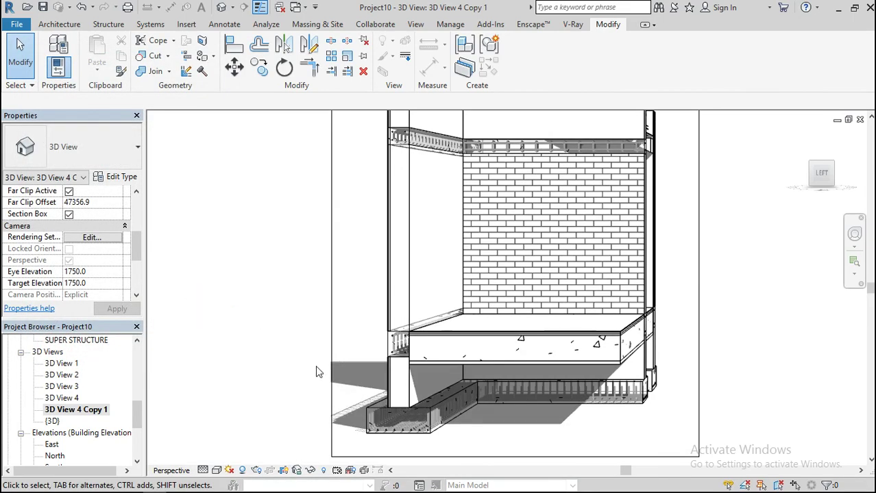
scroll(317, 372, down, 3)
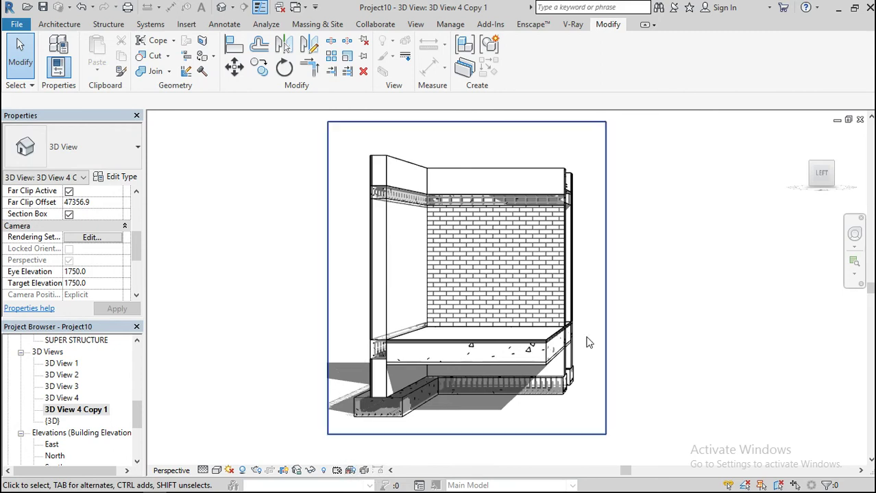
scroll(467, 352, up, 4)
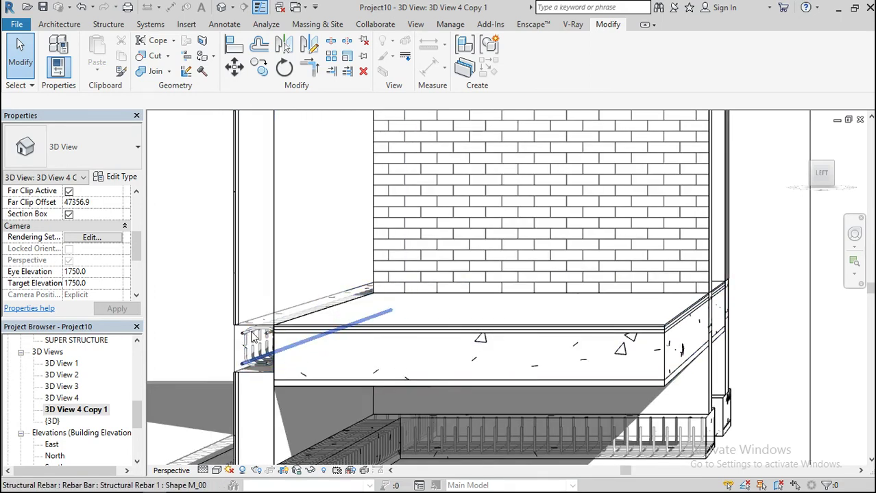
scroll(336, 311, down, 1)
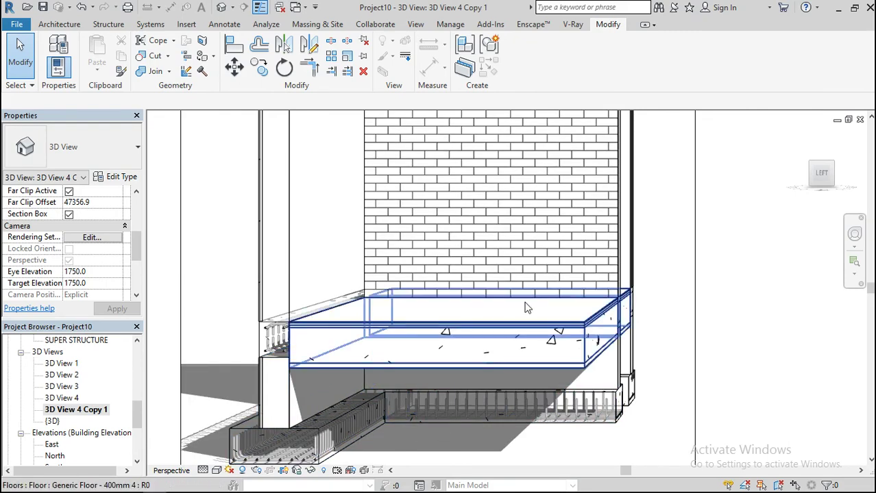
scroll(528, 308, down, 3)
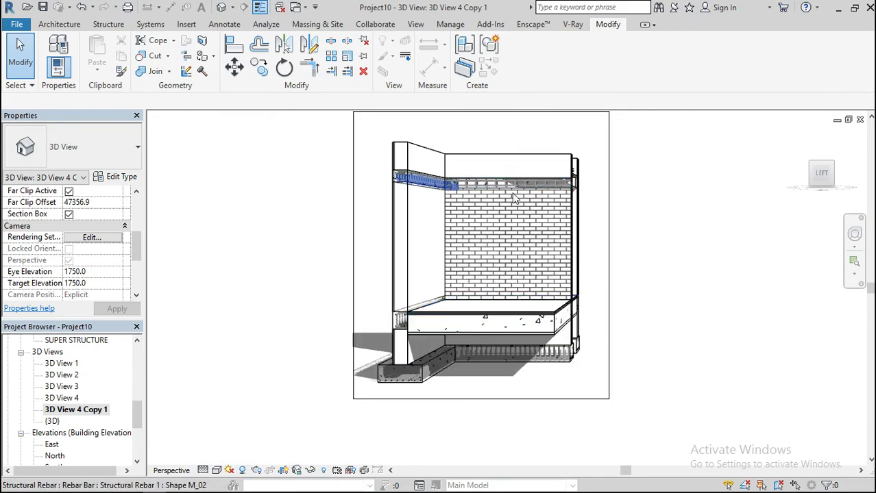
scroll(577, 198, up, 5)
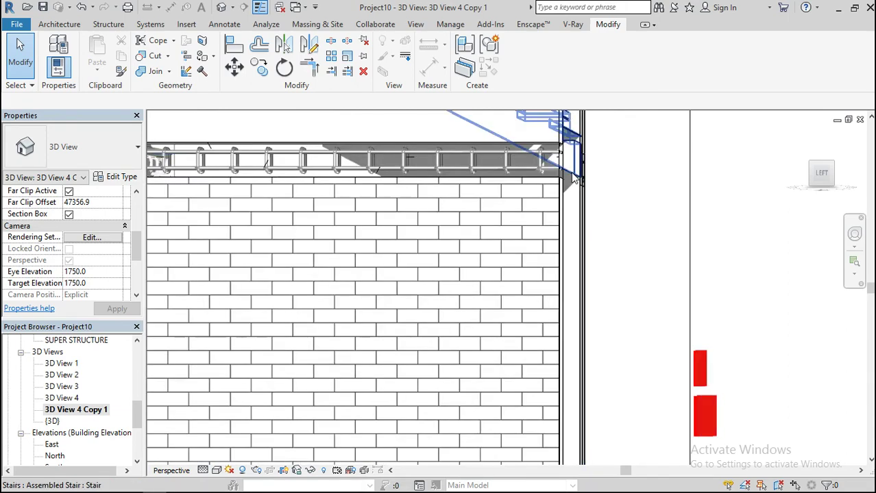
scroll(596, 256, down, 5)
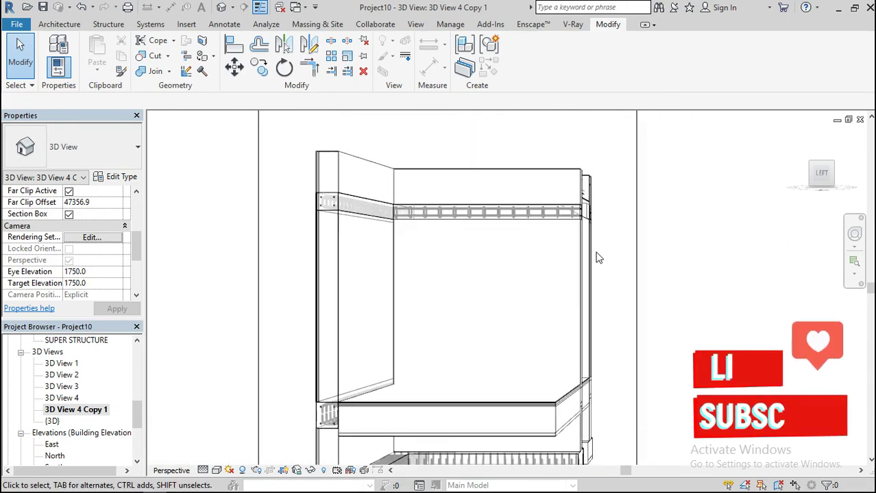
scroll(456, 248, down, 3)
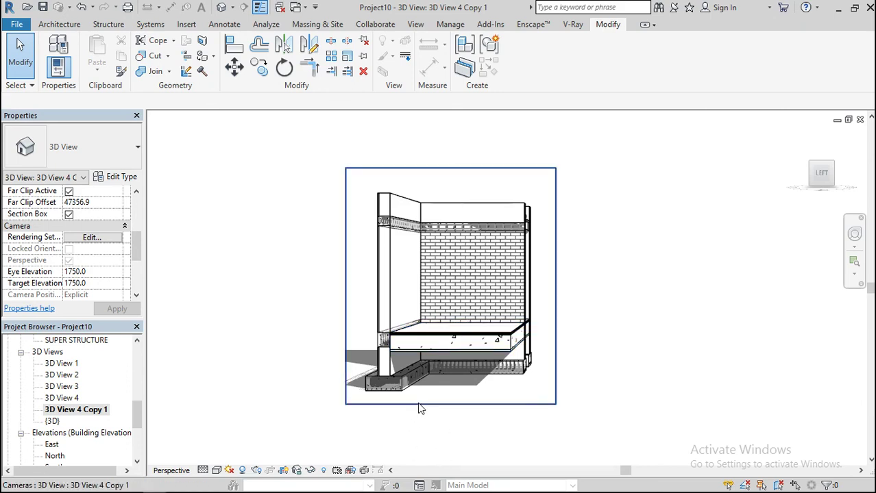
scroll(417, 407, up, 3)
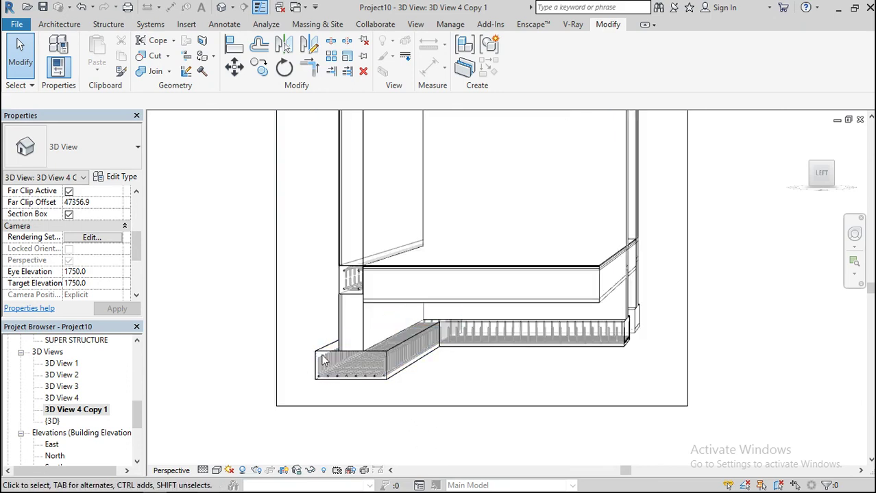
scroll(356, 403, down, 2)
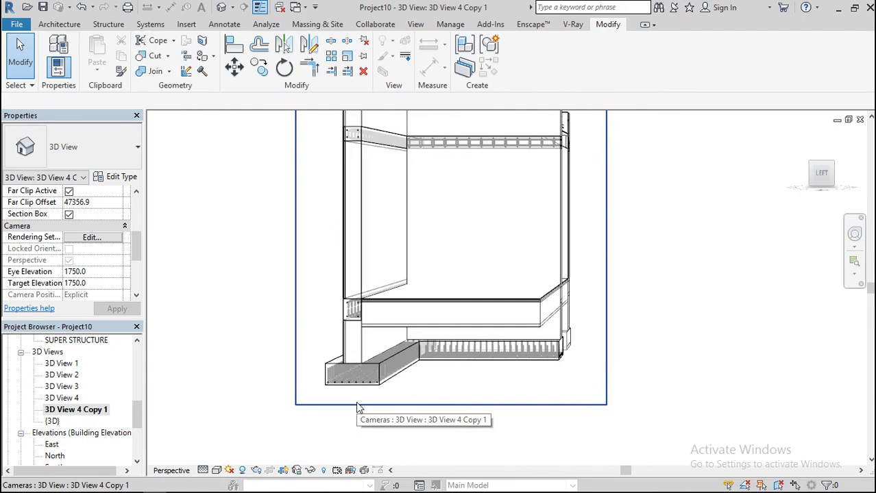
scroll(510, 456, down, 1)
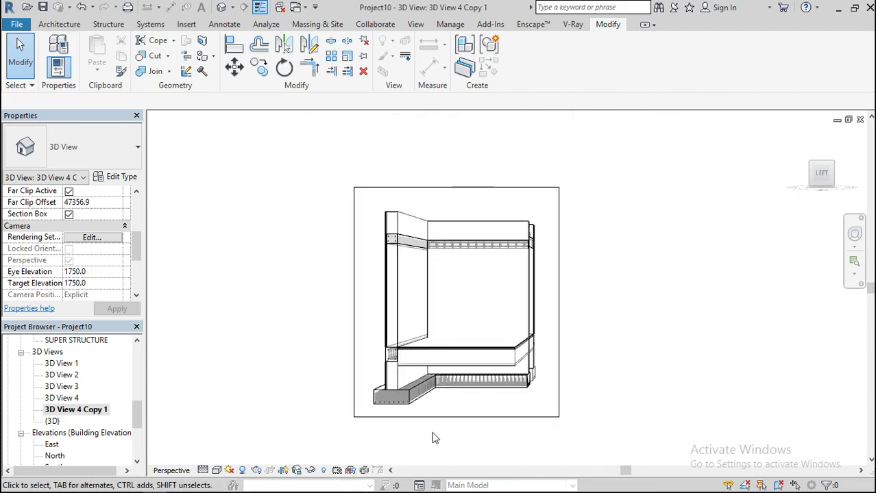